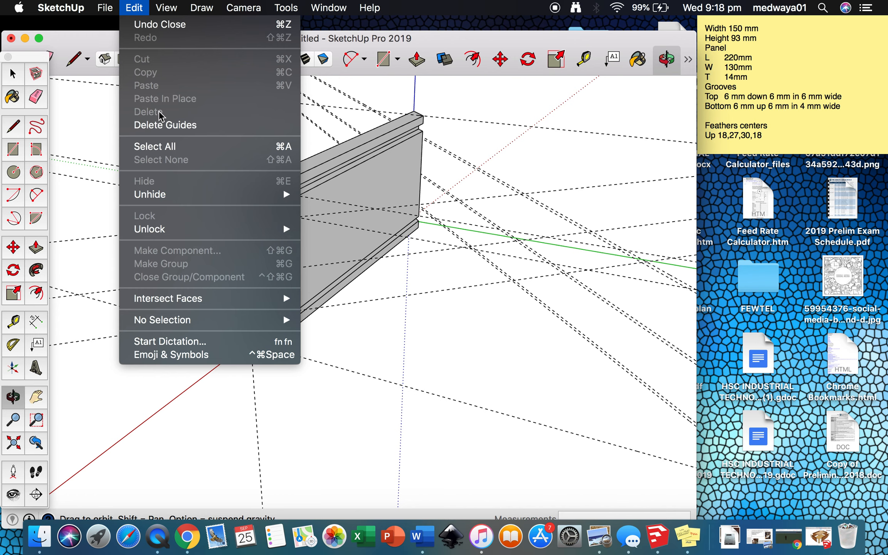
# - Delete all guides and place a copy of the long side panel 136 mm away along the green axis
pyautogui.click(159, 124)
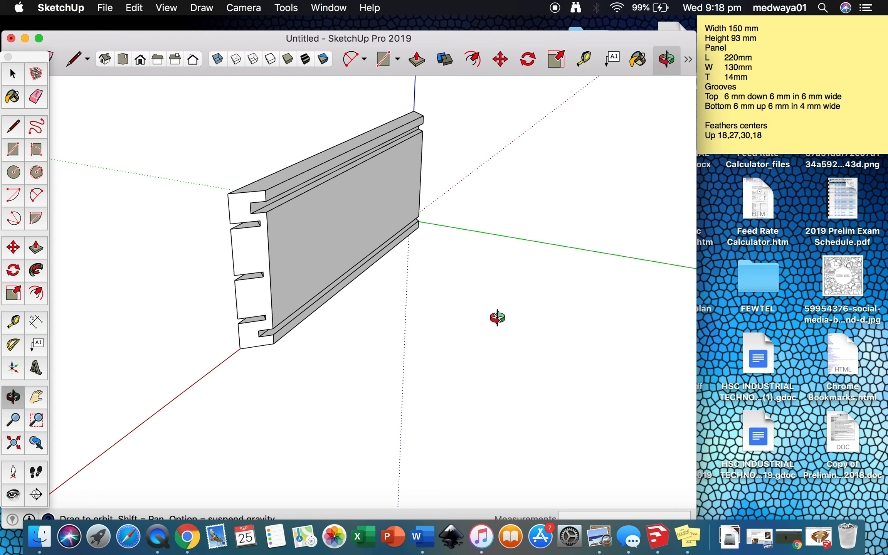
pyautogui.press('space')
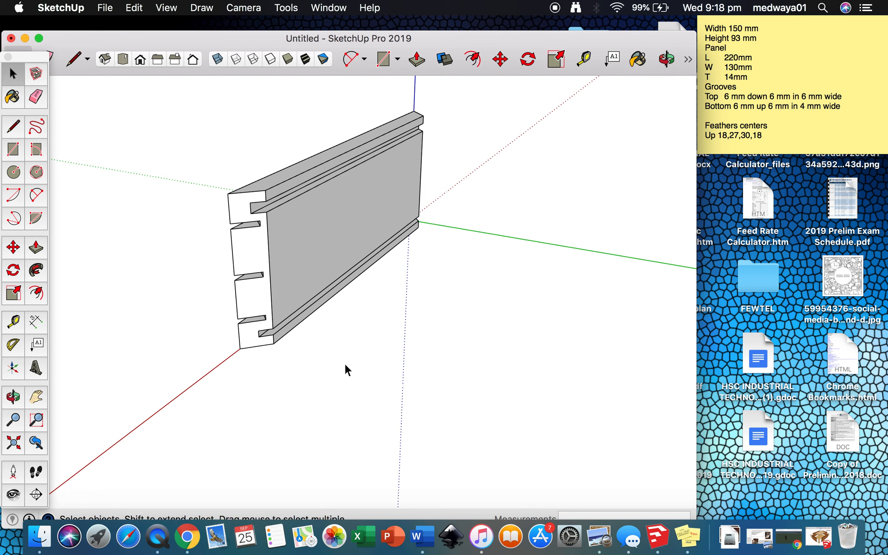
pyautogui.click(303, 279)
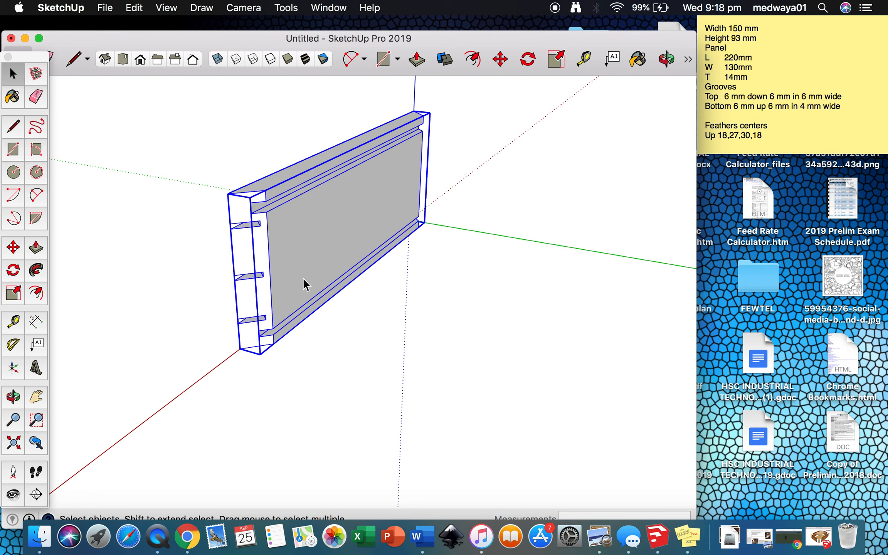
pyautogui.press('m')
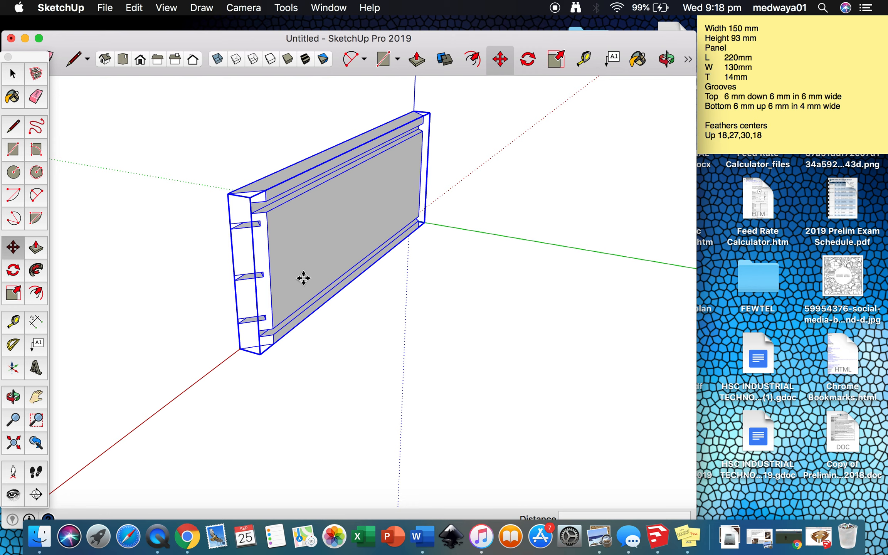
pyautogui.click(241, 347)
pyautogui.press('alt')
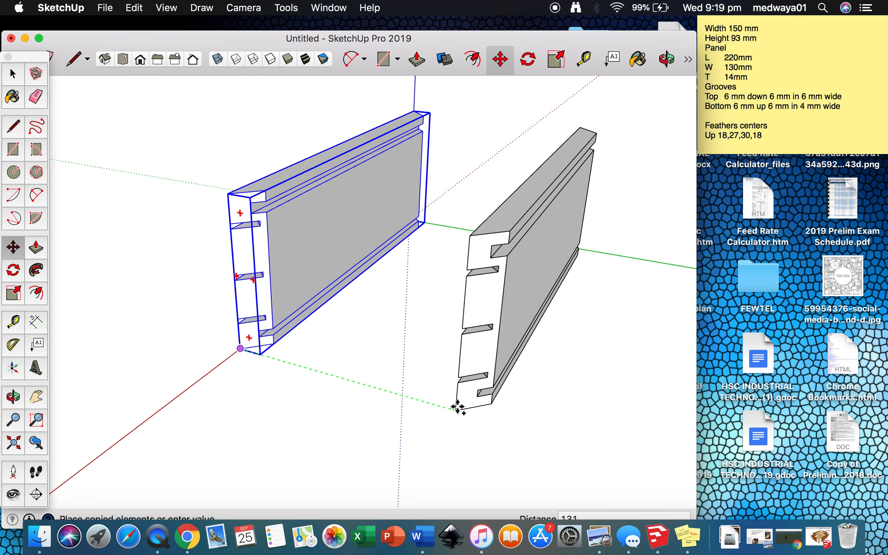
pyautogui.write('136')
pyautogui.click(457, 406)
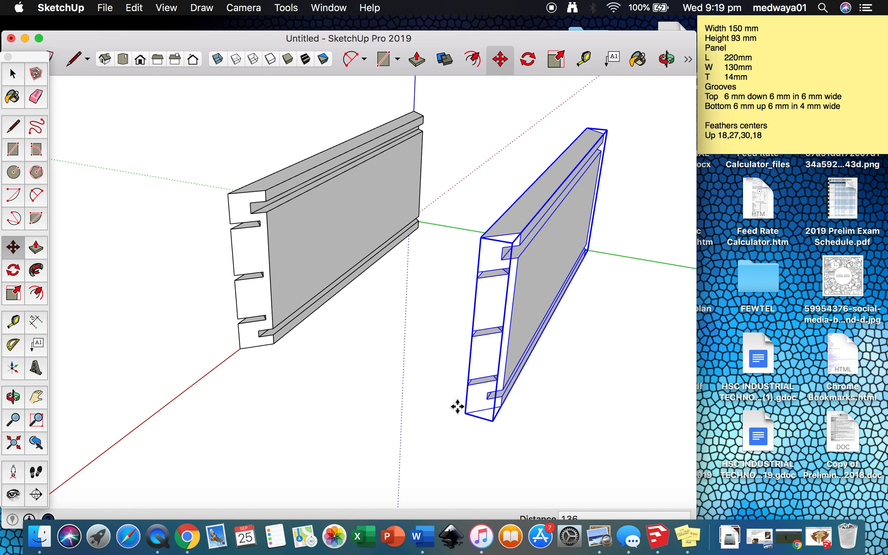
# - Flip the copied side panel along the group's green axis and clear the selection
pyautogui.rightClick(525, 293)
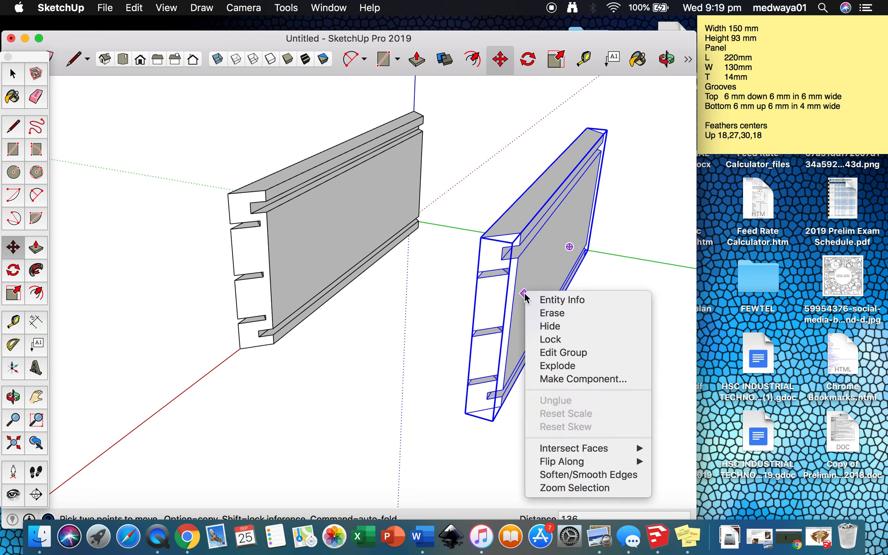
pyautogui.moveTo(557, 461)
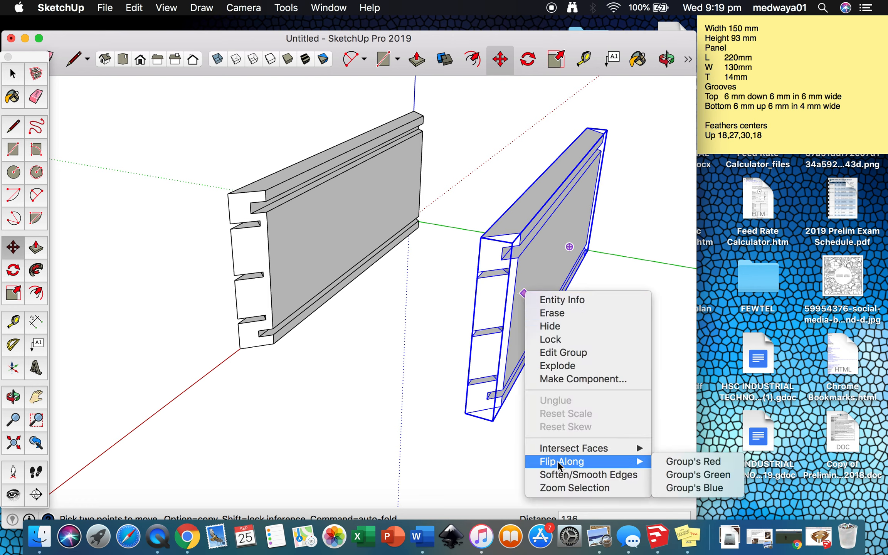
pyautogui.click(692, 474)
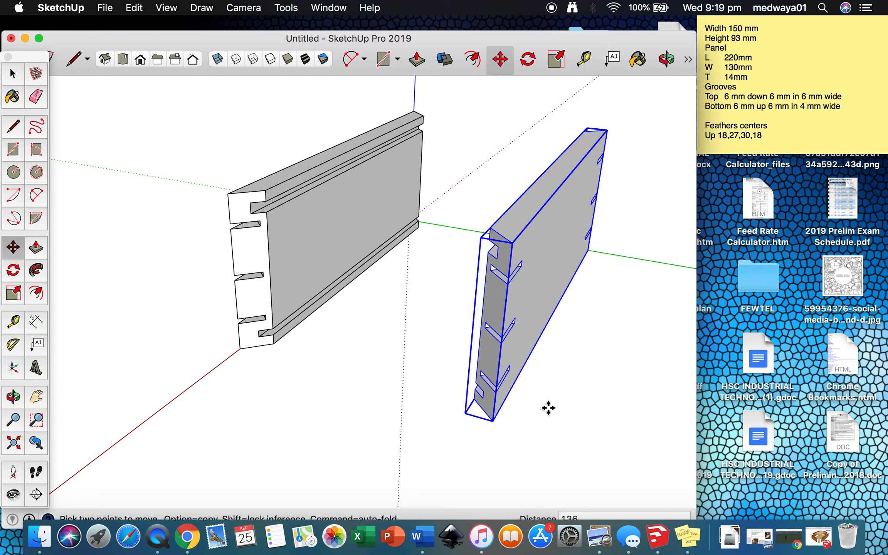
pyautogui.press('space')
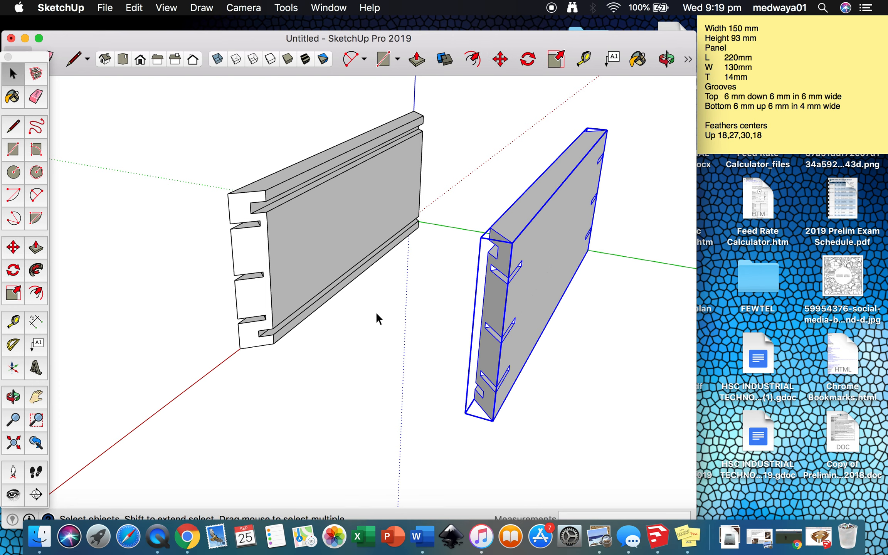
pyautogui.click(375, 311)
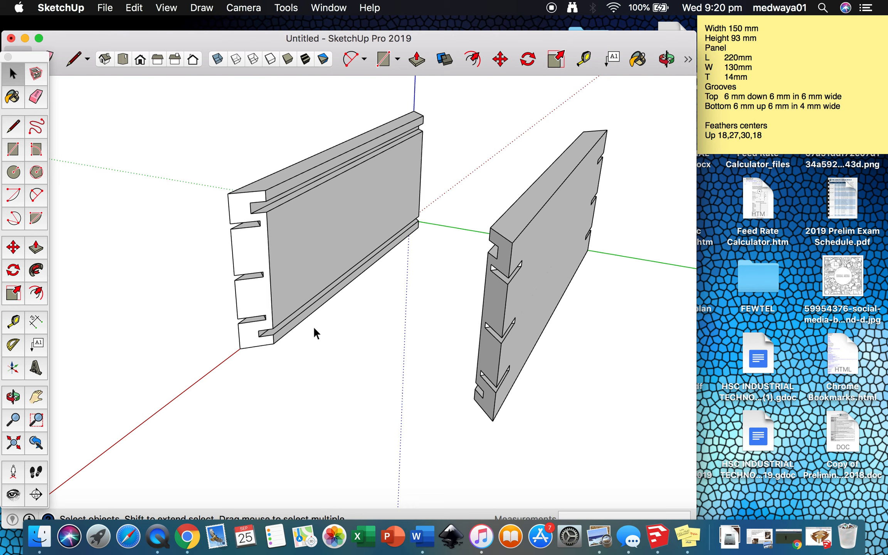
# - Draw a 14 by 150 mm rectangle at ground level across the mitred ends, from the first panel's outer bottom corner
pyautogui.press('r')
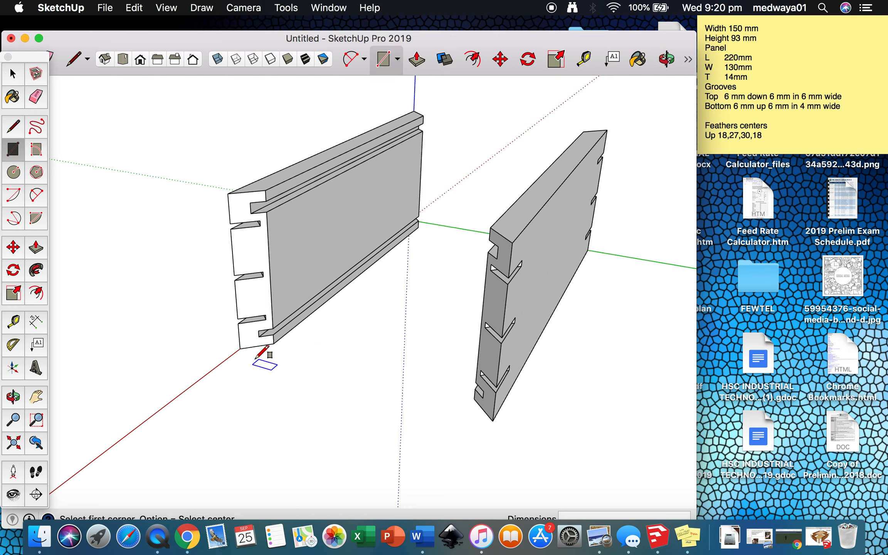
pyautogui.click(240, 348)
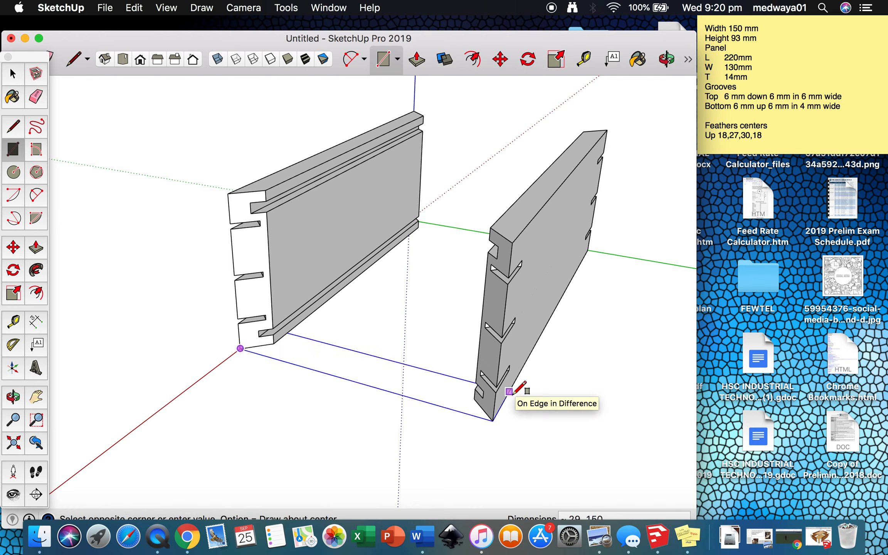
pyautogui.write('14')
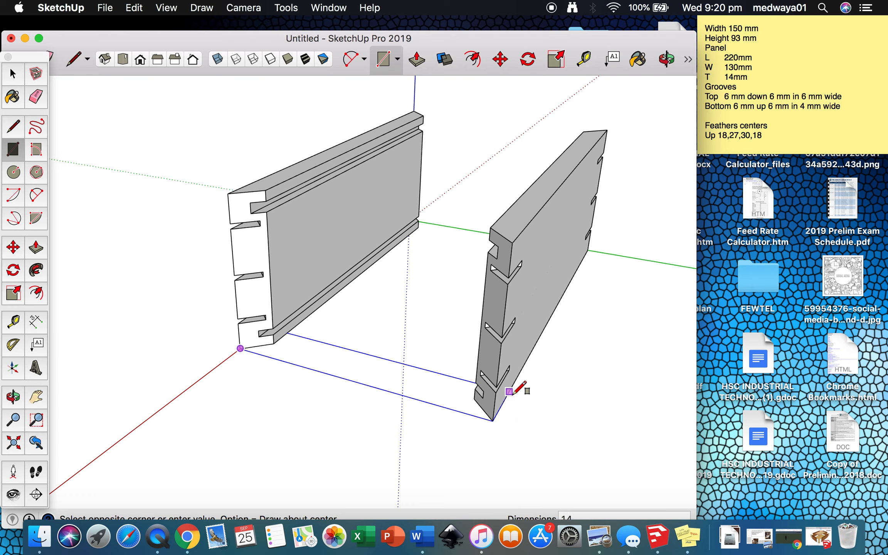
pyautogui.write(',150')
pyautogui.press('Return')
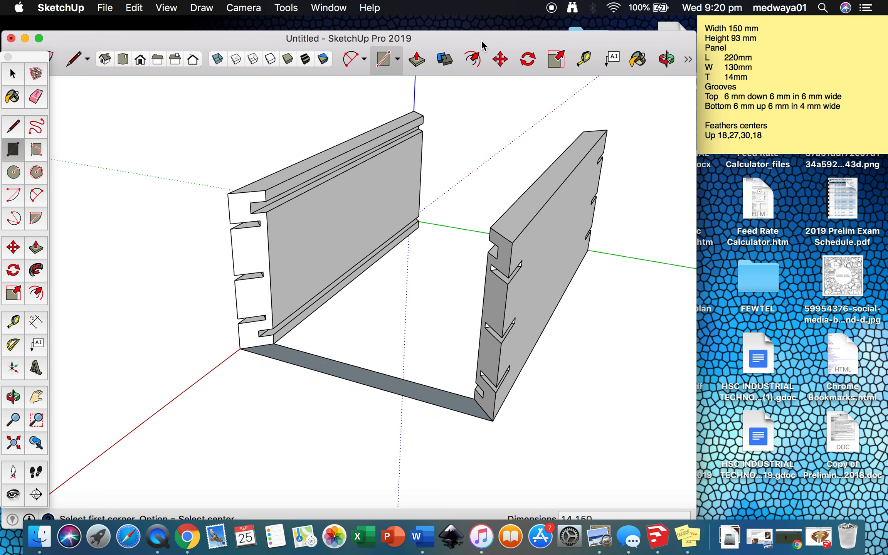
pyautogui.moveTo(477, 39); pyautogui.dragTo(477, 29)
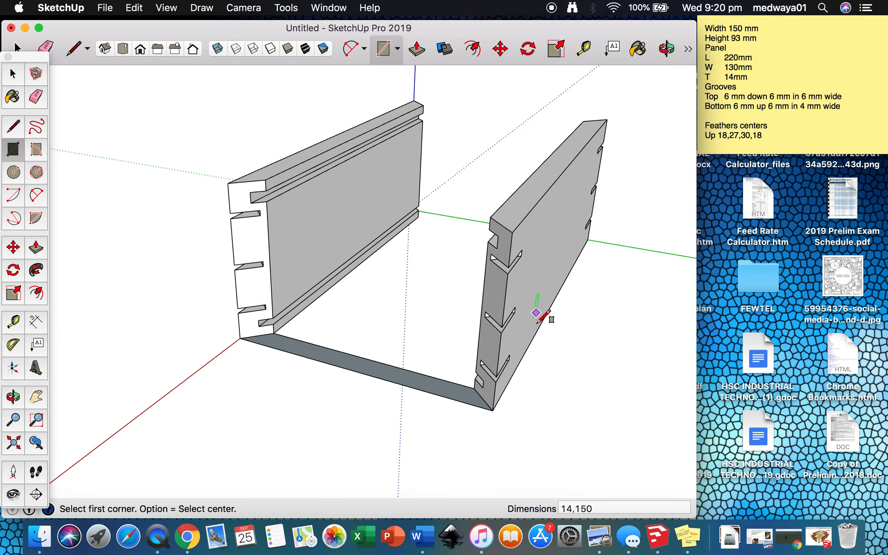
# - Push/Pull the end rectangle up 93 mm, level with the top of the side panels
pyautogui.press('p')
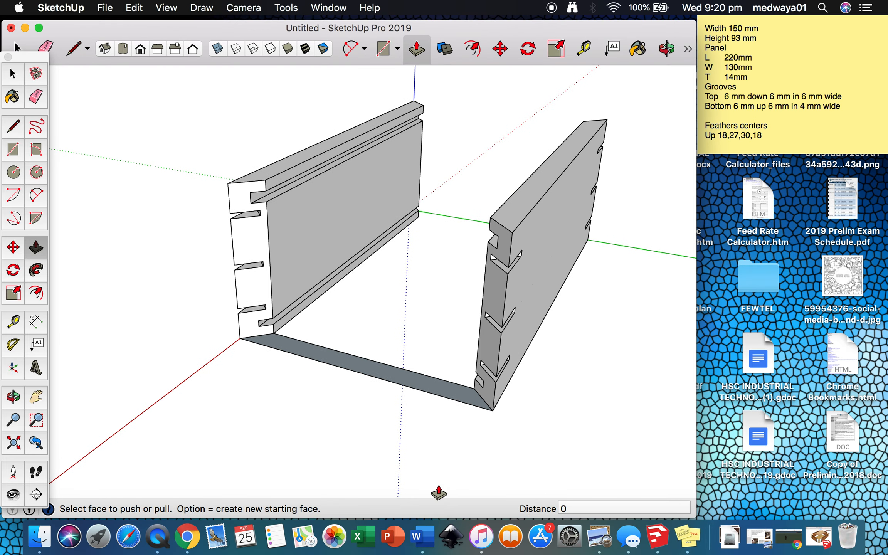
pyautogui.click(458, 401)
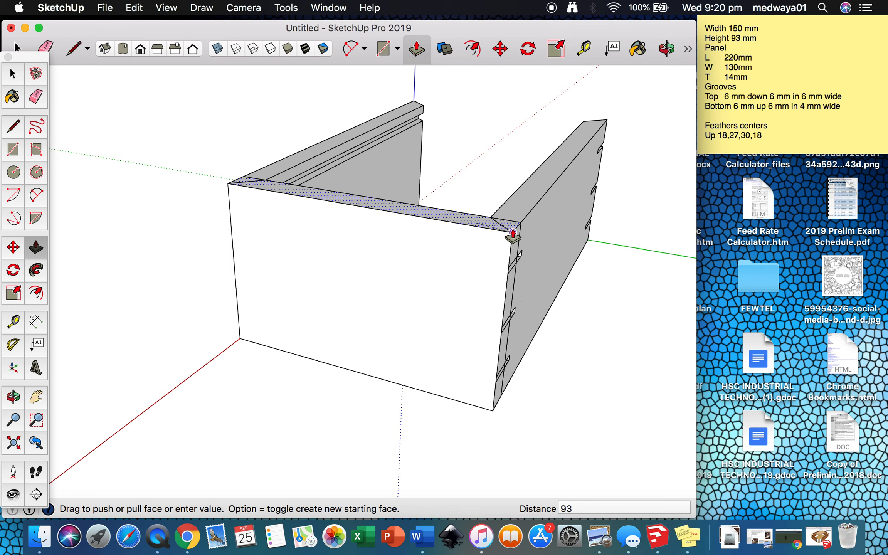
pyautogui.click(528, 221)
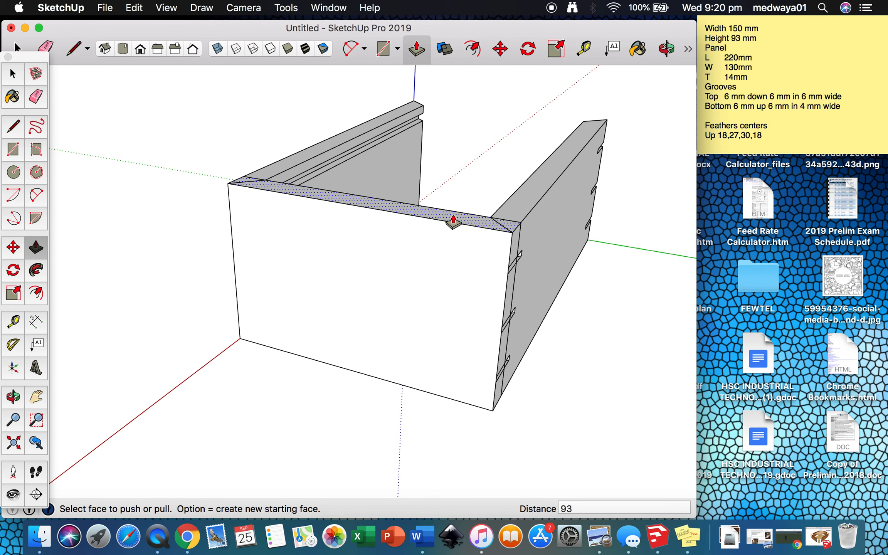
pyautogui.press('super+z')
pyautogui.click(433, 381)
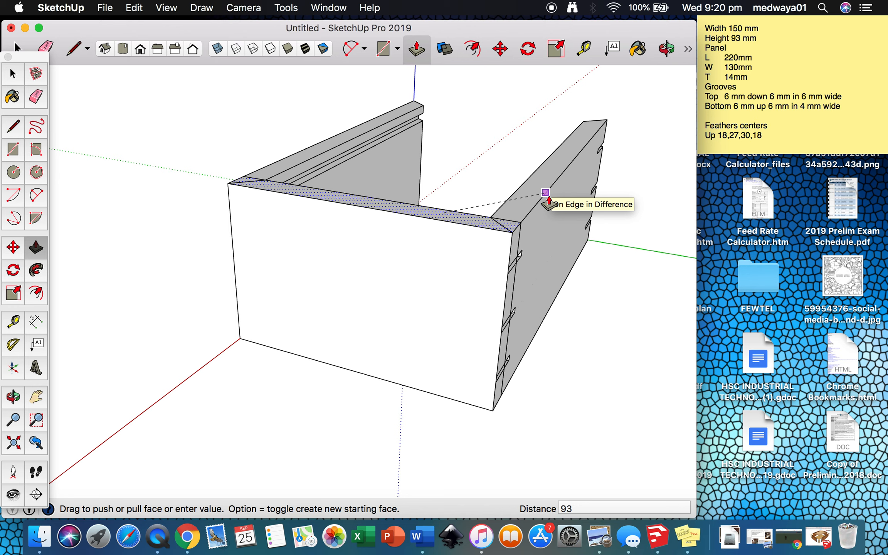
pyautogui.click(549, 201)
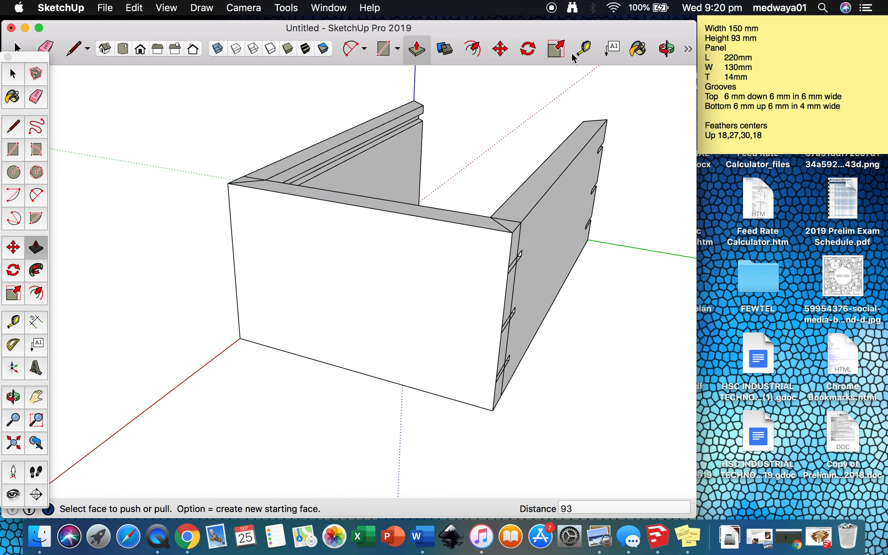
pyautogui.press('space')
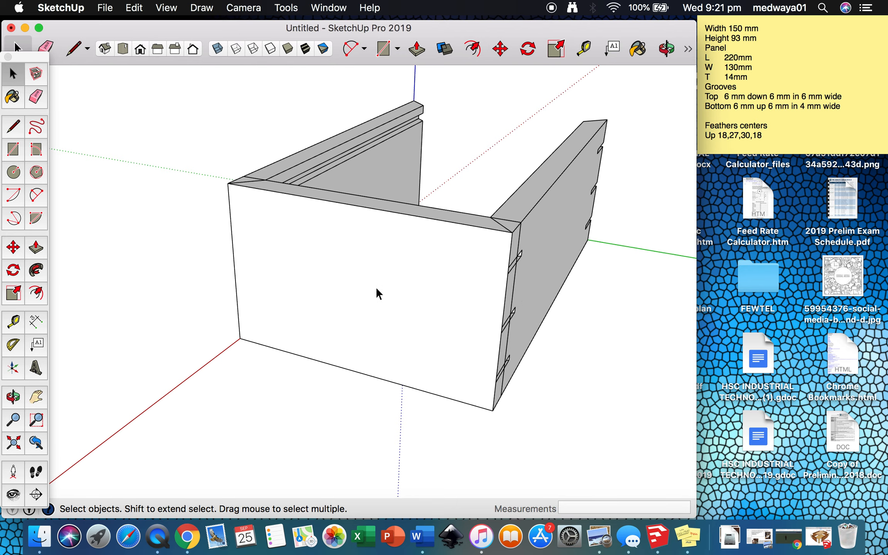
# - Select all geometry of the new end panel and make it a component named "short side"
pyautogui.press('o')
pyautogui.moveTo(563, 250); pyautogui.dragTo(239, 278)
pyautogui.moveTo(435, 248); pyautogui.dragTo(354, 208)
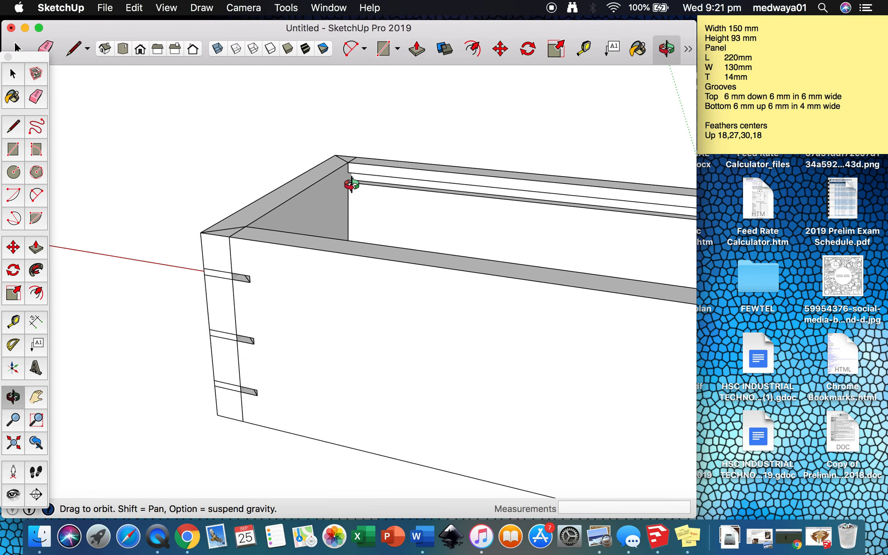
pyautogui.press('space')
pyautogui.click(294, 216)
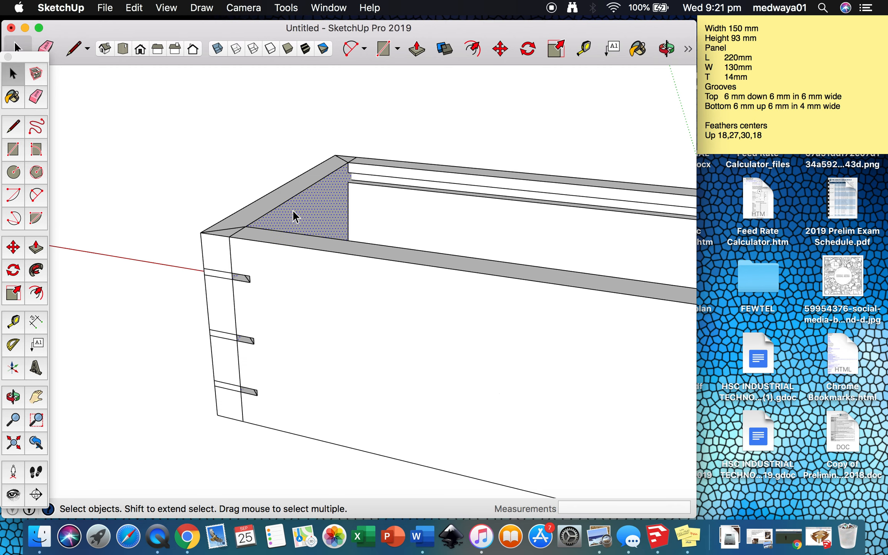
pyautogui.tripleClick(294, 214)
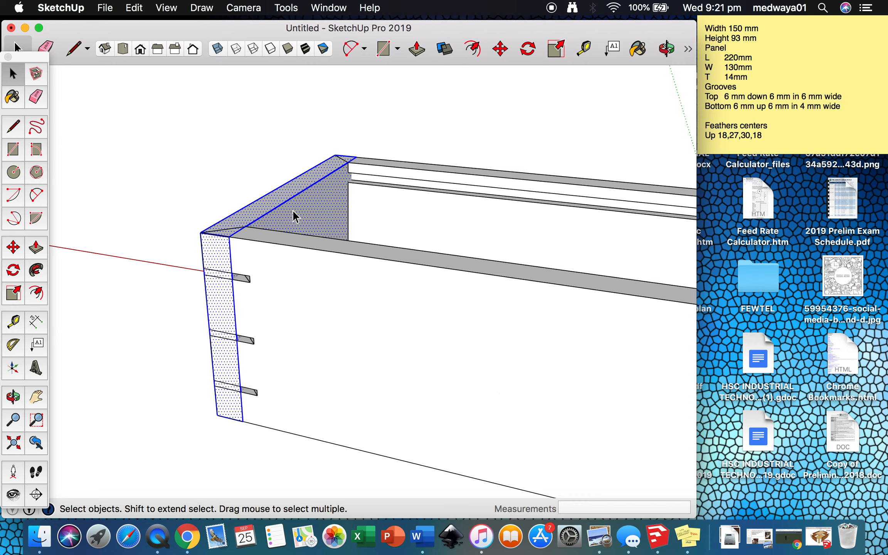
pyautogui.rightClick(294, 214)
pyautogui.click(338, 304)
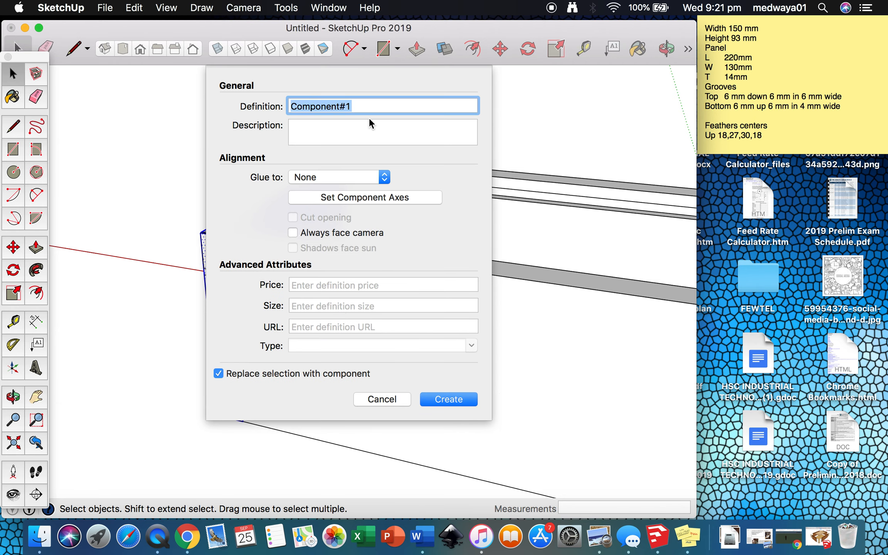
pyautogui.write('sh')
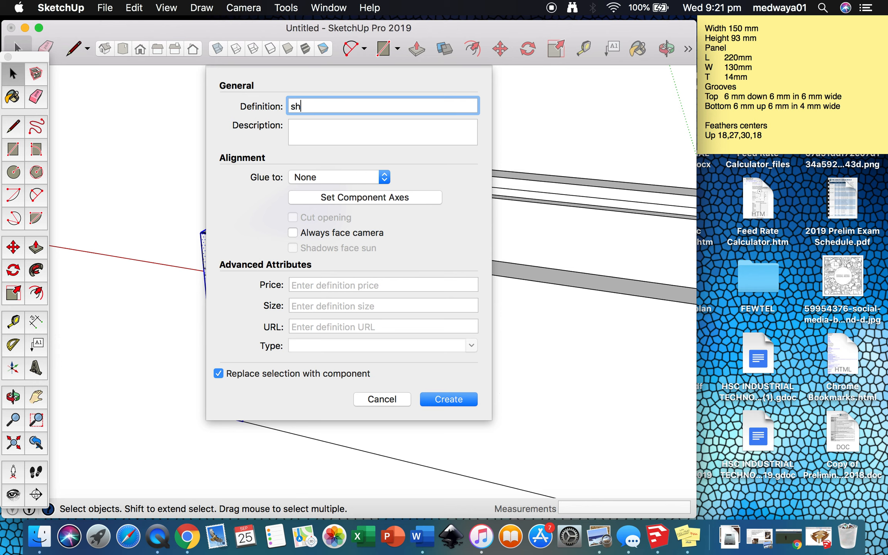
pyautogui.write('ort side')
pyautogui.click(461, 403)
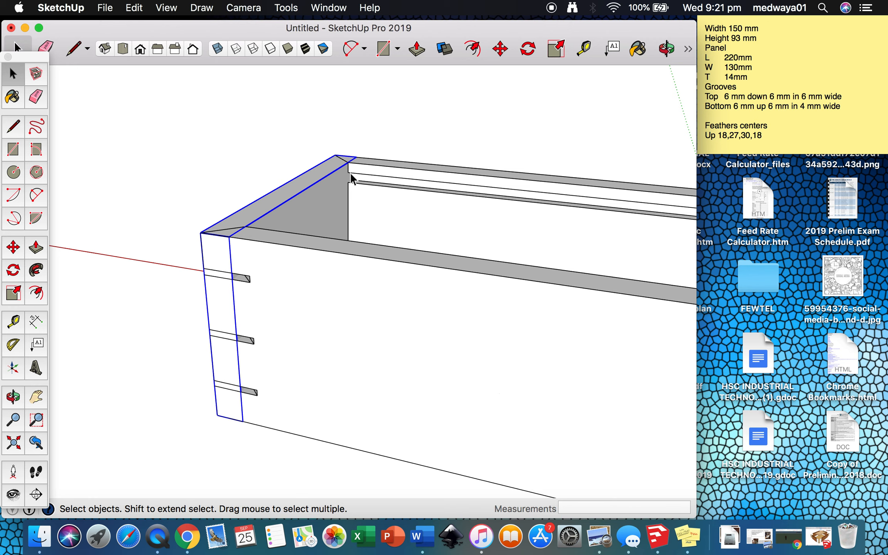
# - Add a guide parallel to the short side's inner top edge, level with the upper edge of the adjoining top groove
pyautogui.press('t')
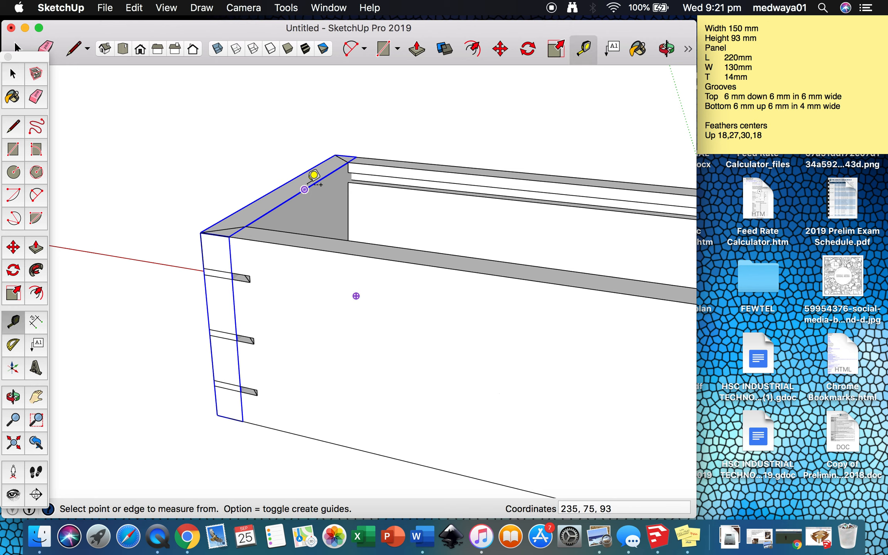
pyautogui.click(305, 189)
pyautogui.click(351, 168)
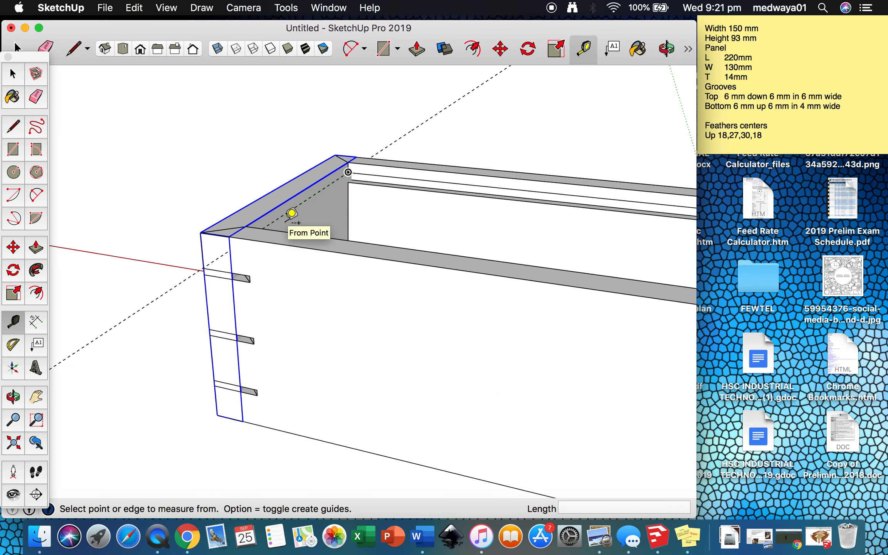
# - Add a guide 6 mm above the short side's inner bottom edge
pyautogui.press('o')
pyautogui.moveTo(388, 234); pyautogui.dragTo(142, 266)
pyautogui.press('t')
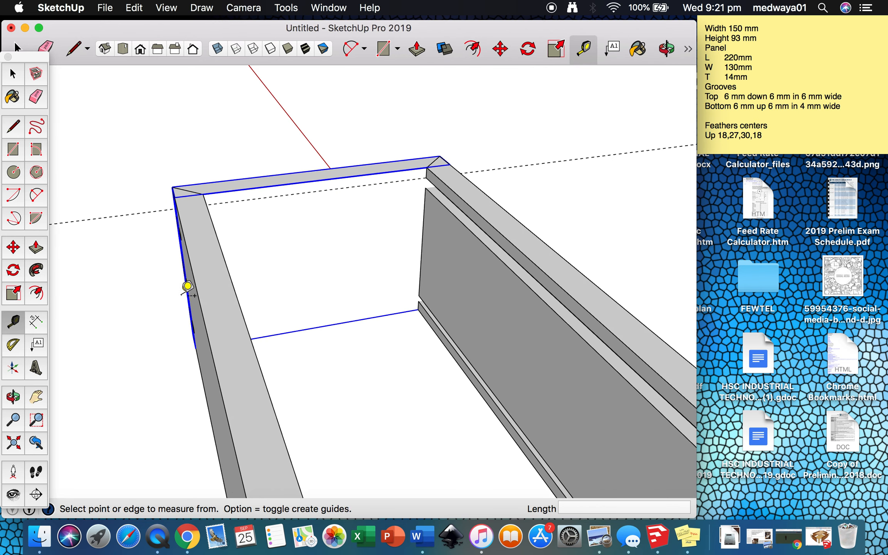
pyautogui.click(323, 326)
pyautogui.write('6')
pyautogui.press('Return')
# - Open the short side component for editing and hide the rest of the model
pyautogui.press('space')
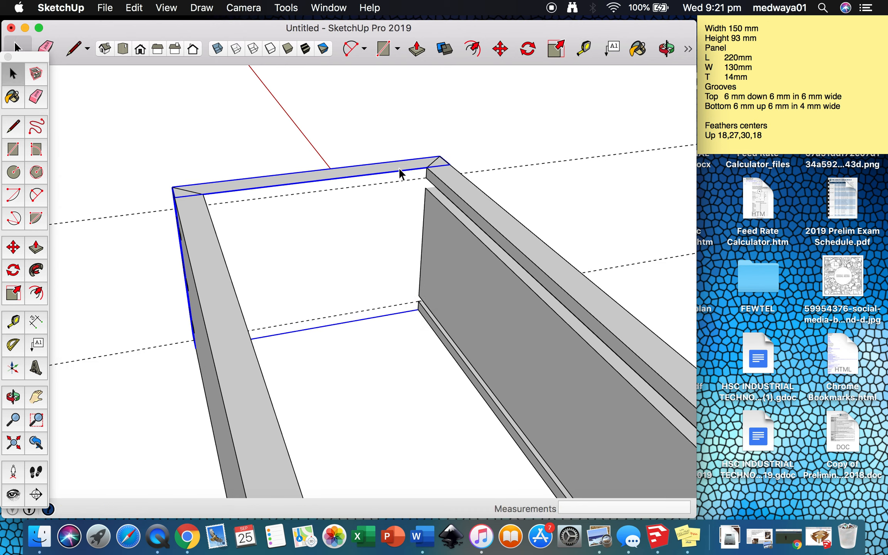
pyautogui.doubleClick(326, 210)
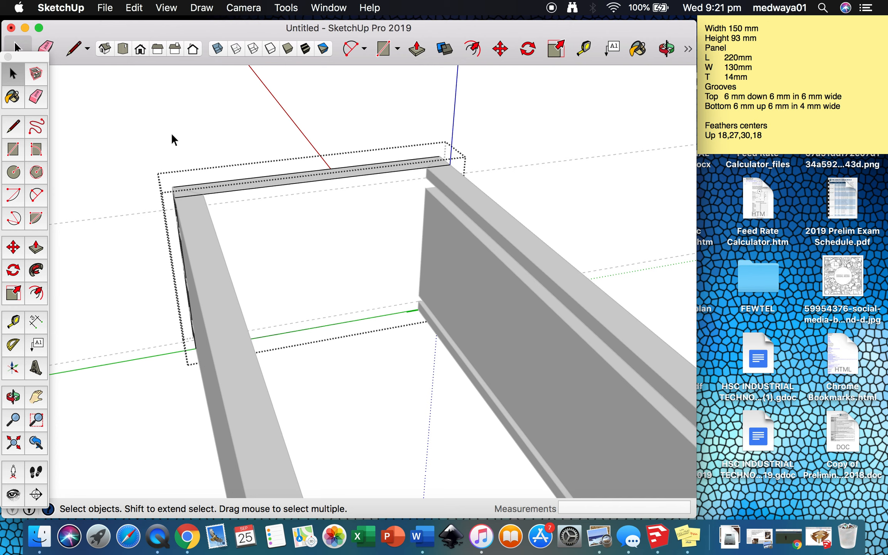
pyautogui.click(163, 14)
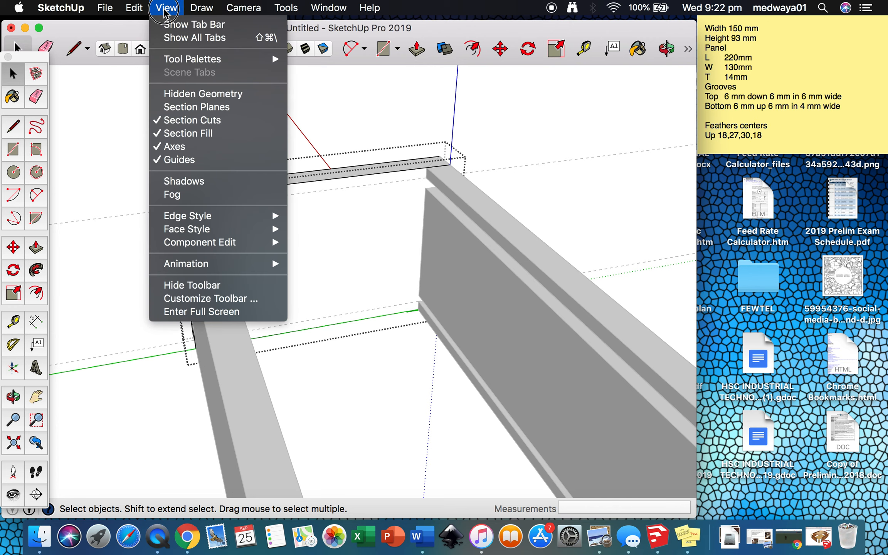
pyautogui.moveTo(189, 246)
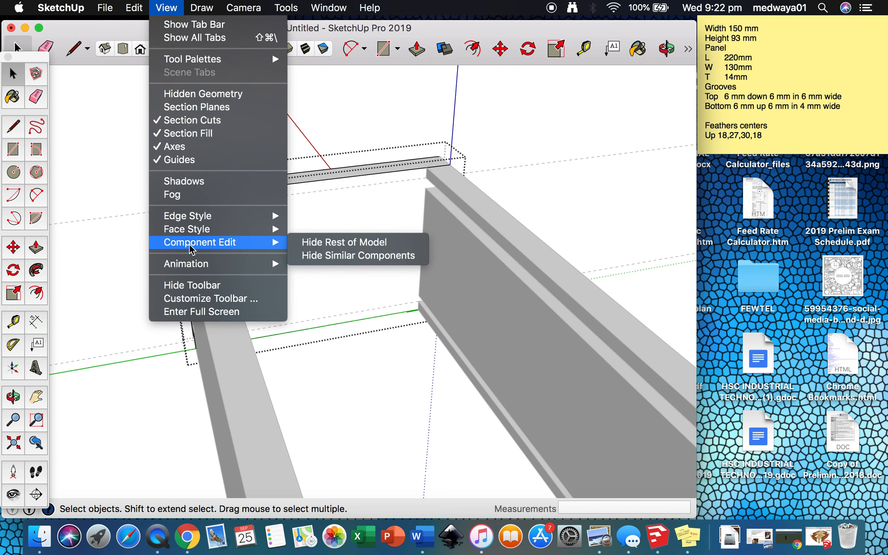
pyautogui.click(330, 244)
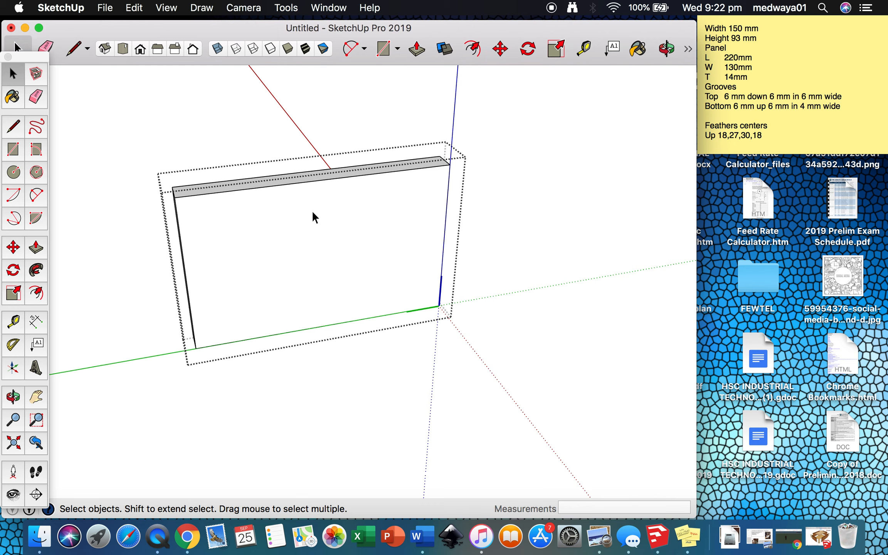
# - Add guides 6 mm below the short side's inner top edge and 6 mm above its inner bottom edge
pyautogui.press('t')
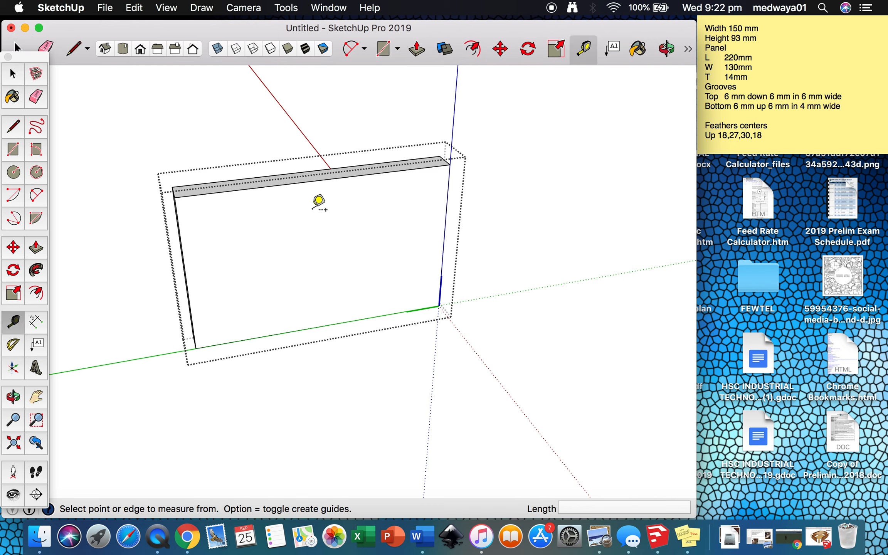
pyautogui.click(304, 181)
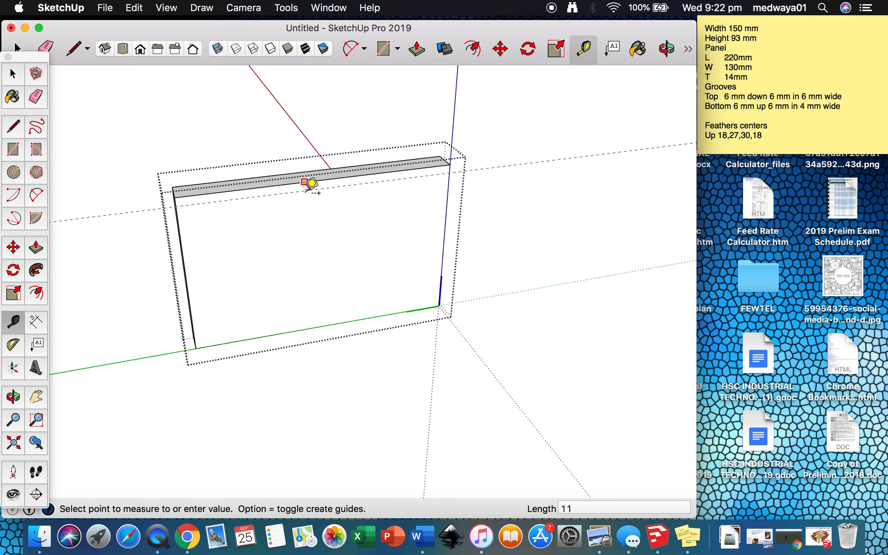
pyautogui.write('6')
pyautogui.press('Return')
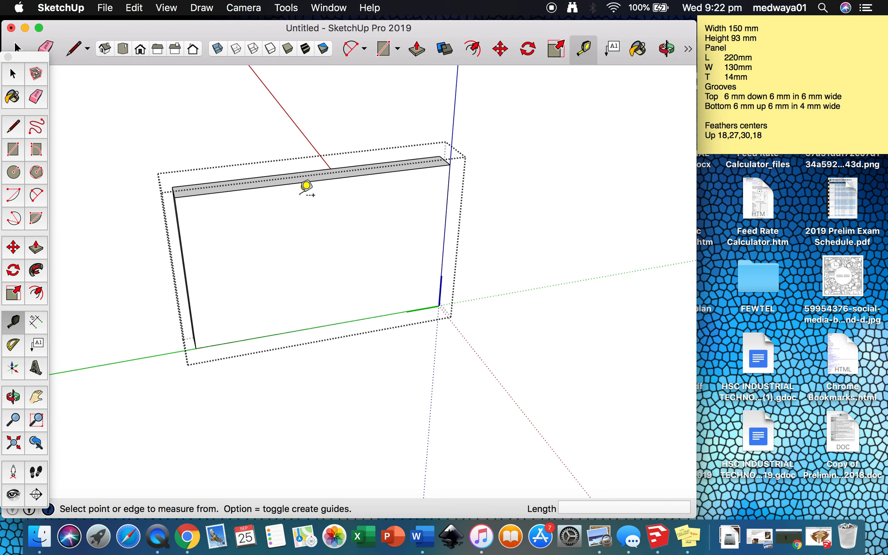
pyautogui.click(300, 182)
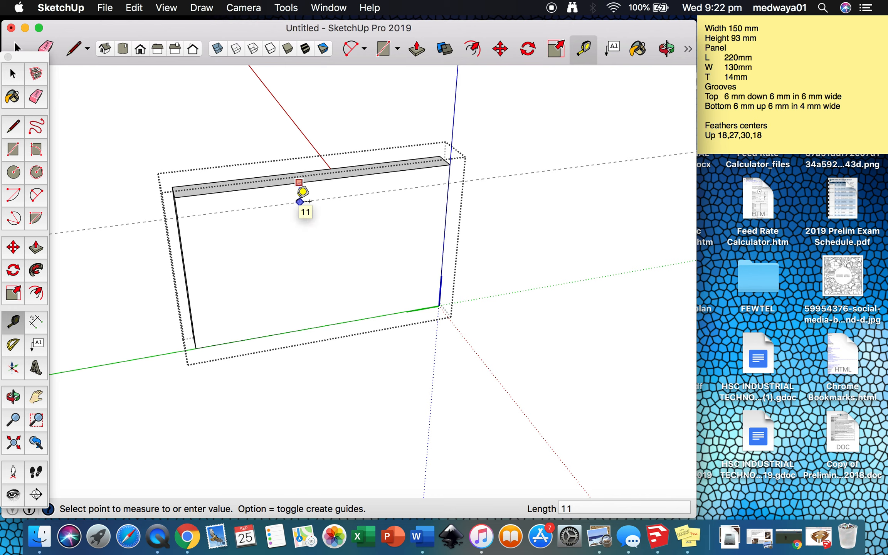
pyautogui.write('6')
pyautogui.press('Return')
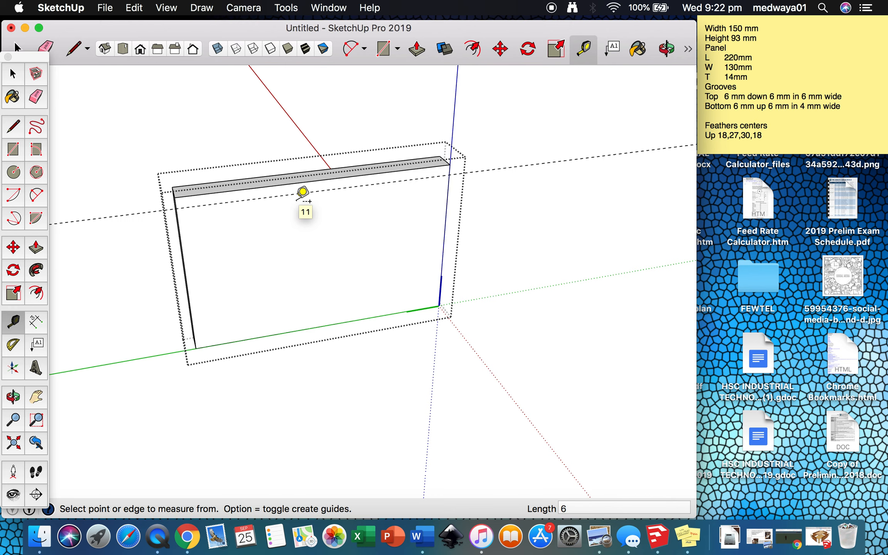
pyautogui.click(314, 327)
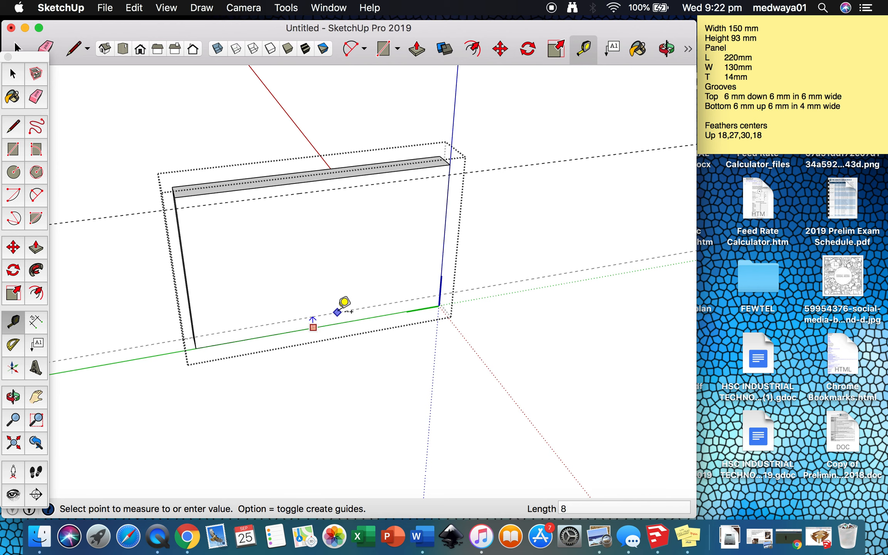
pyautogui.click(350, 311)
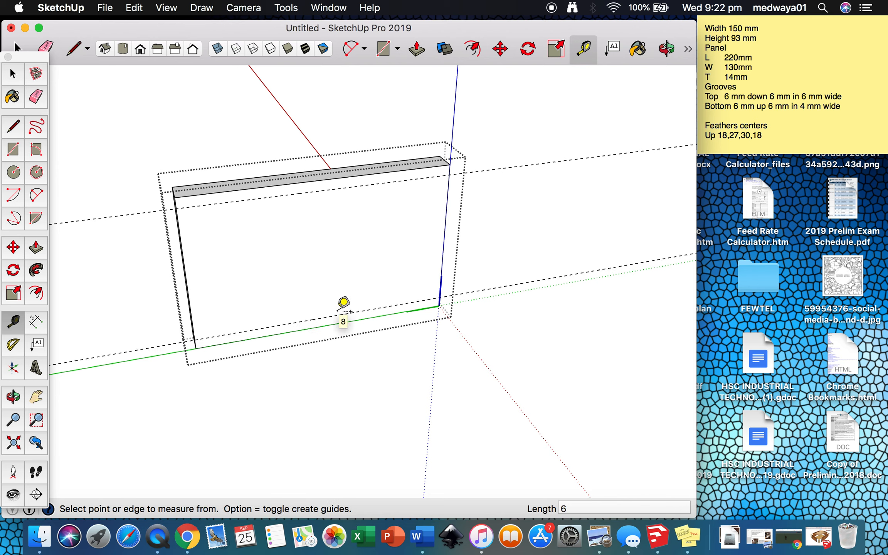
# - Draw a 6 by 6 mm square on the short side's end face, down from the upper guide at the inner edge
pyautogui.press('o')
pyautogui.moveTo(311, 297); pyautogui.dragTo(343, 213)
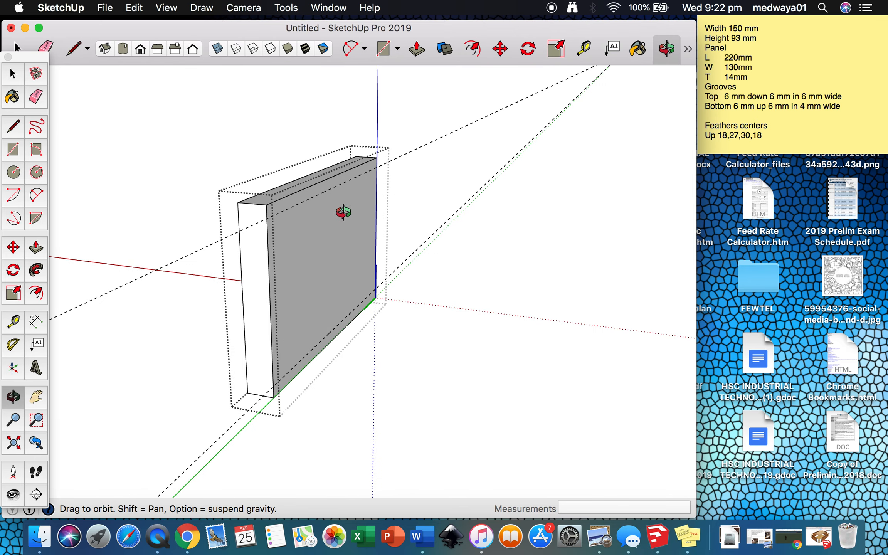
pyautogui.scroll(5, 255, 220)
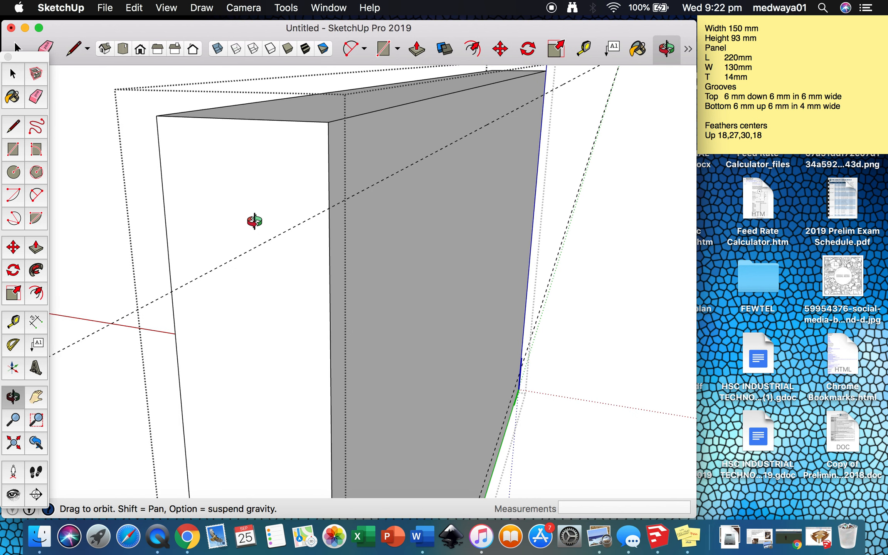
pyautogui.press('r')
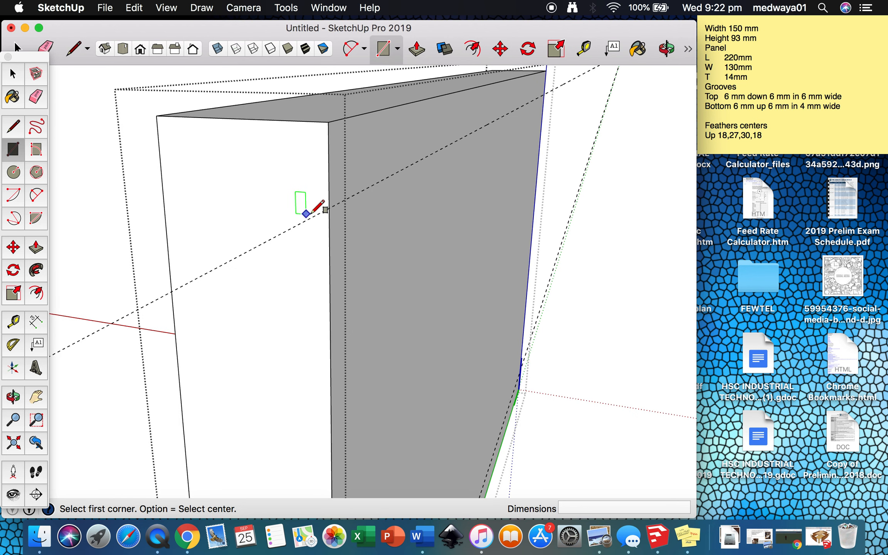
pyautogui.click(328, 208)
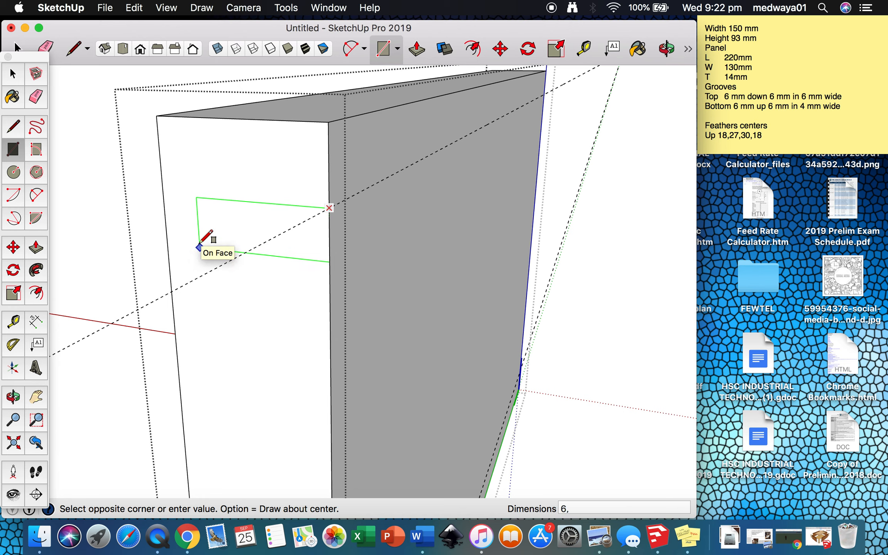
pyautogui.press('Return')
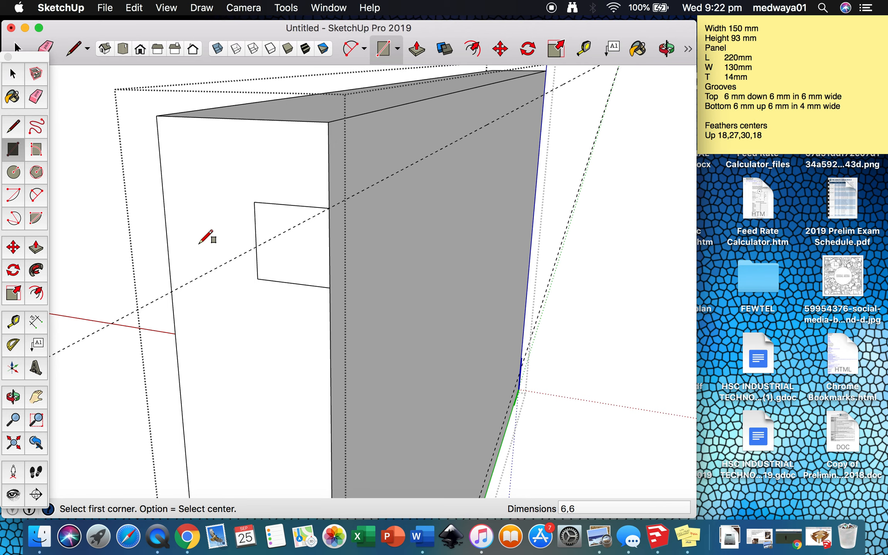
# - Push/Pull the 6 mm square through the full 150 mm length of the short side to cut the top groove
pyautogui.press('p')
pyautogui.click(293, 257)
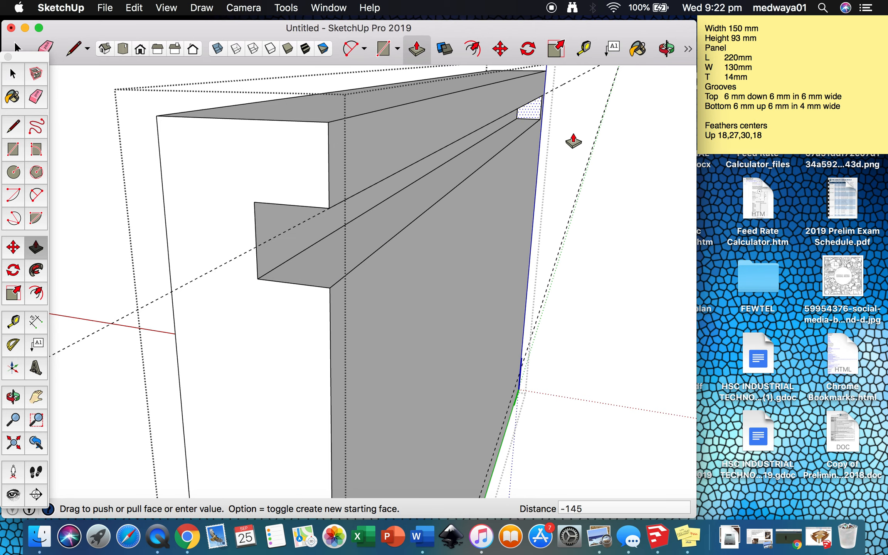
pyautogui.click(544, 156)
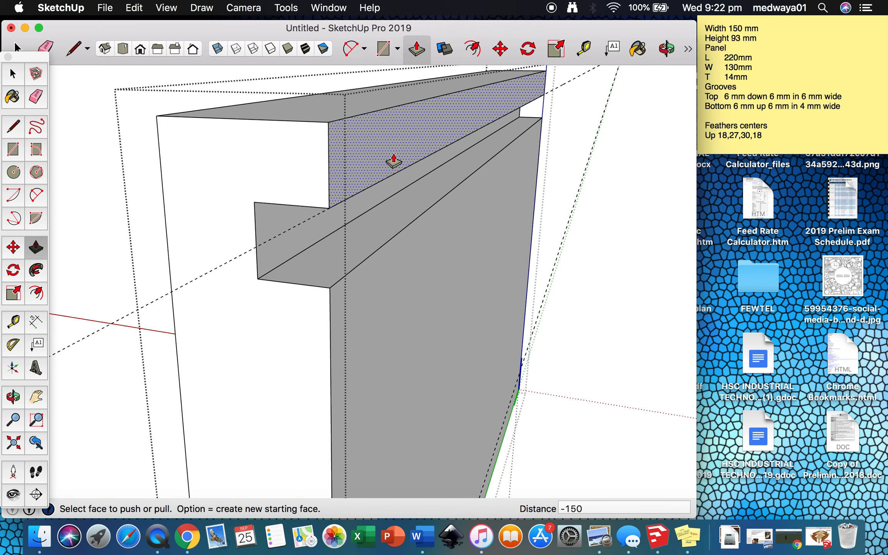
# - Draw a rectangle 4 mm high and 6 mm deep on the end face, up from the lower guide at the inner edge
pyautogui.scroll(-4, 393, 160)
pyautogui.scroll(-5, 393, 160)
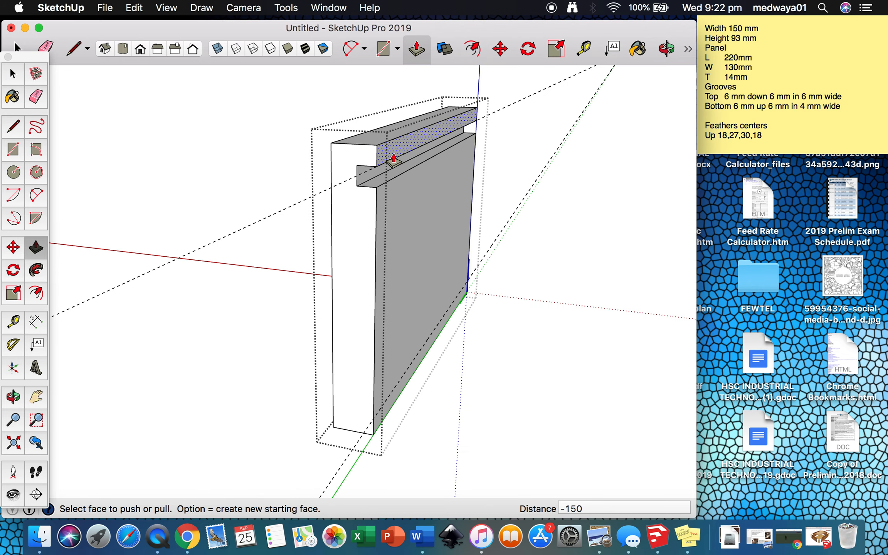
pyautogui.scroll(8, 373, 424)
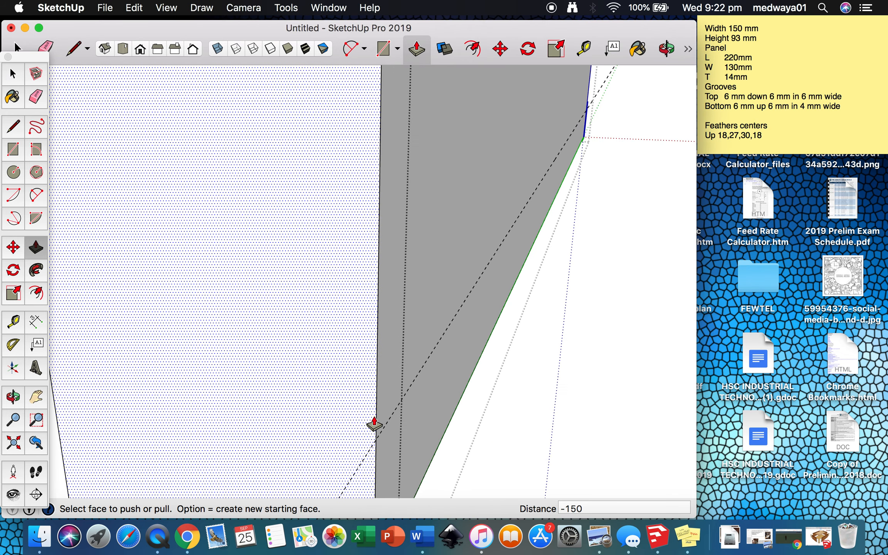
pyautogui.press('r')
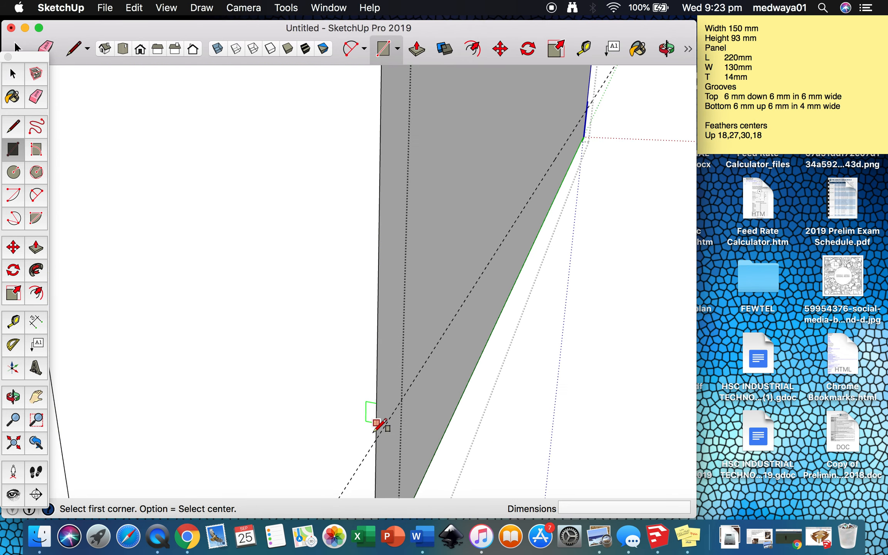
pyautogui.click(376, 440)
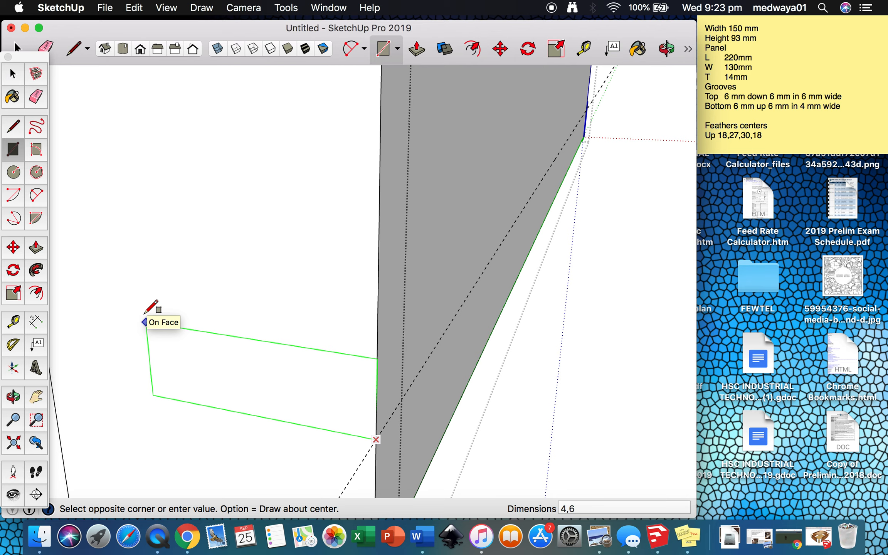
pyautogui.write('4,6')
pyautogui.press('Return')
# - Push/Pull the 4 by 6 mm rectangle through the short side's full 150 mm length to cut the bottom groove
pyautogui.press('p')
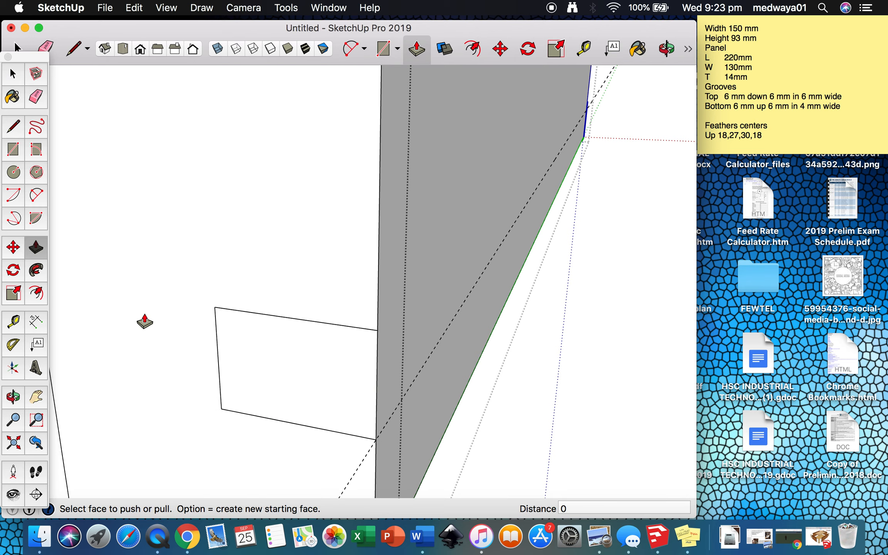
pyautogui.click(306, 376)
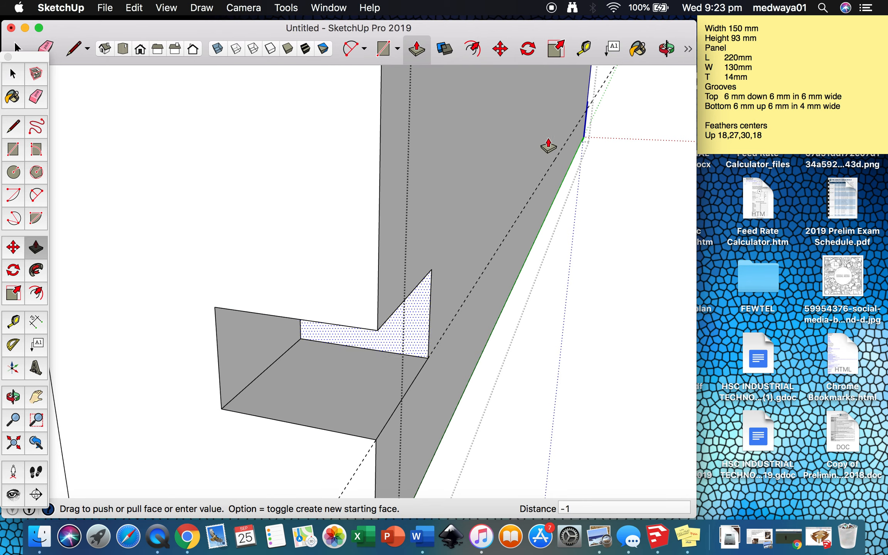
pyautogui.click(591, 86)
# - Finish editing the short side component and return to the whole box model
pyautogui.scroll(-5, 393, 195)
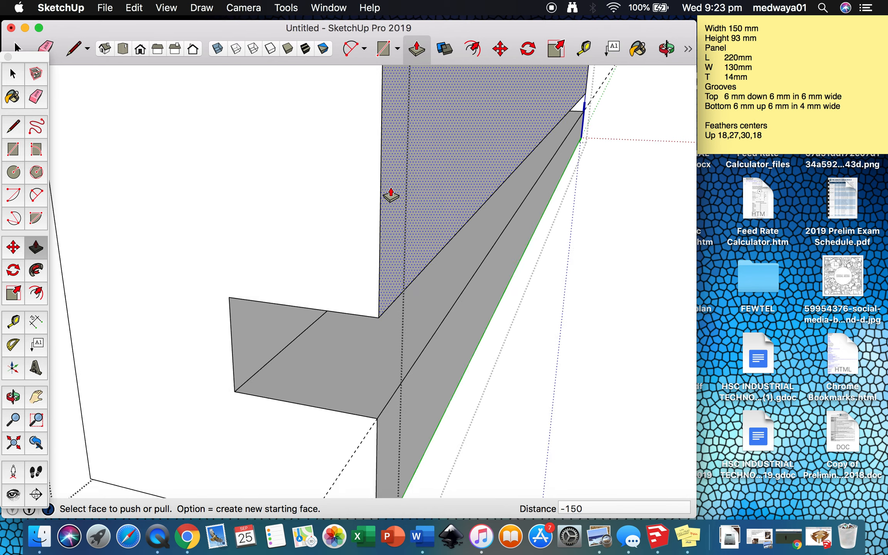
pyautogui.scroll(-6, 398, 359)
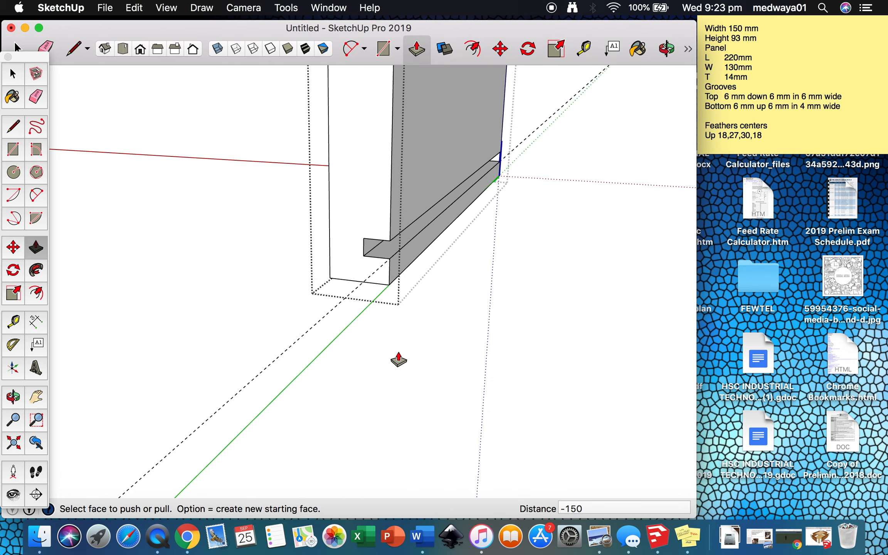
pyautogui.scroll(-2, 398, 359)
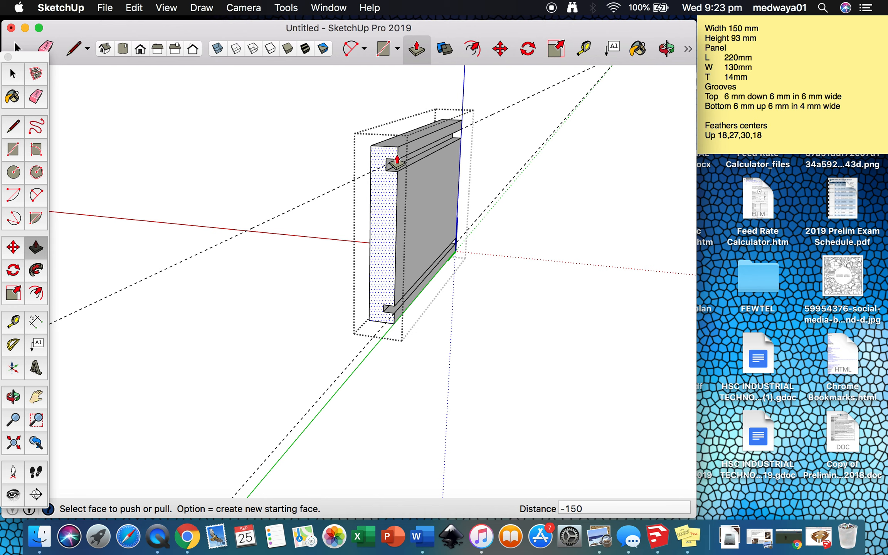
pyautogui.press('space')
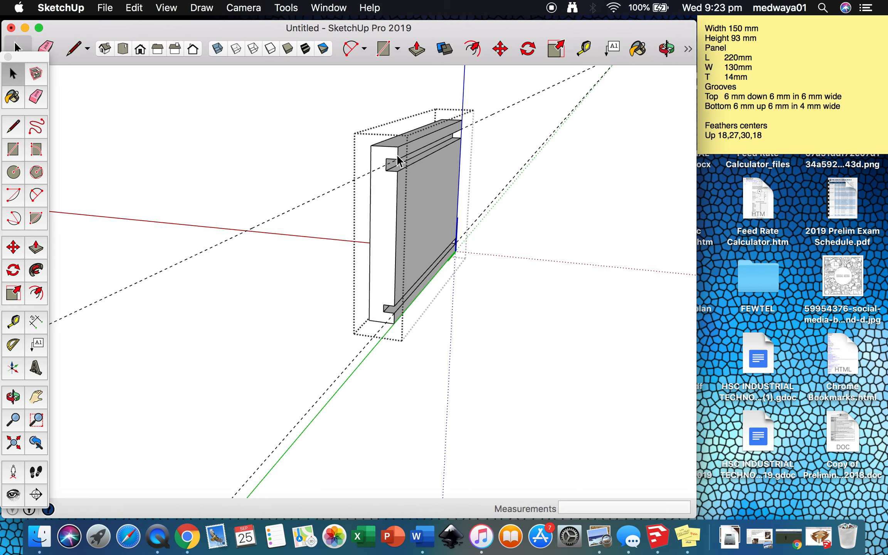
pyautogui.click(502, 148)
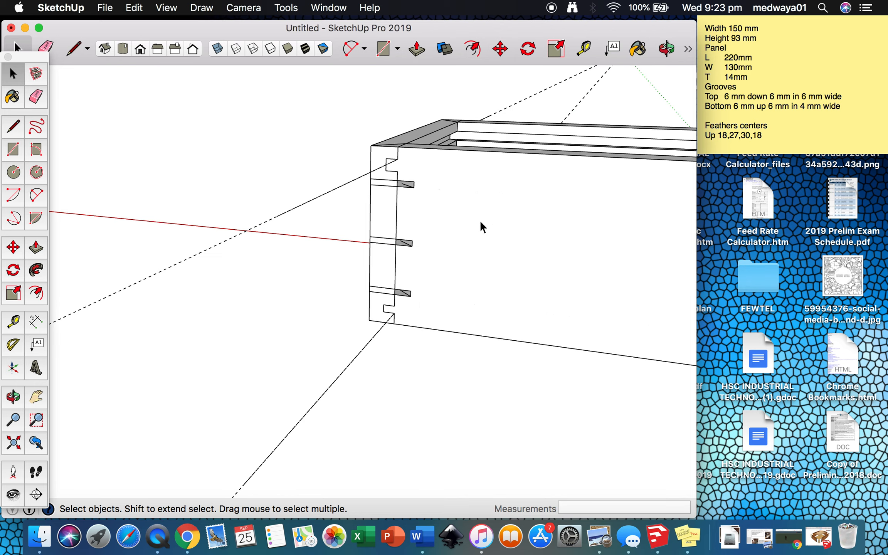
# - Draw a triangle with 14 mm sides over the short side's square end, following the mitre line on its top edge
pyautogui.press('o')
pyautogui.moveTo(355, 163); pyautogui.dragTo(410, 308)
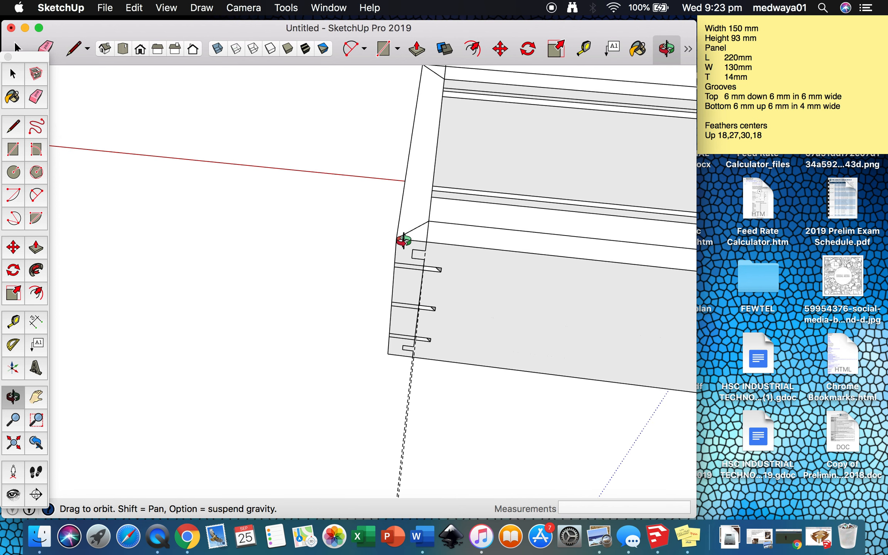
pyautogui.scroll(3, 415, 221)
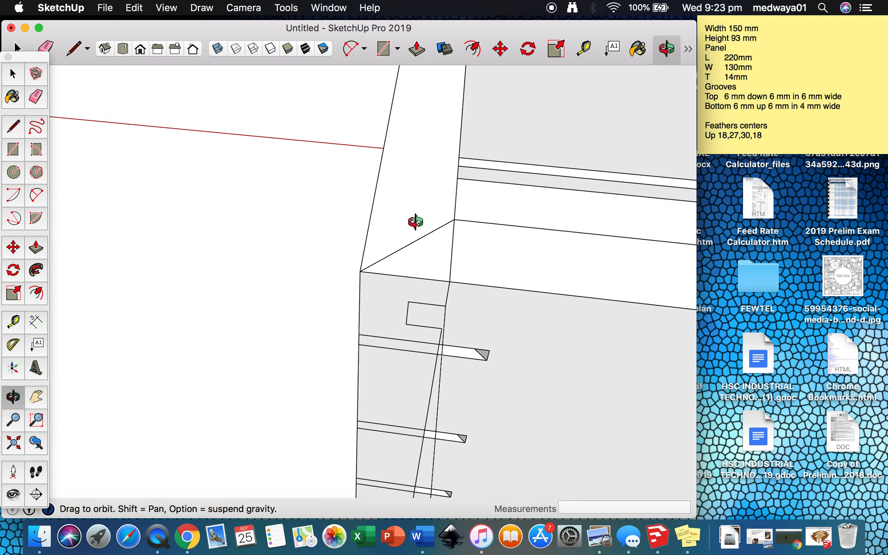
pyautogui.scroll(2, 415, 221)
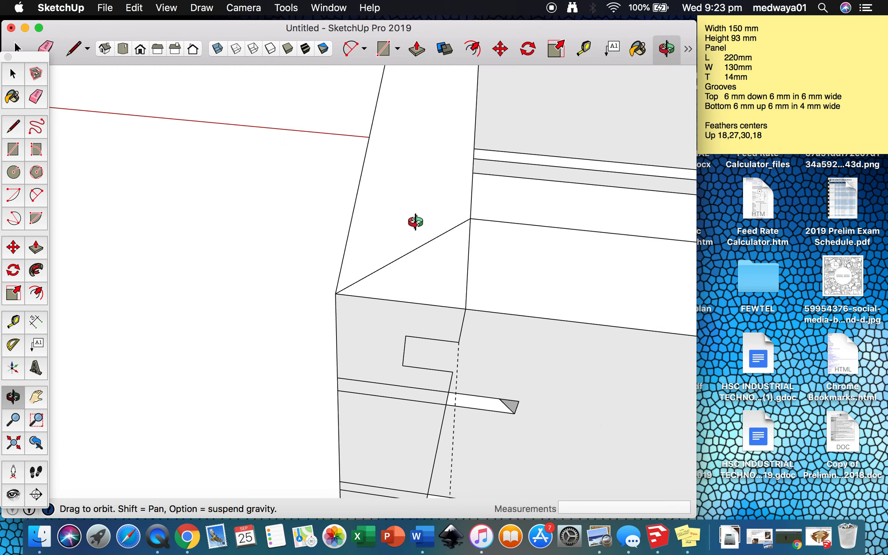
pyautogui.press('l')
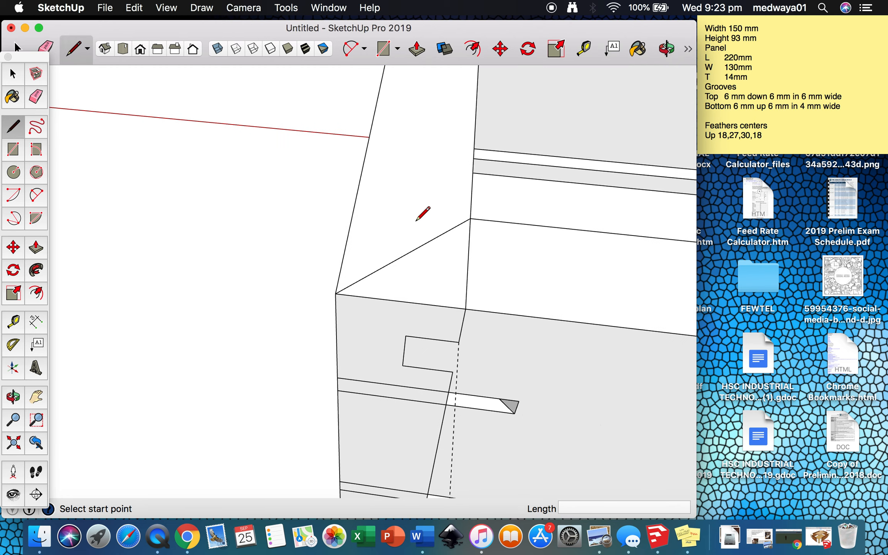
pyautogui.click(470, 218)
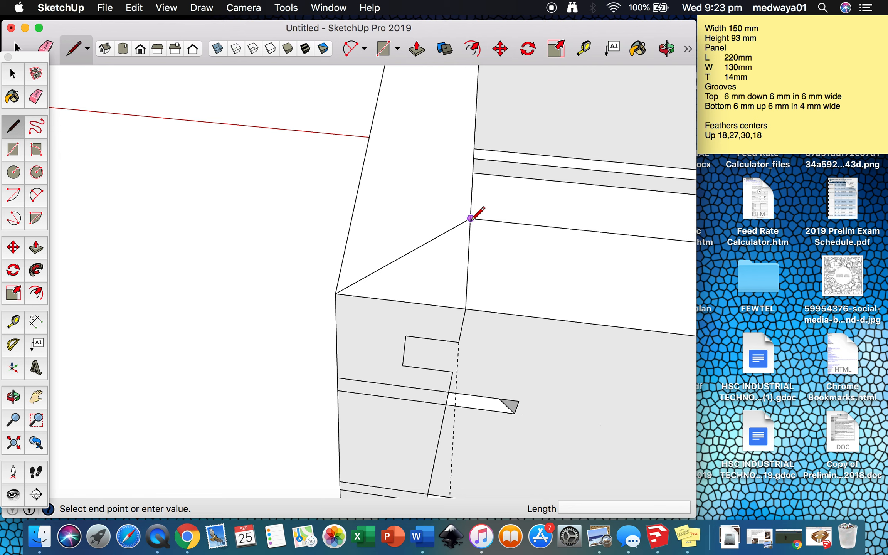
pyautogui.click(335, 293)
pyautogui.click(466, 309)
pyautogui.click(470, 218)
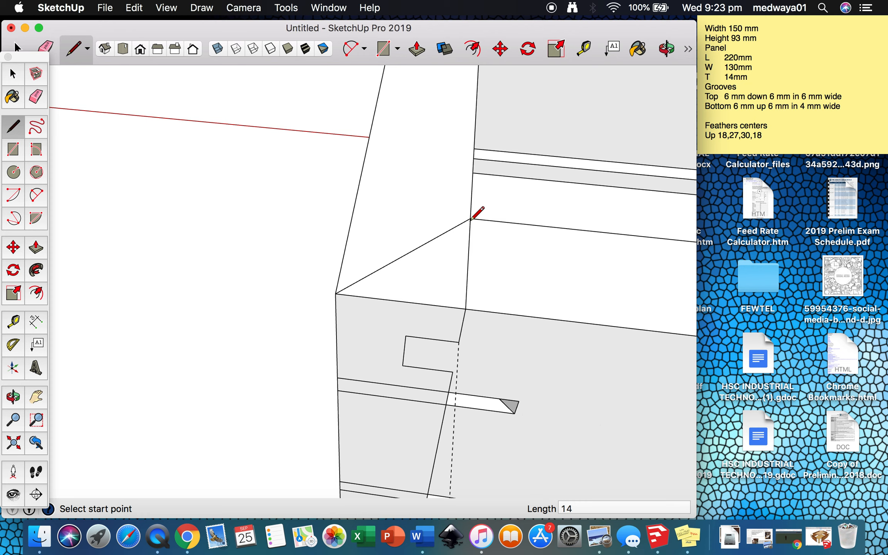
# - Push/Pull the mitre triangle about 123 mm down through the short side's end, past the bottom edge of the box
pyautogui.press('p')
pyautogui.click(420, 283)
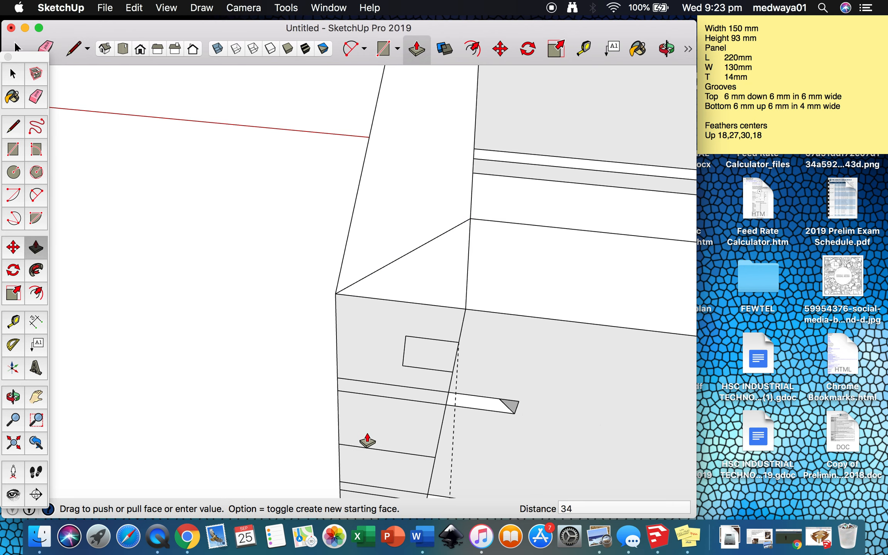
pyautogui.scroll(2, 367, 441)
pyautogui.scroll(-6, 367, 441)
pyautogui.scroll(-2, 366, 440)
pyautogui.scroll(5, 366, 436)
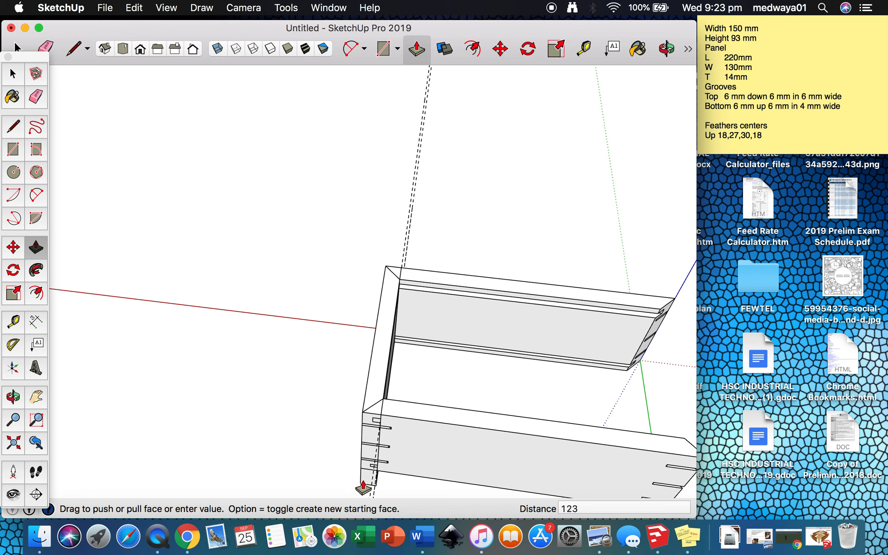
pyautogui.click(363, 484)
# - Extend the triangular cutting block about 21 mm at its top and about 5 mm outward at its end face
pyautogui.click(370, 413)
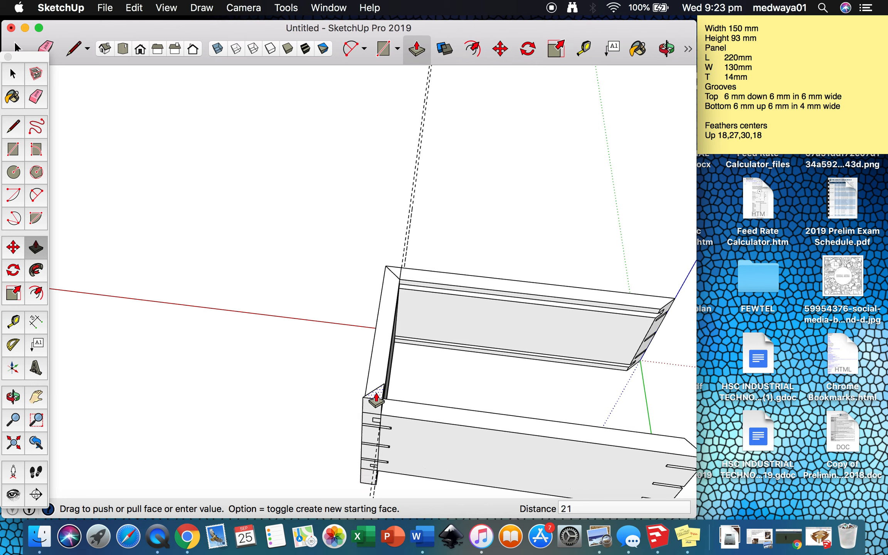
pyautogui.click(375, 399)
pyautogui.click(370, 410)
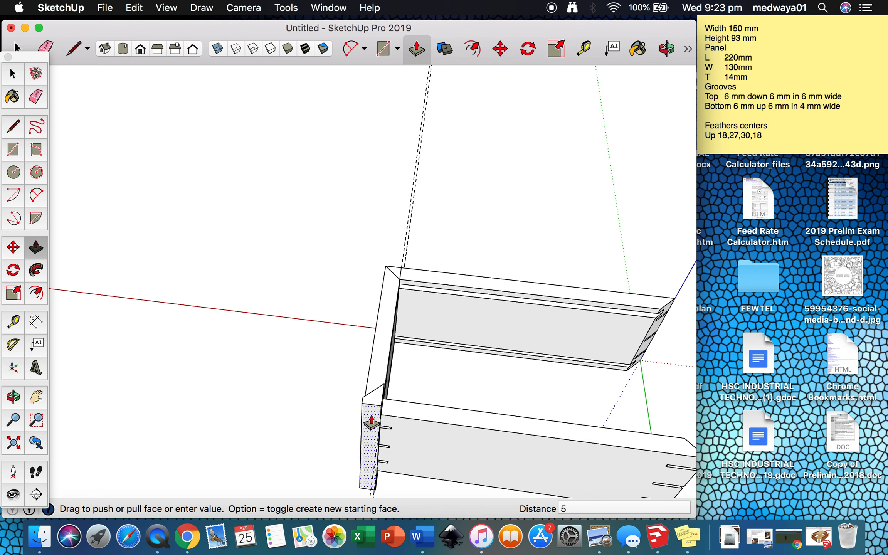
pyautogui.click(371, 421)
# - Push/Pull the cutting block's inner side face so the block extends past the short side's inner edge
pyautogui.press('o')
pyautogui.moveTo(387, 409); pyautogui.dragTo(244, 335)
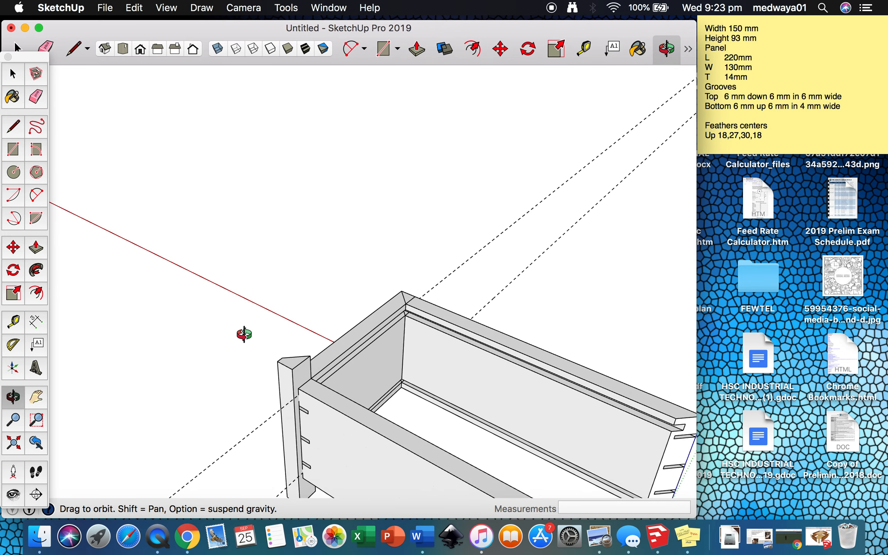
pyautogui.press('p')
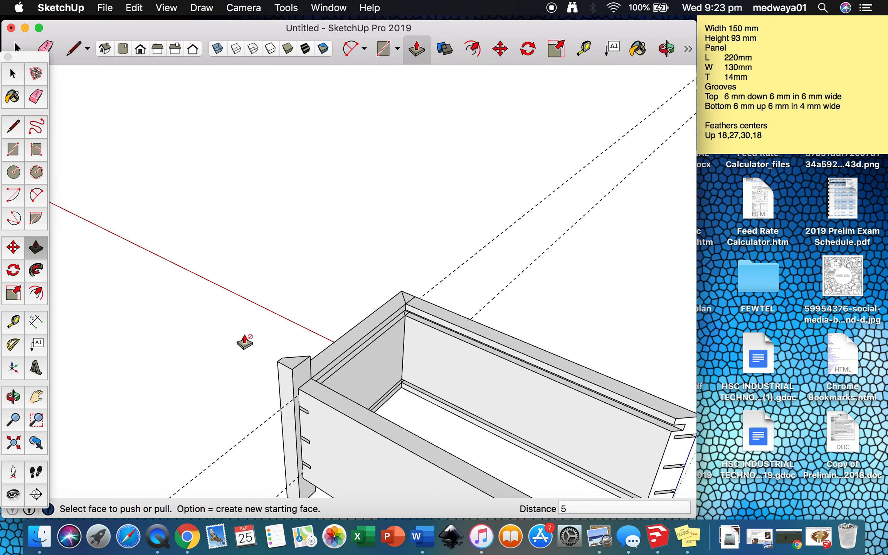
pyautogui.click(300, 385)
pyautogui.click(292, 366)
pyautogui.press('space')
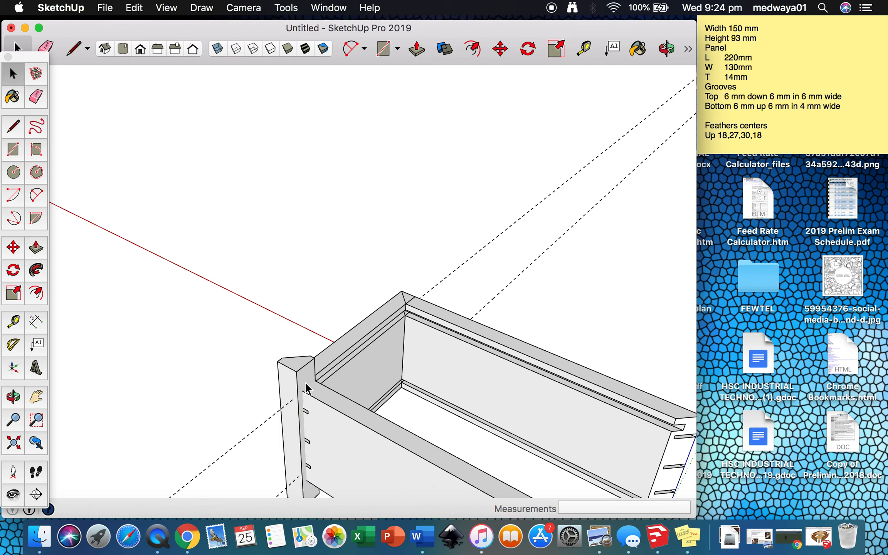
# - Group the cutting block for a solid operation on the short side, and delete the group without applying it
pyautogui.tripleClick(289, 358)
pyautogui.rightClick(289, 358)
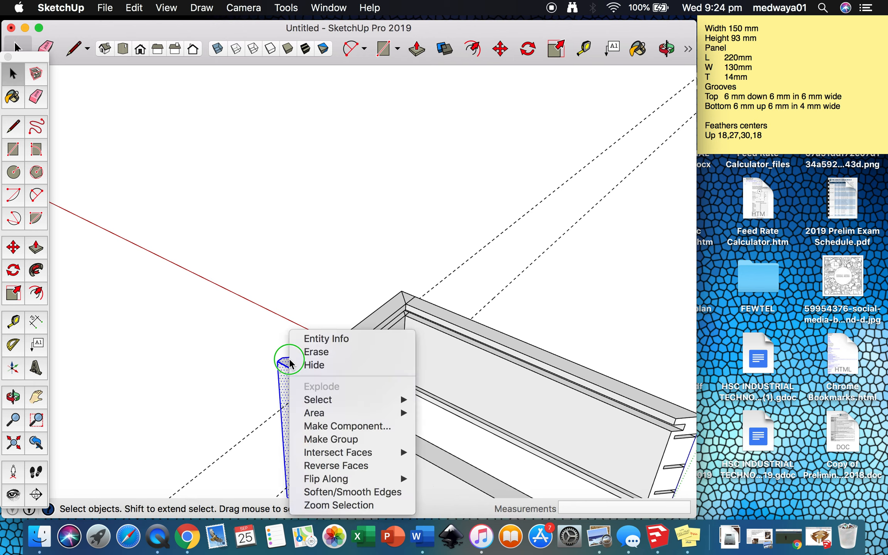
pyautogui.click(347, 439)
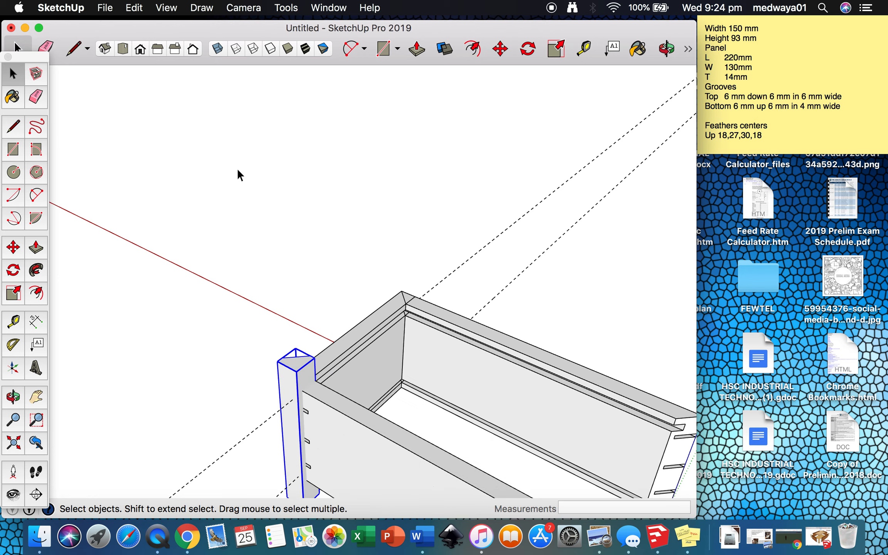
pyautogui.click(443, 48)
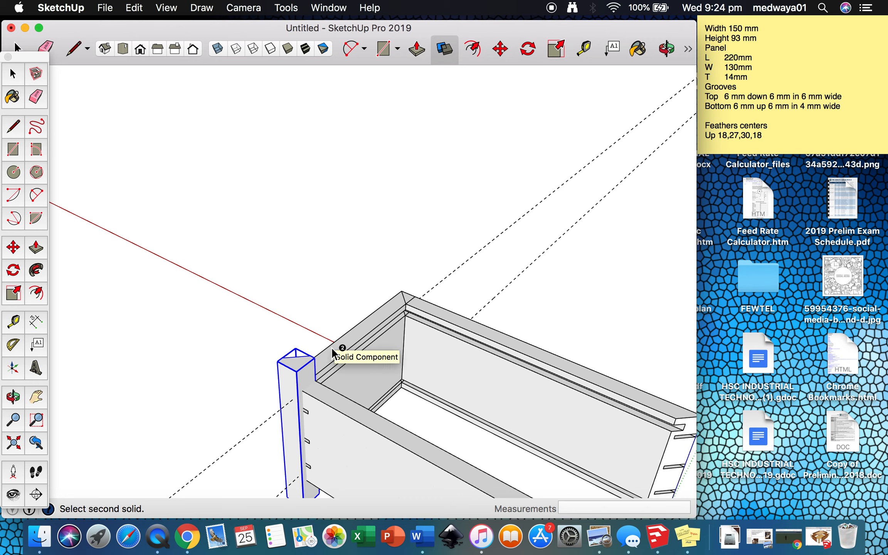
pyautogui.press('space')
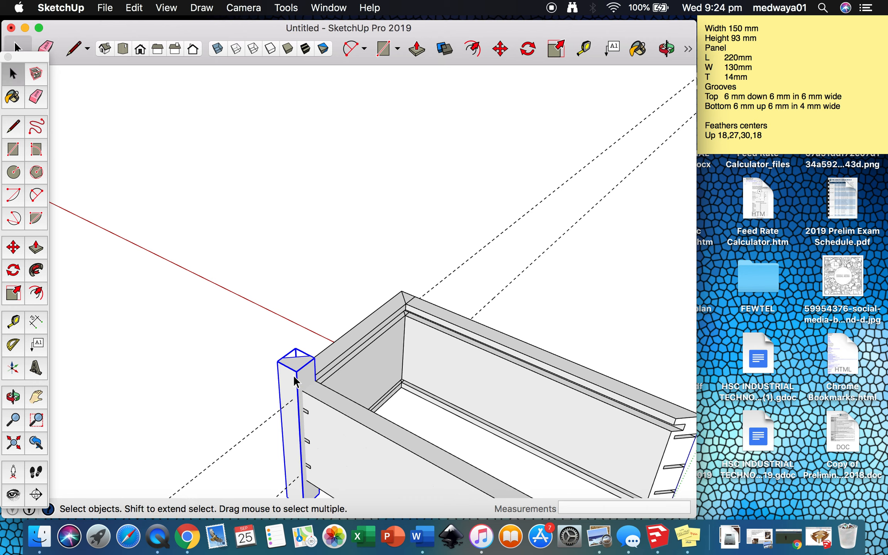
pyautogui.press('Delete')
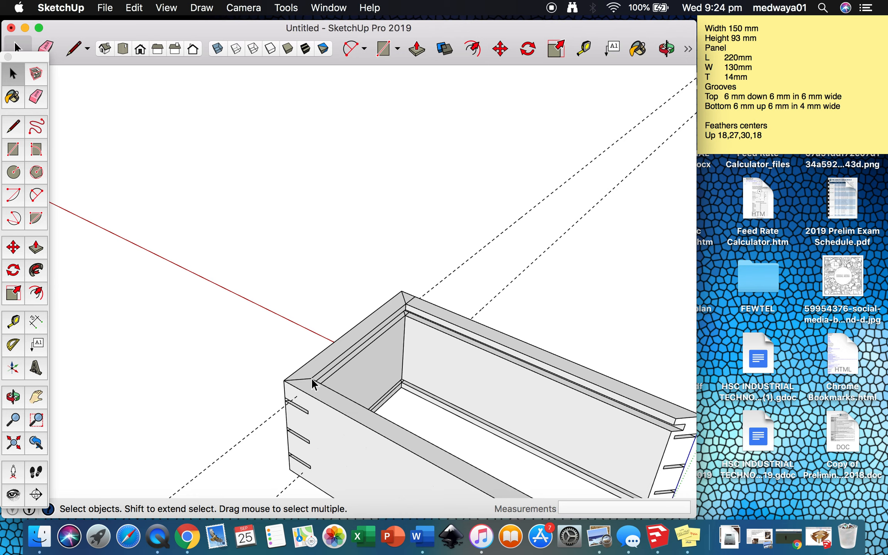
# - Draw a triangle along the mitre line on top of the short side's square end, joining its inner and outer corners
pyautogui.press('o')
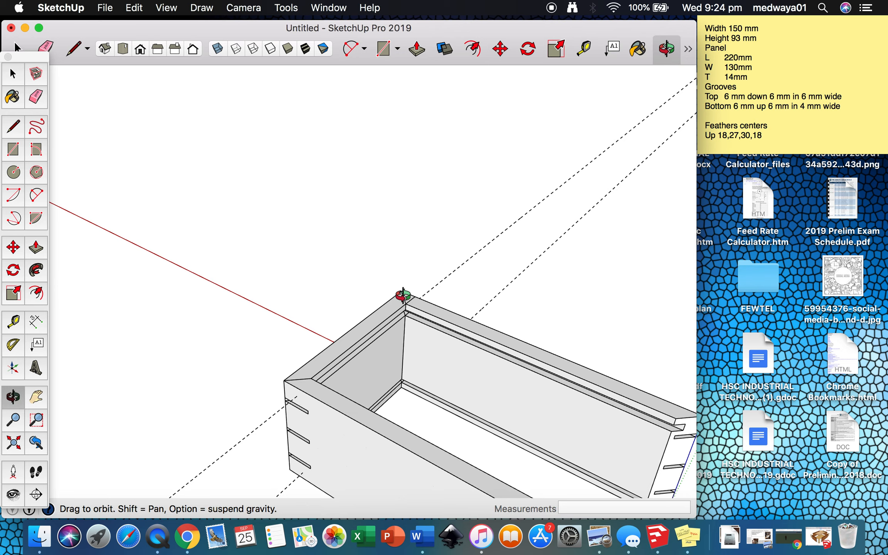
pyautogui.moveTo(206, 288); pyautogui.dragTo(430, 270)
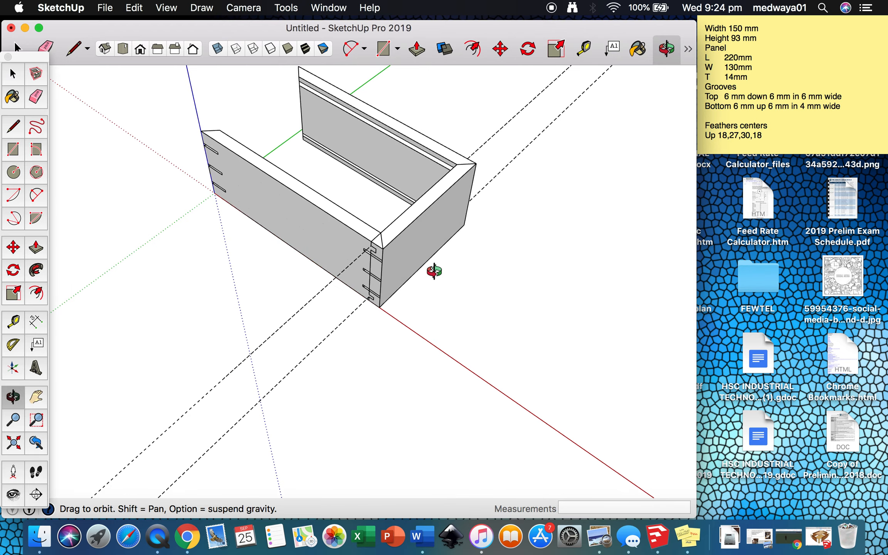
pyautogui.moveTo(487, 216); pyautogui.dragTo(370, 233)
pyautogui.moveTo(479, 261); pyautogui.dragTo(500, 267)
pyautogui.moveTo(350, 266); pyautogui.dragTo(265, 261)
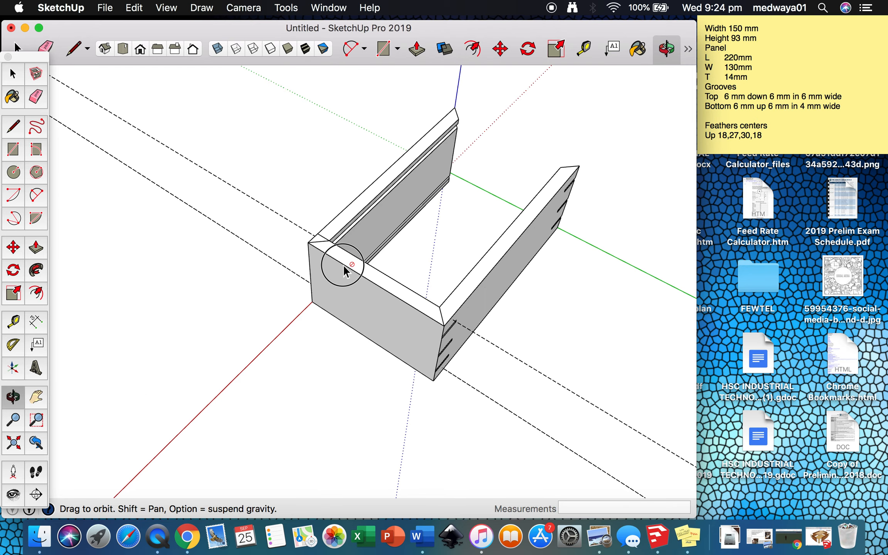
pyautogui.moveTo(341, 258); pyautogui.dragTo(636, 289)
pyautogui.moveTo(257, 297); pyautogui.dragTo(396, 233)
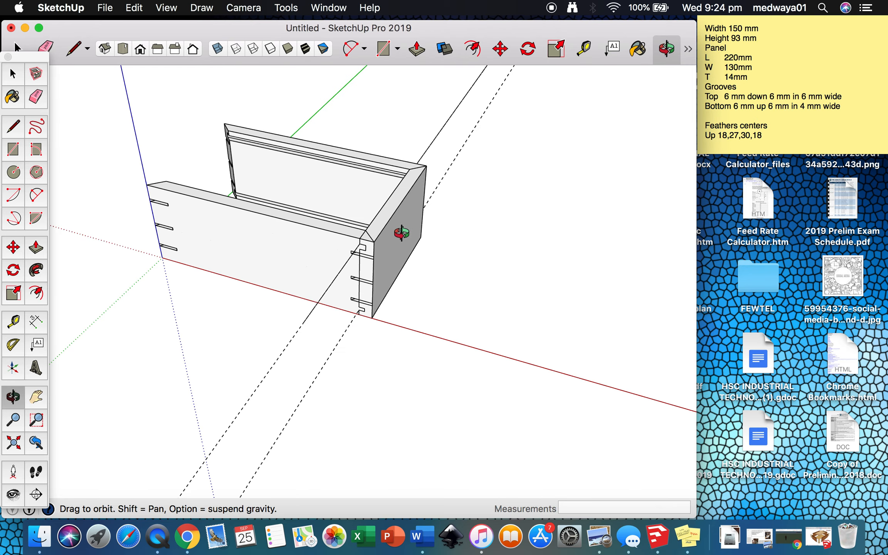
pyautogui.scroll(5, 359, 254)
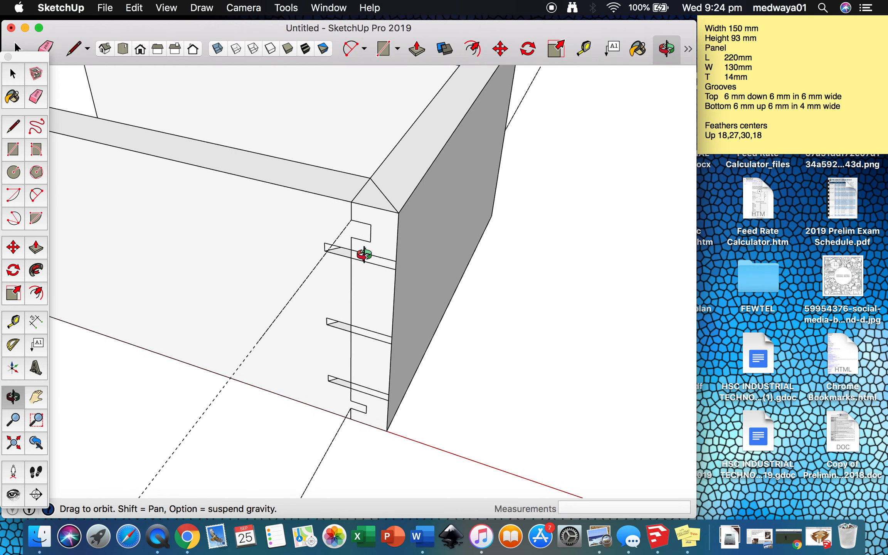
pyautogui.press('l')
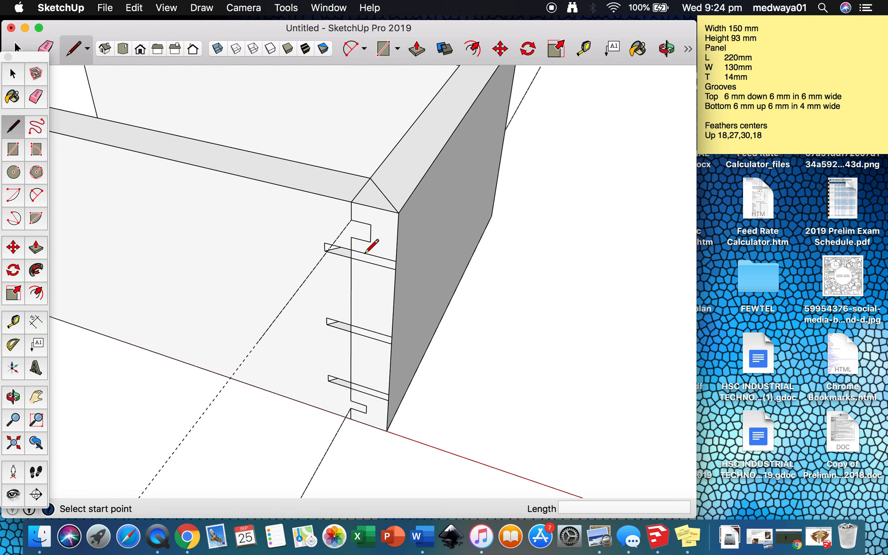
pyautogui.click(370, 178)
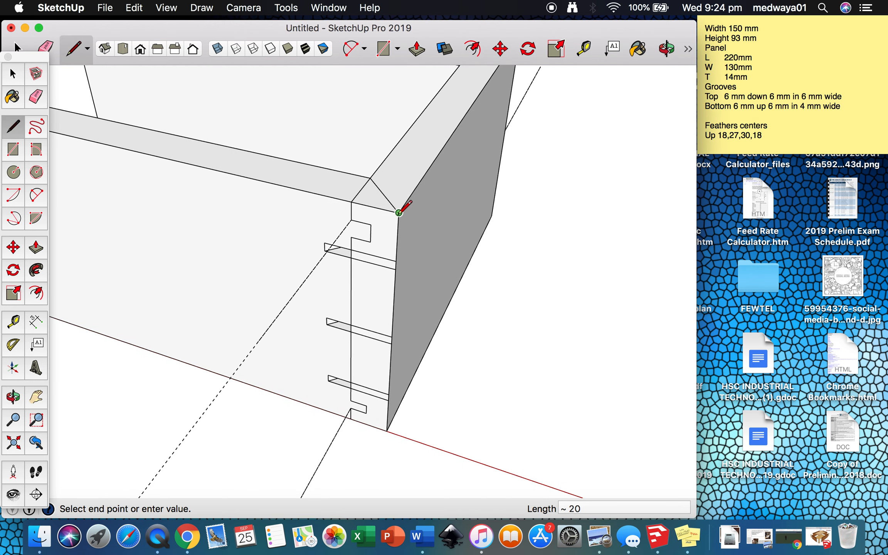
pyautogui.click(351, 202)
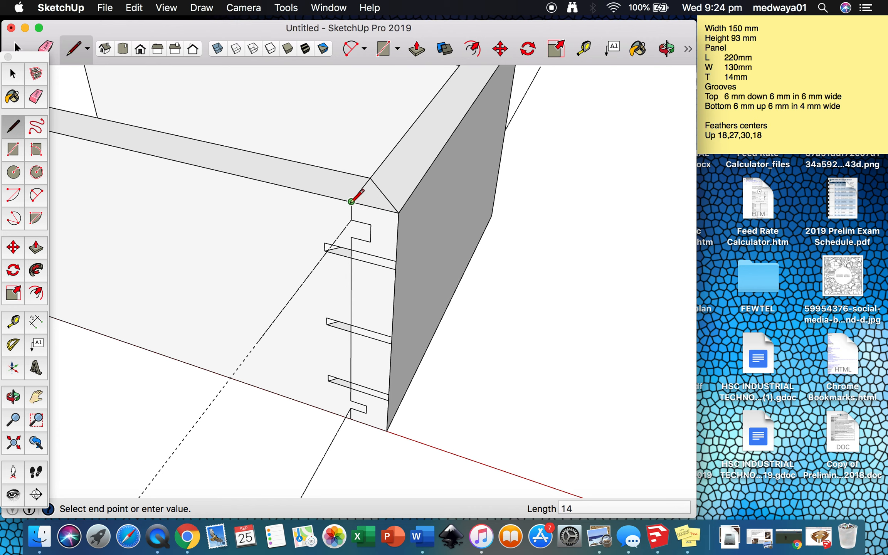
pyautogui.click(370, 177)
# - Push/Pull the mitre triangle about 109 mm down so it passes below the bottom edge of the box
pyautogui.press('p')
pyautogui.click(369, 200)
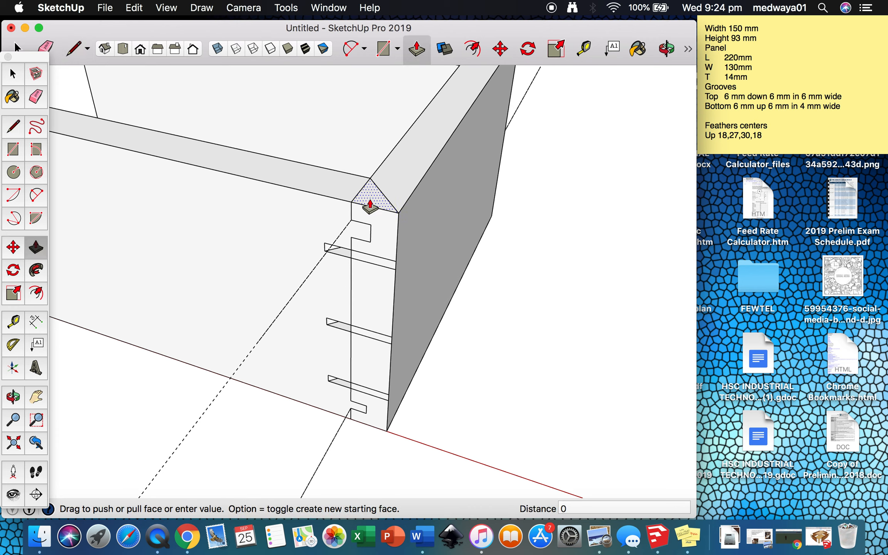
pyautogui.click(373, 450)
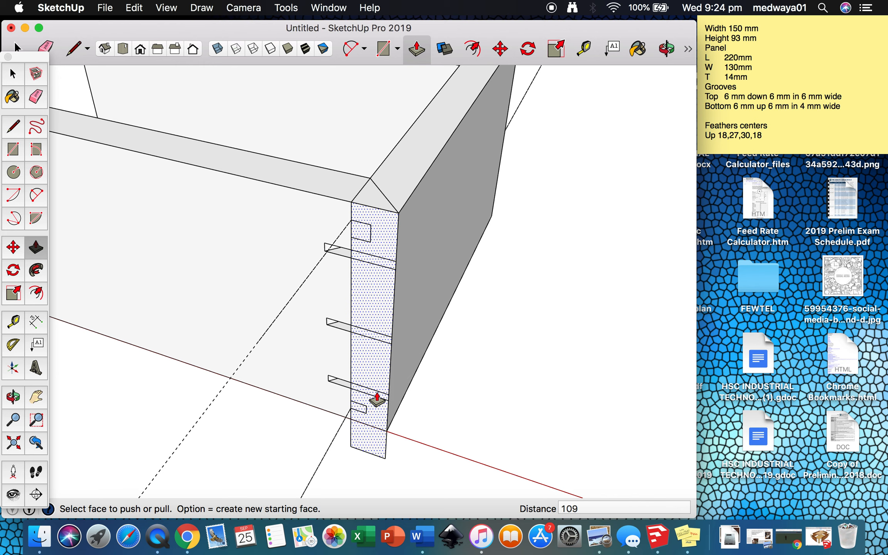
# - Extend the new cutting block about 4 mm above the box and about 3 mm beyond the short side's end face
pyautogui.click(374, 204)
pyautogui.click(376, 193)
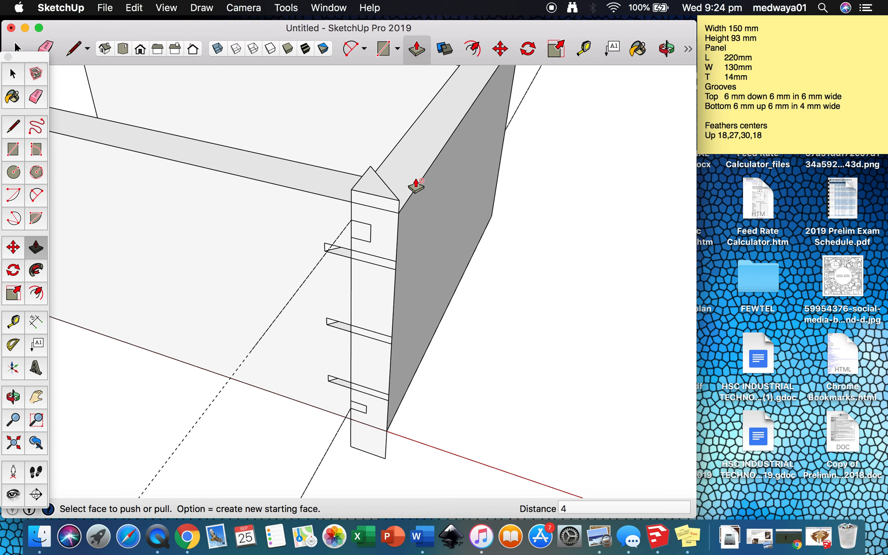
pyautogui.click(380, 243)
# - Push/Pull the block's inner side face about 5 mm past the short side's inner edge
pyautogui.press('o')
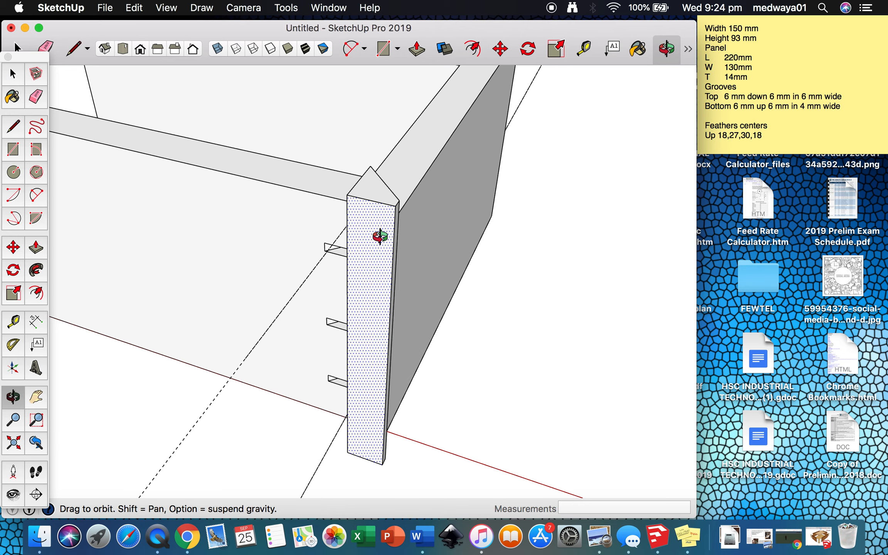
pyautogui.moveTo(317, 232); pyautogui.dragTo(531, 224)
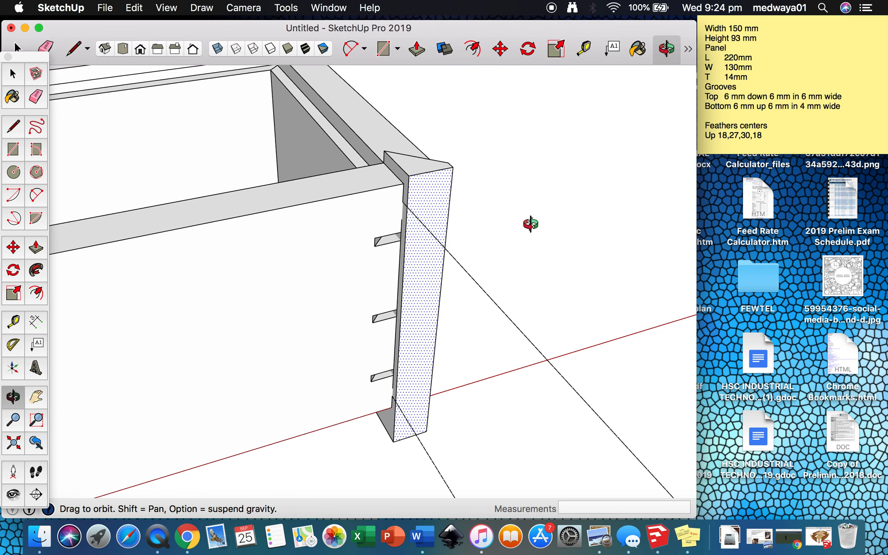
pyautogui.press('p')
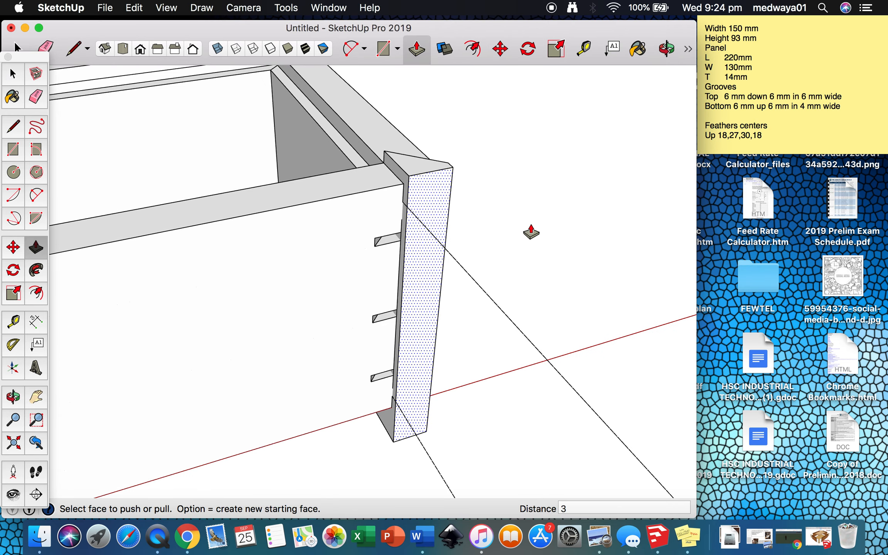
pyautogui.click(402, 185)
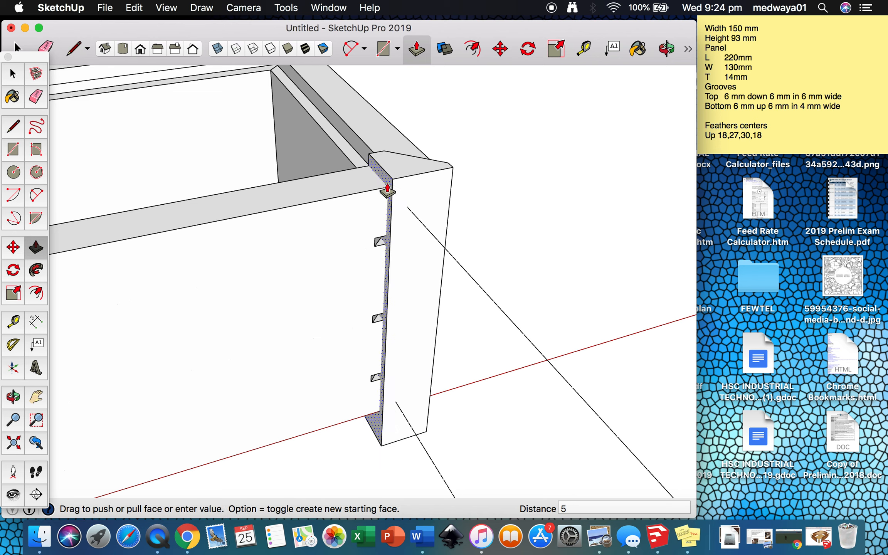
pyautogui.click(387, 189)
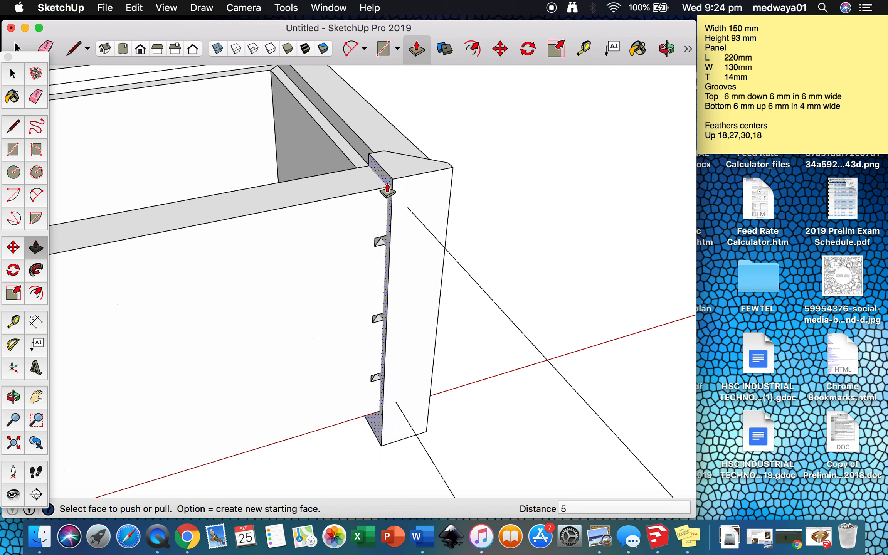
# - Select the whole mitre cutting block at the corner and make it a group
pyautogui.press('space')
pyautogui.tripleClick(437, 194)
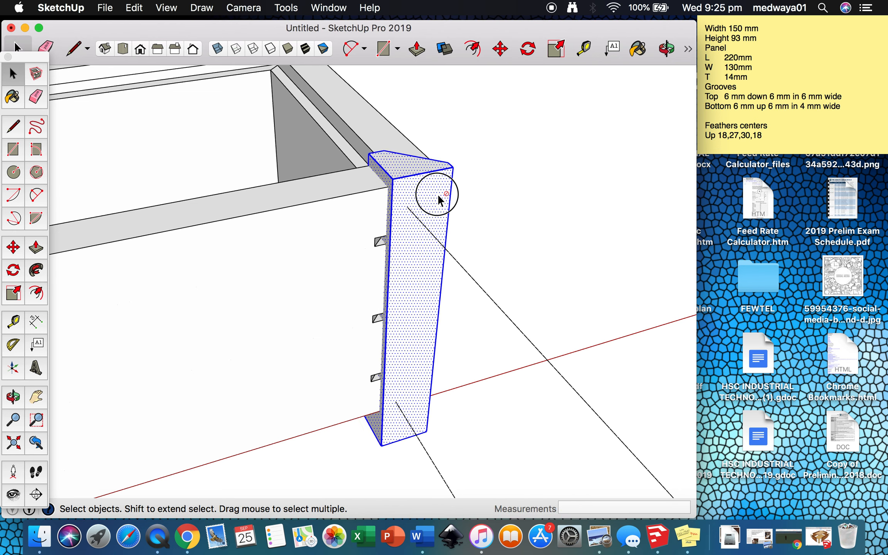
pyautogui.rightClick(436, 193)
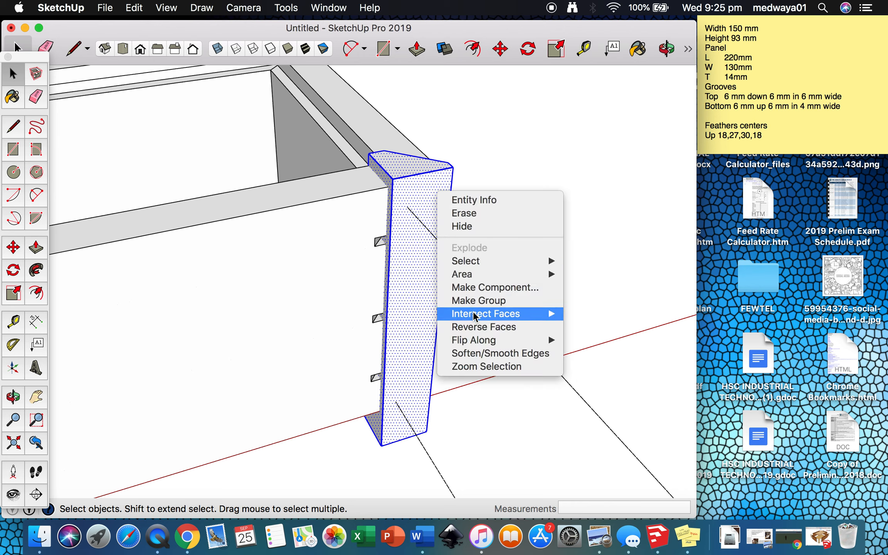
pyautogui.click(478, 301)
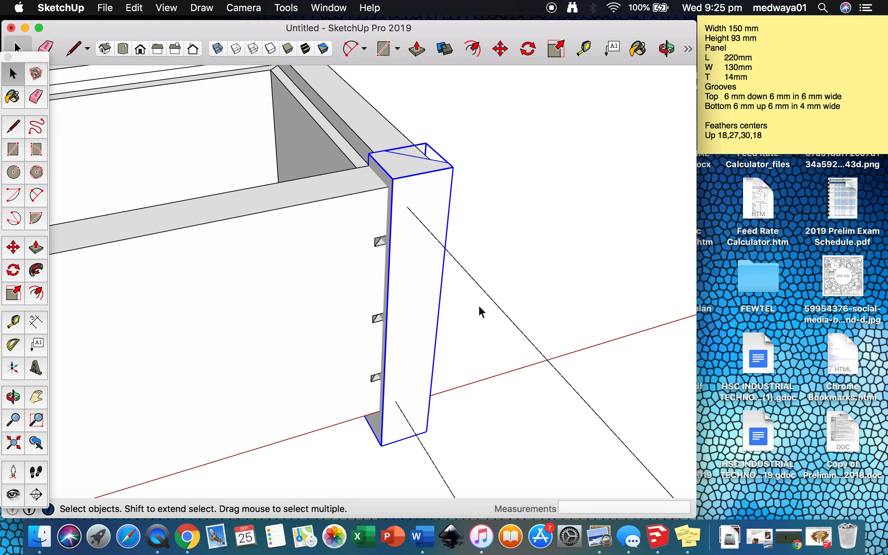
# - Trim the short side's end with the grouped cutting block and delete the block
pyautogui.click(445, 48)
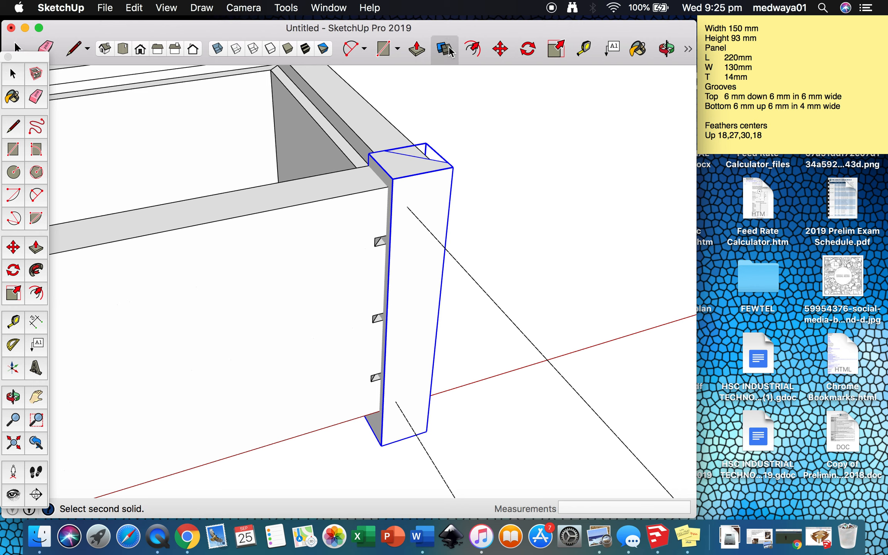
pyautogui.press('space')
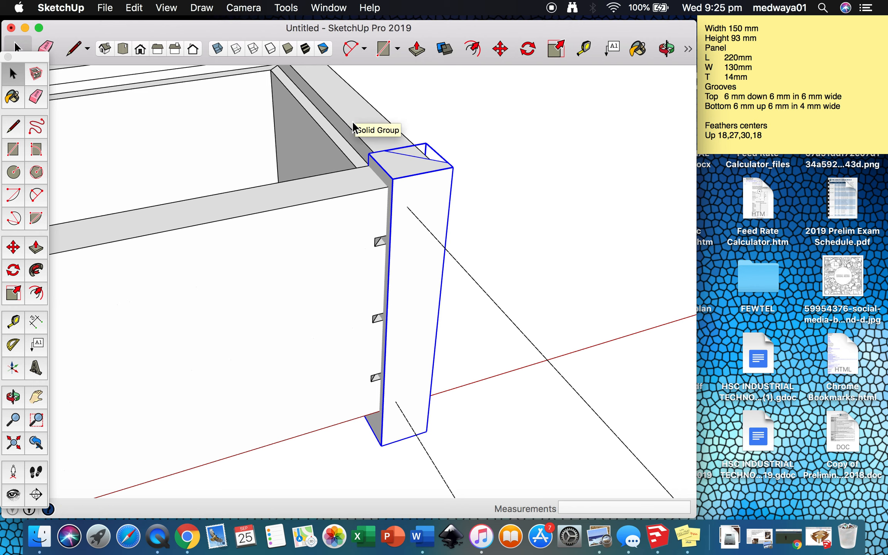
pyautogui.press('Delete')
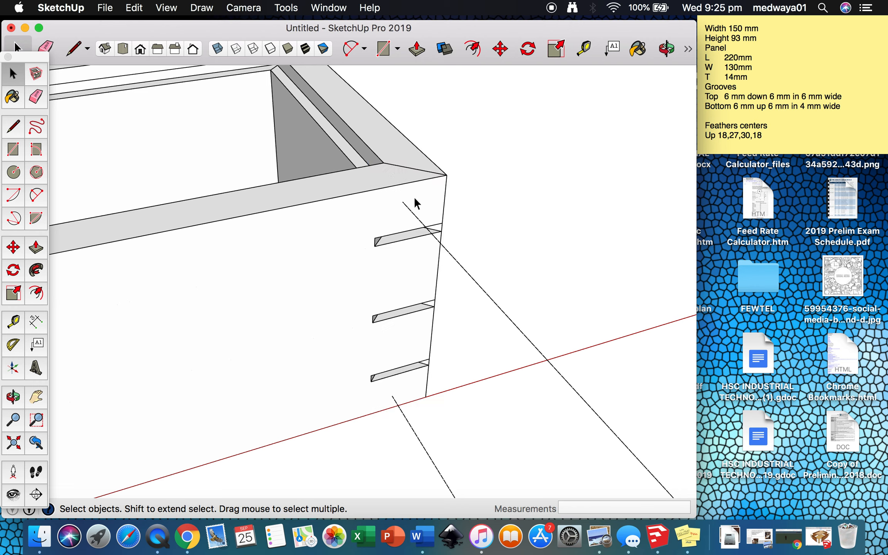
# - Open the mitred short side's group for editing and turn off Hide Rest of Model for component editing
pyautogui.press('o')
pyautogui.moveTo(514, 169); pyautogui.dragTo(541, 99)
pyautogui.press('space')
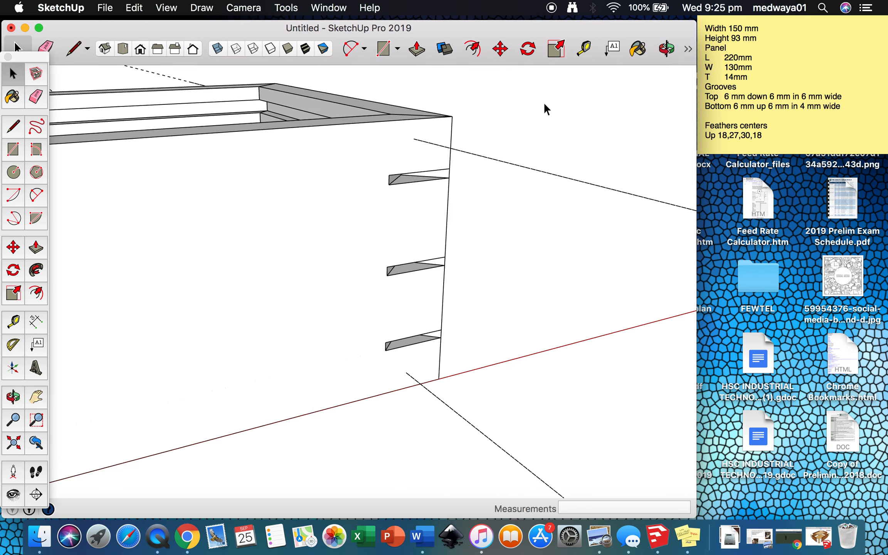
pyautogui.doubleClick(315, 102)
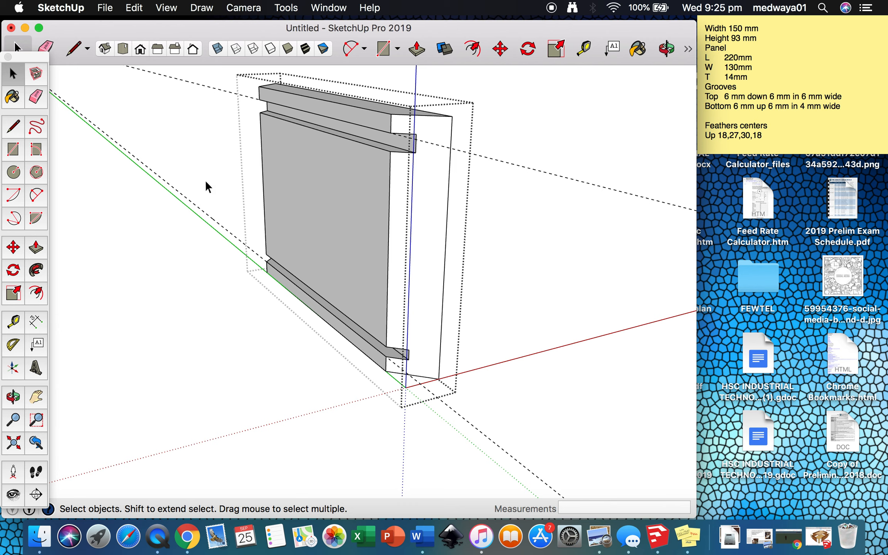
pyautogui.click(165, 8)
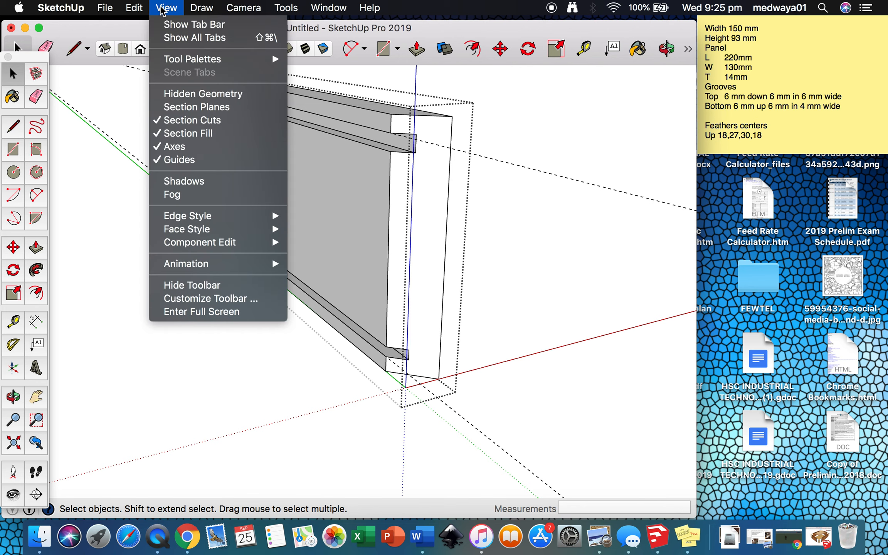
pyautogui.moveTo(266, 244)
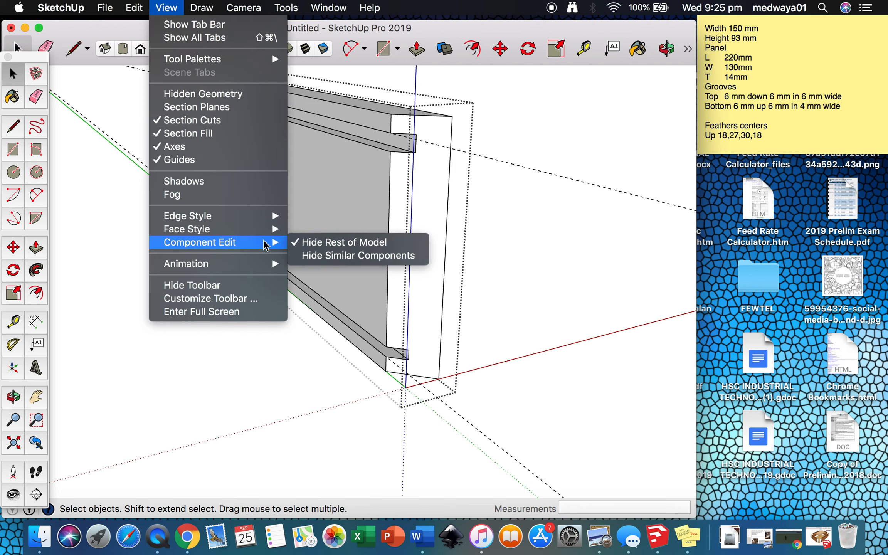
pyautogui.click(304, 242)
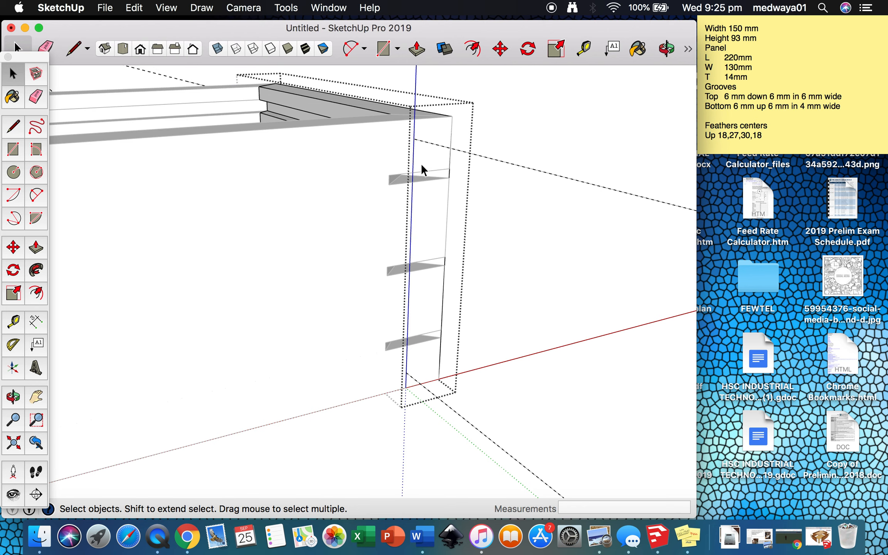
# - Draw a rectangle of about 16 by 3 mm on the short side's mitred face, matching the upper feather slot's opening
pyautogui.press('o')
pyautogui.moveTo(410, 182); pyautogui.dragTo(414, 129)
pyautogui.scroll(6, 414, 127)
pyautogui.scroll(2, 413, 128)
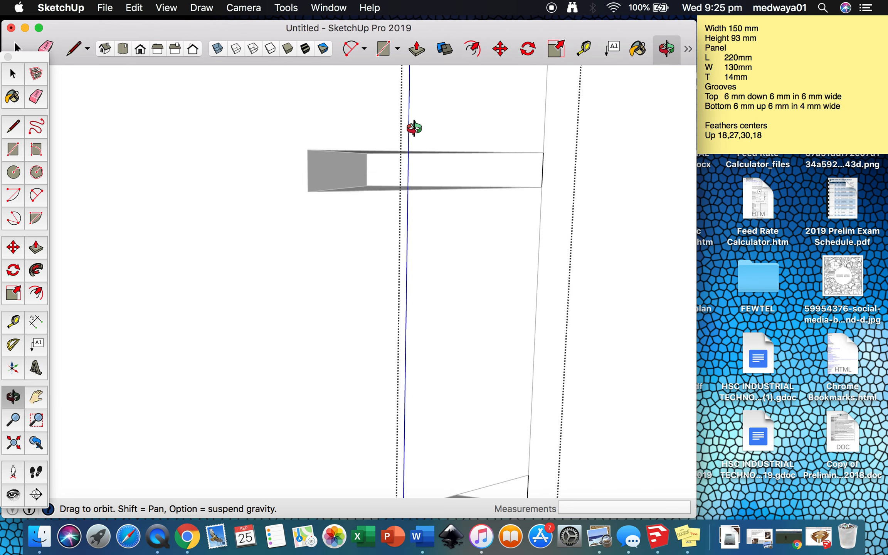
pyautogui.scroll(4, 414, 128)
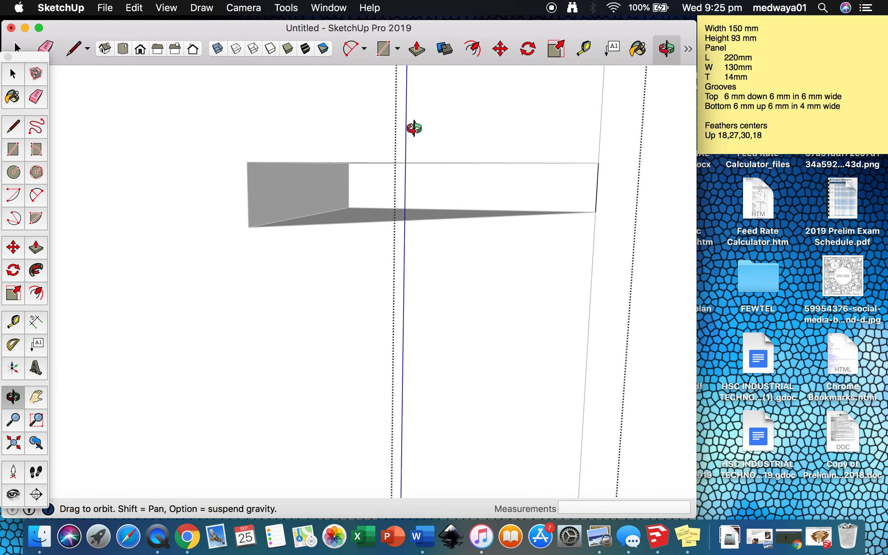
pyautogui.press('r')
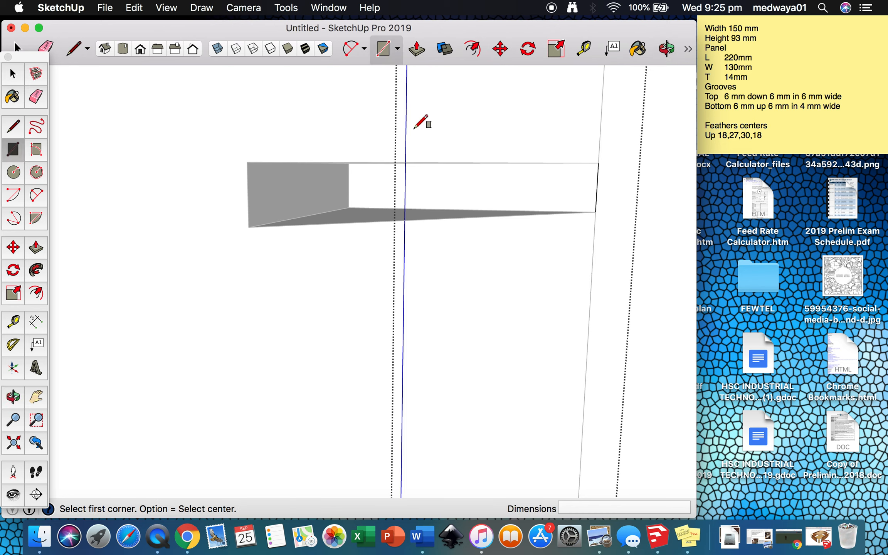
pyautogui.click(349, 207)
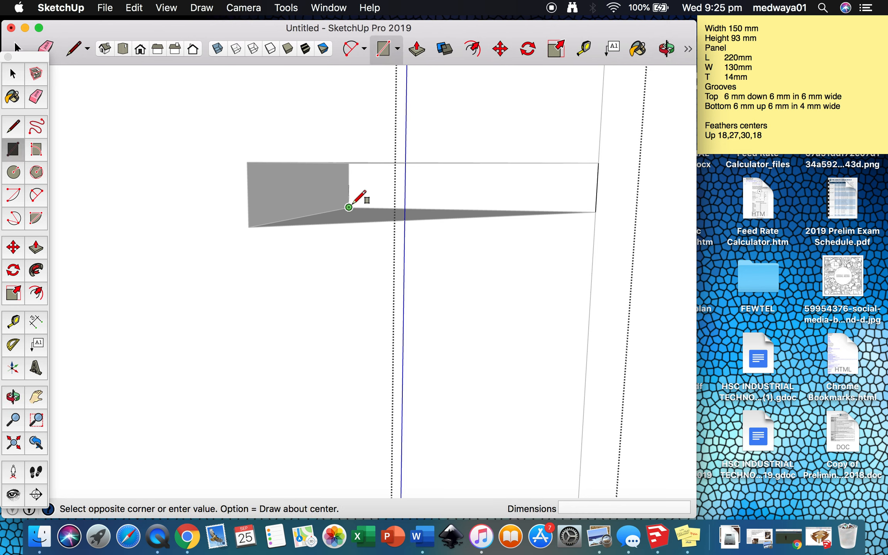
pyautogui.click(598, 166)
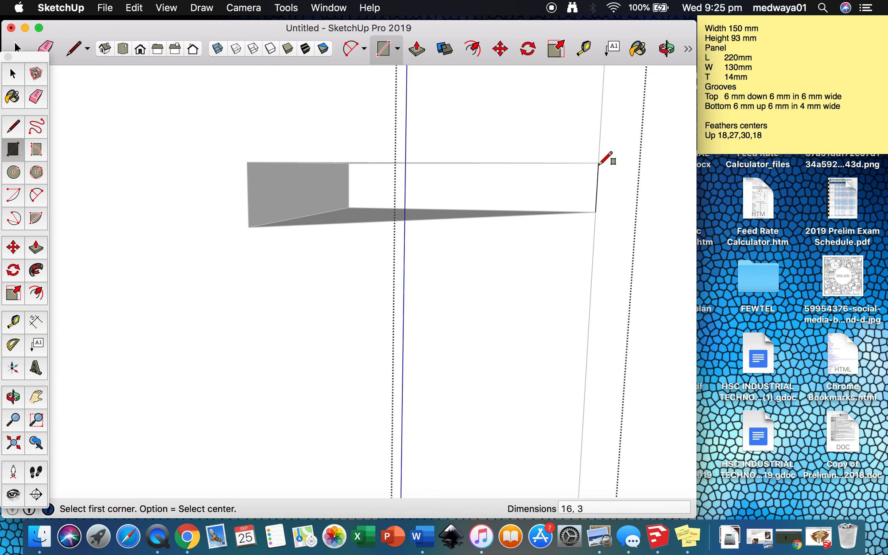
# - Draw a rectangle of about 16 by 3 mm on the same mitred face, matching the middle feather slot's opening
pyautogui.scroll(-5, 515, 184)
pyautogui.scroll(-5, 515, 184)
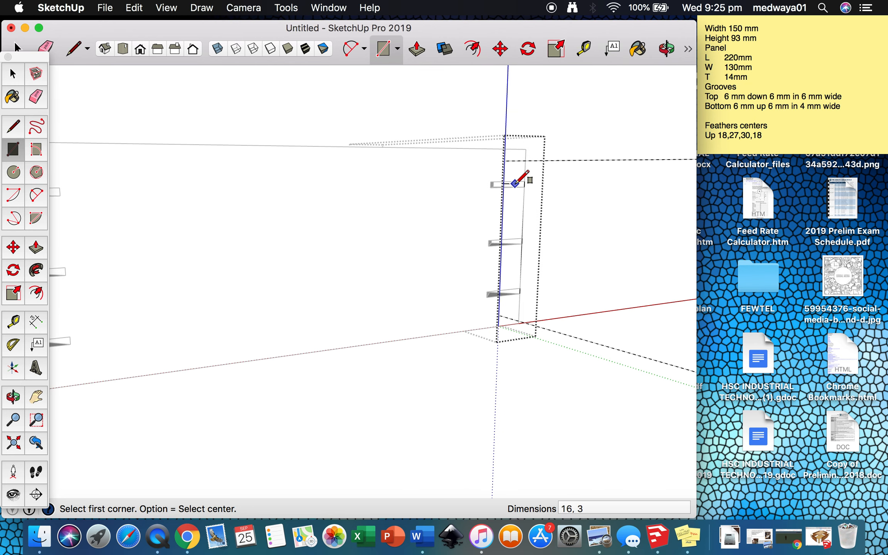
pyautogui.scroll(5, 502, 242)
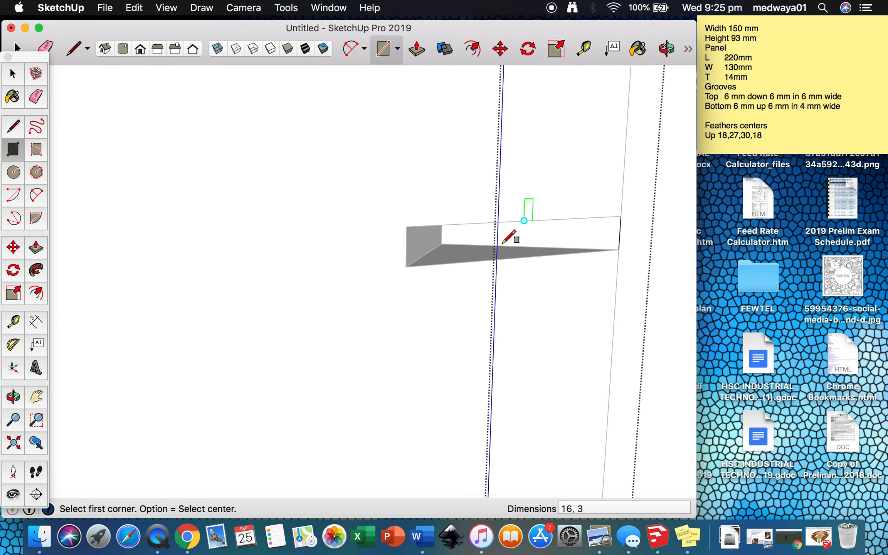
pyautogui.click(442, 243)
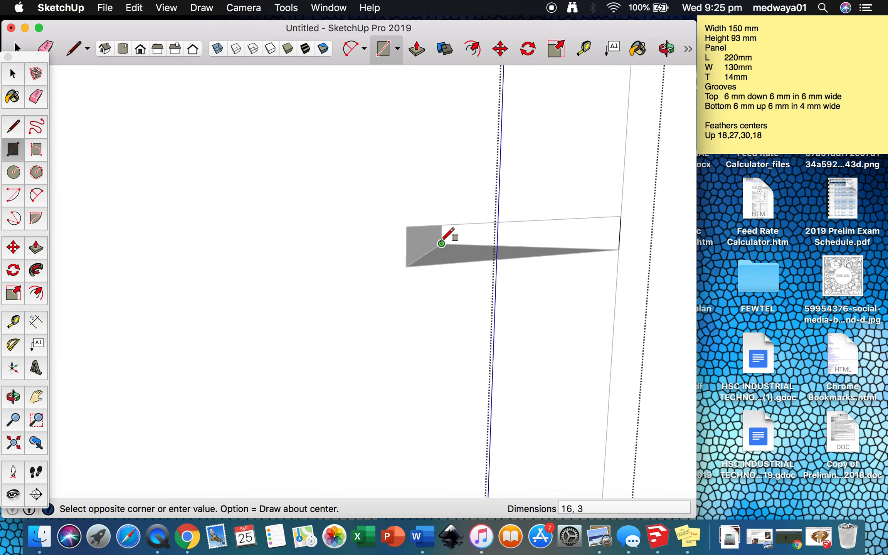
pyautogui.click(619, 216)
pyautogui.scroll(3, 380, 170)
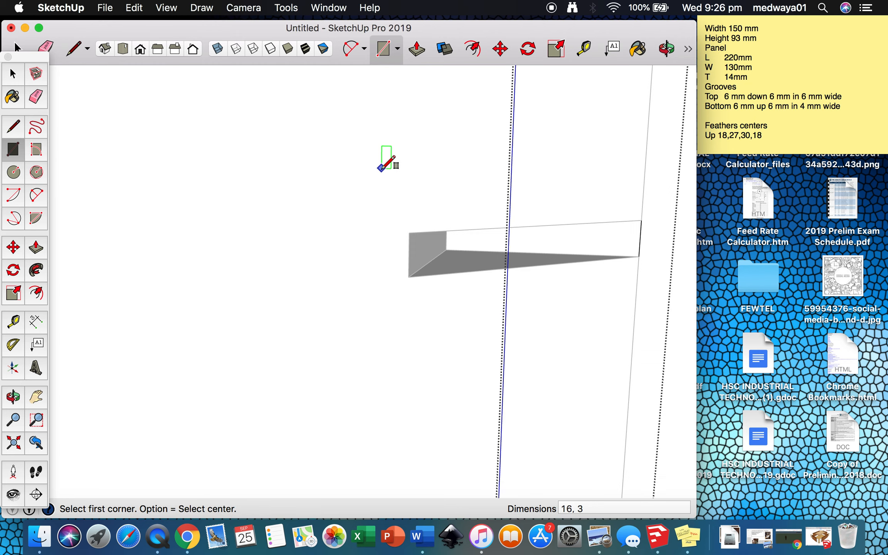
# - Draw a rectangle on the same mitred face between opposite corners of the lower feather slot's opening
pyautogui.scroll(-6, 379, 170)
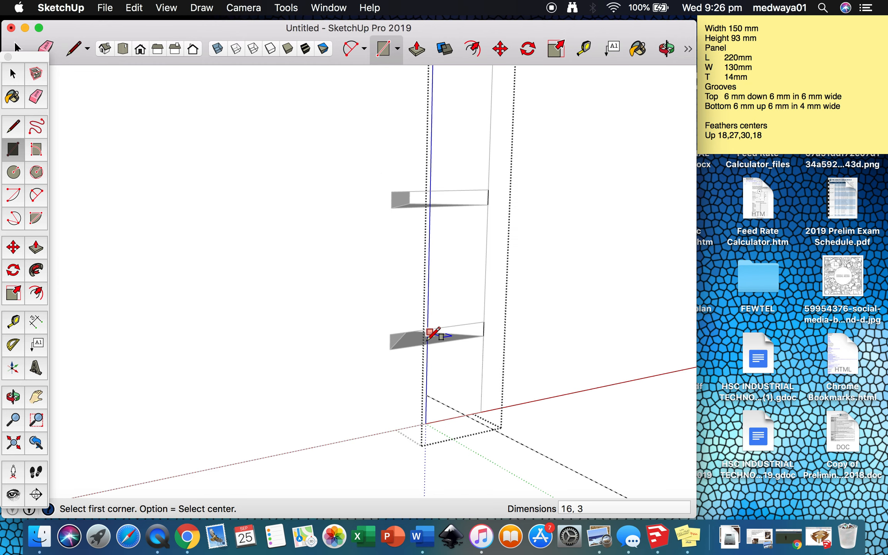
pyautogui.scroll(5, 427, 338)
pyautogui.scroll(2, 426, 339)
pyautogui.scroll(-1, 427, 339)
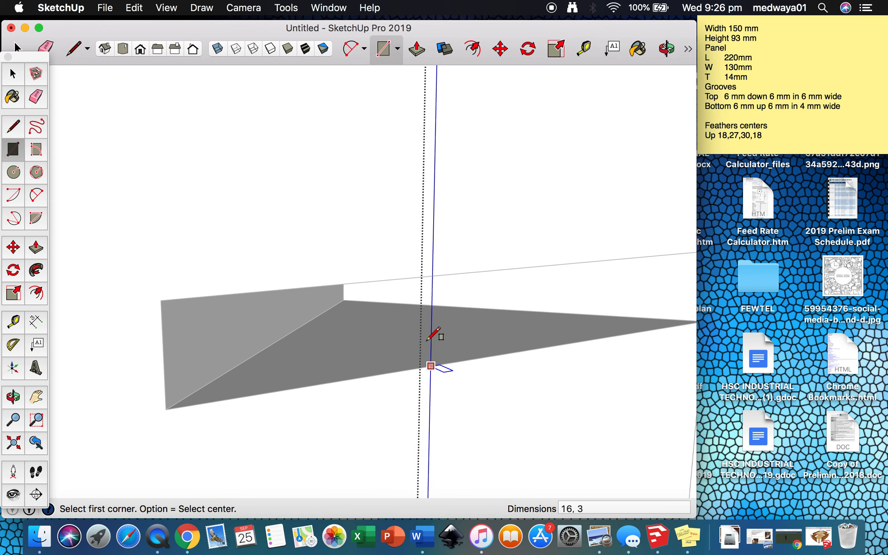
pyautogui.scroll(-2, 428, 340)
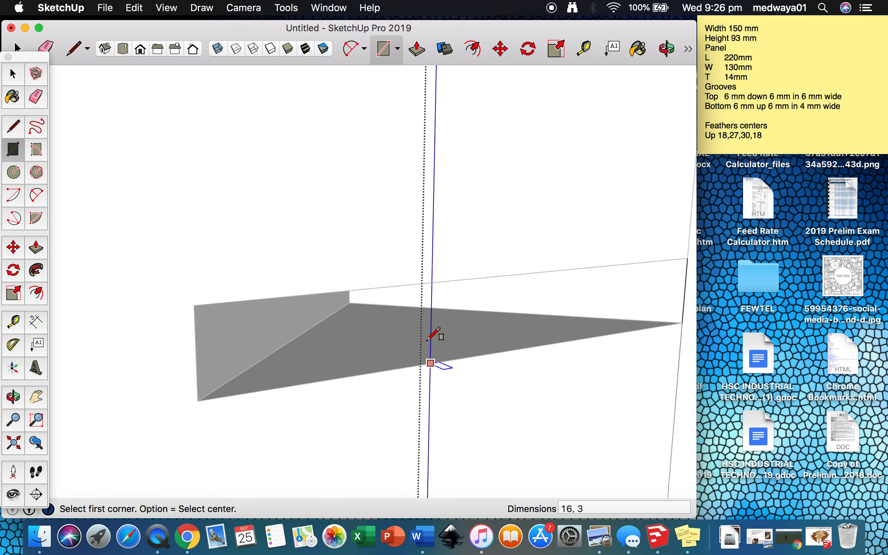
pyautogui.click(355, 306)
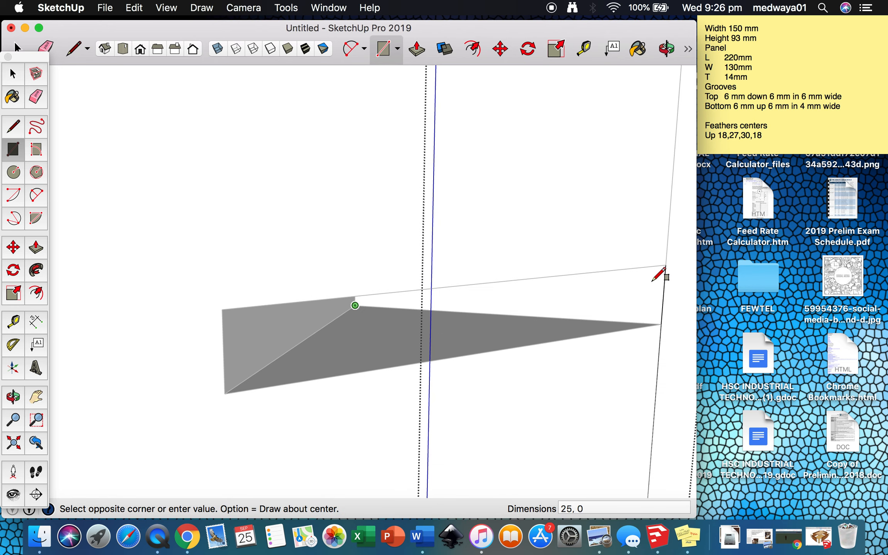
pyautogui.press('Escape')
# - Draw a rectangle of about 16 by 3 mm across the upper feather slot on the mitred face at the short side's other end
pyautogui.press('o')
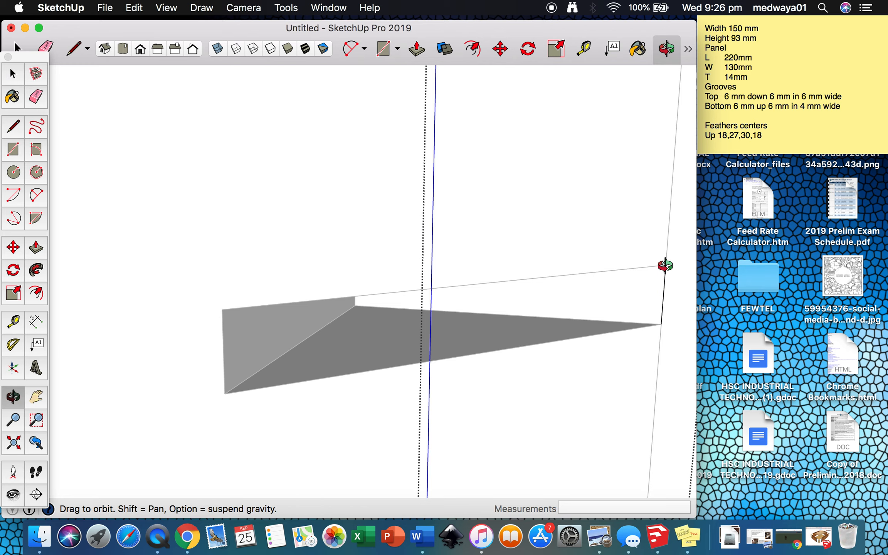
pyautogui.moveTo(399, 217); pyautogui.dragTo(391, 204)
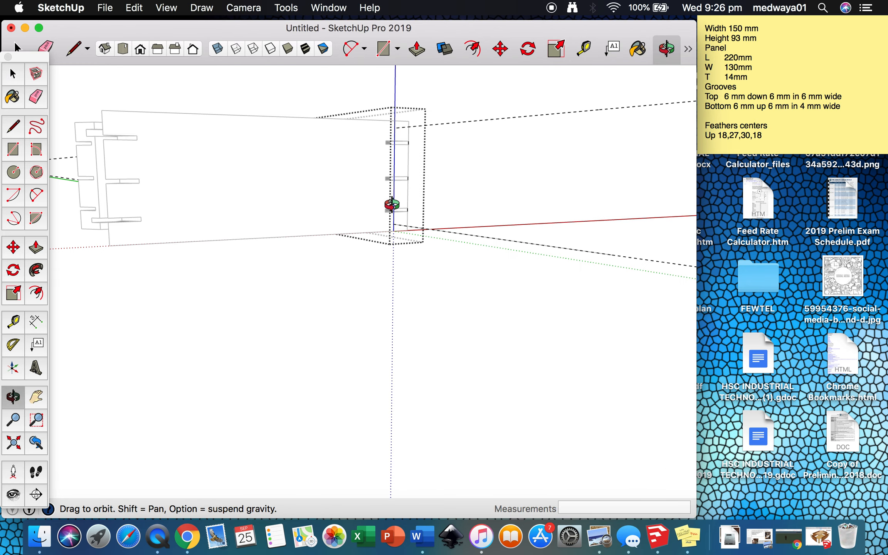
pyautogui.moveTo(220, 172); pyautogui.dragTo(254, 183)
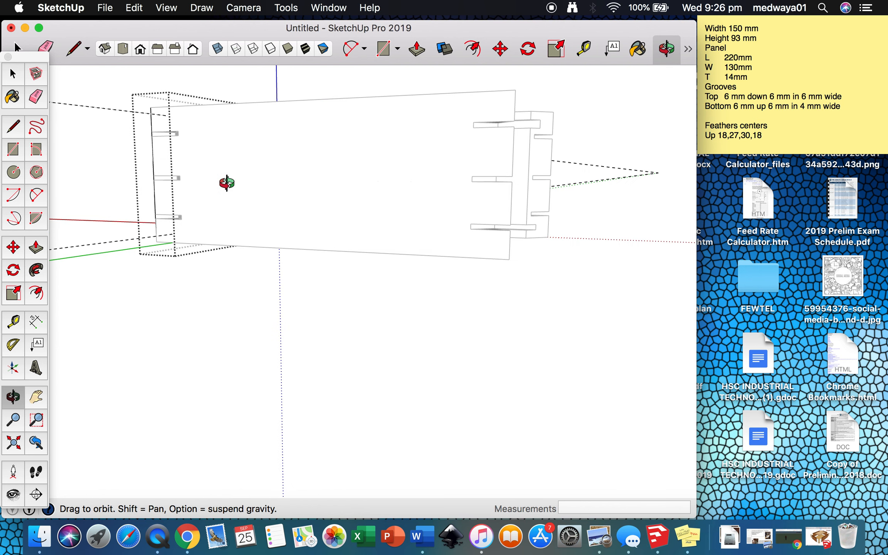
pyautogui.scroll(10, 155, 142)
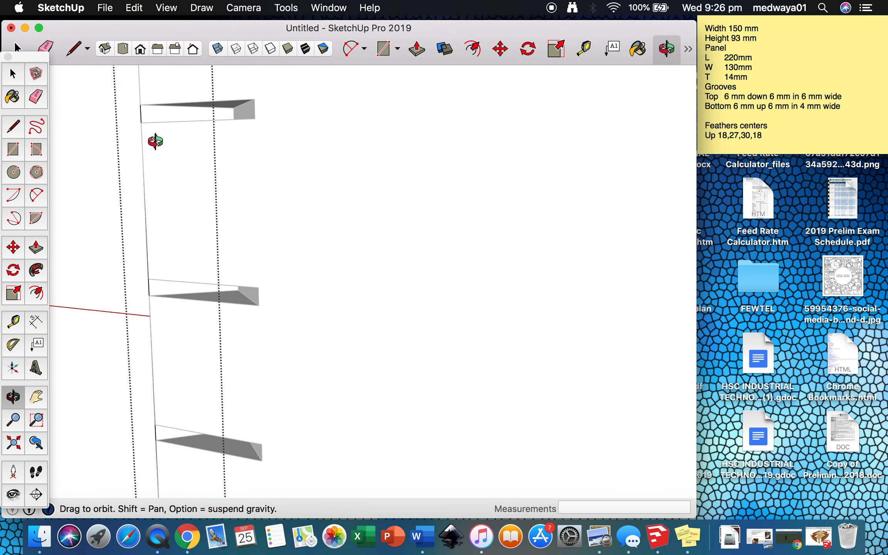
pyautogui.scroll(-3, 172, 94)
pyautogui.scroll(8, 172, 93)
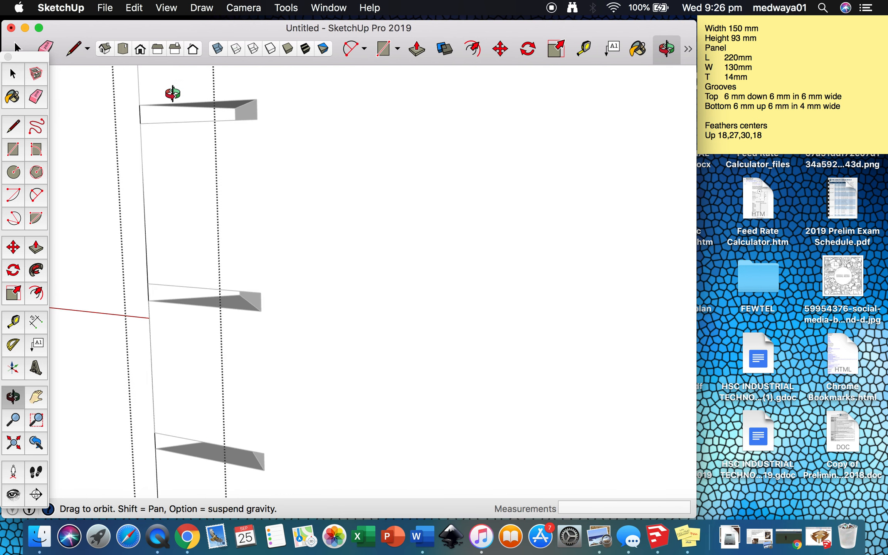
pyautogui.scroll(2, 172, 94)
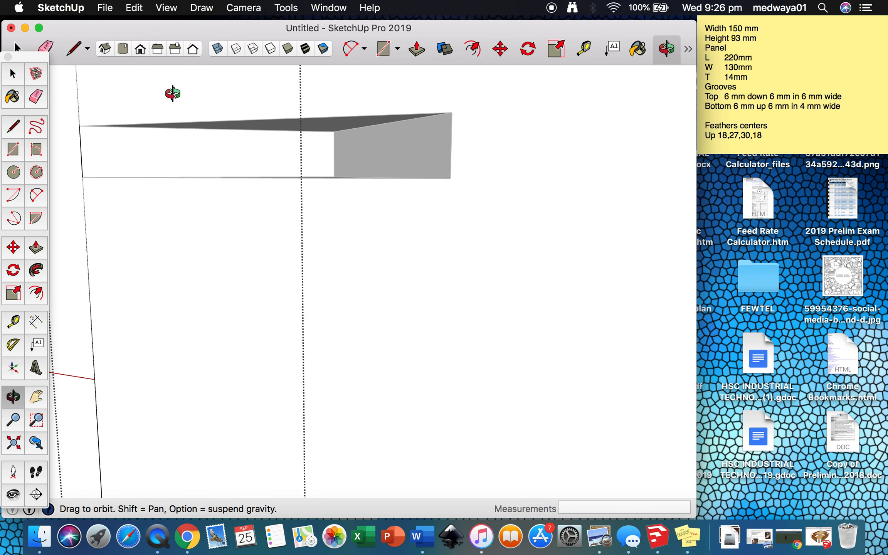
pyautogui.press('r')
pyautogui.click(334, 131)
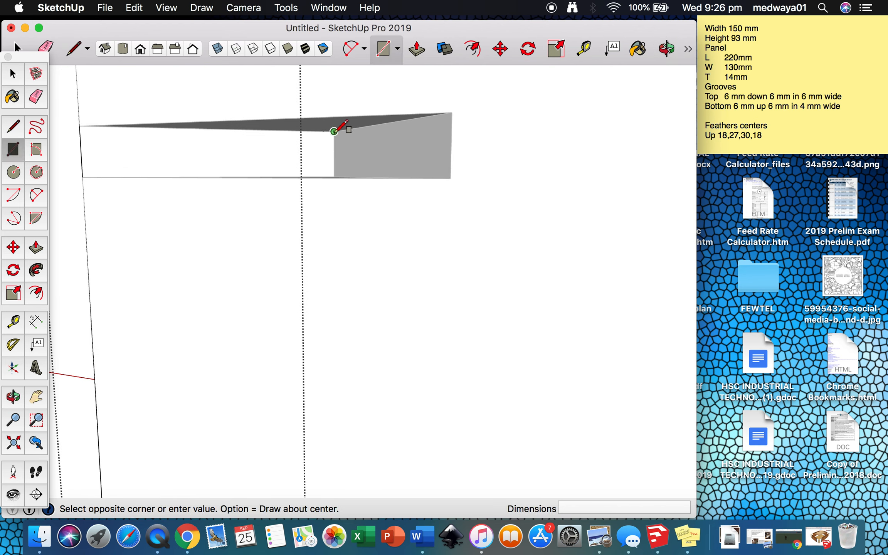
pyautogui.click(84, 176)
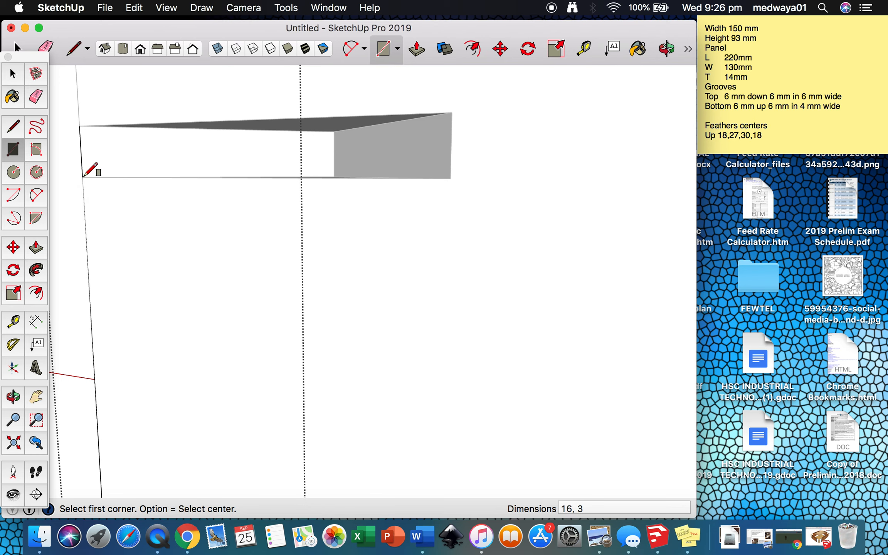
# - Draw a rectangle of about 16 by 3 mm across the middle feather slot on the same mitred face
pyautogui.scroll(2, 91, 170)
pyautogui.scroll(-6, 91, 170)
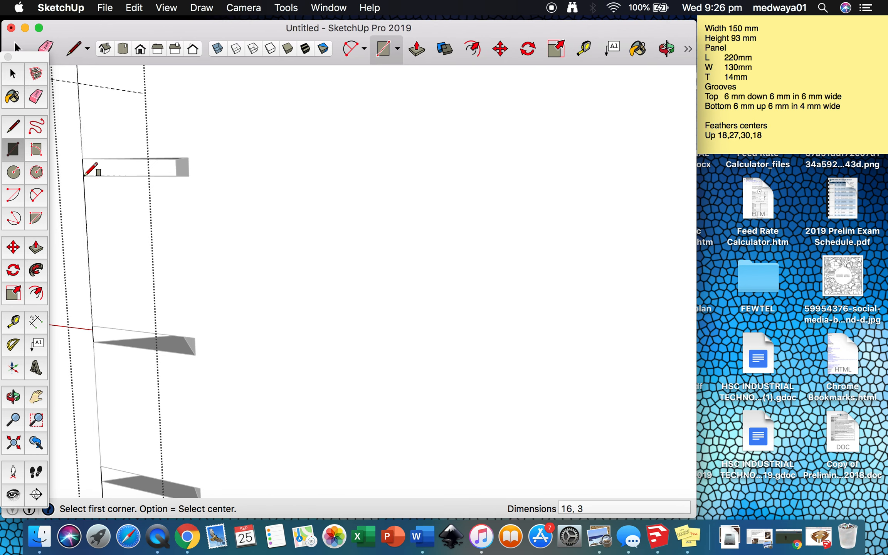
pyautogui.scroll(5, 117, 337)
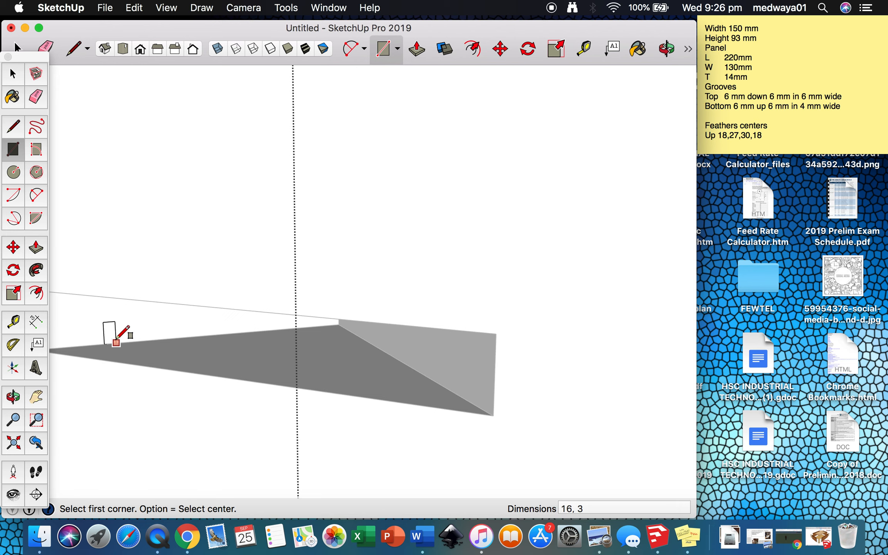
pyautogui.scroll(2, 117, 341)
pyautogui.scroll(-6, 116, 343)
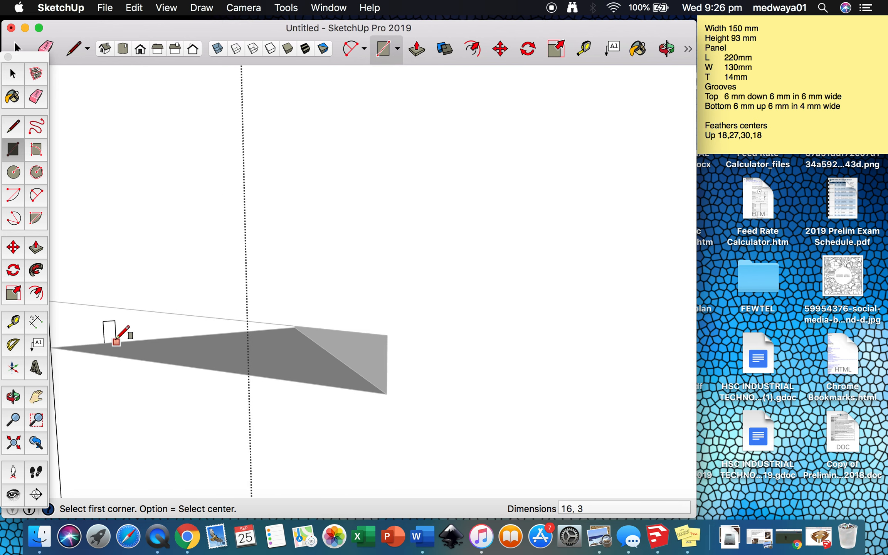
pyautogui.press('h')
pyautogui.moveTo(116, 341); pyautogui.dragTo(333, 285)
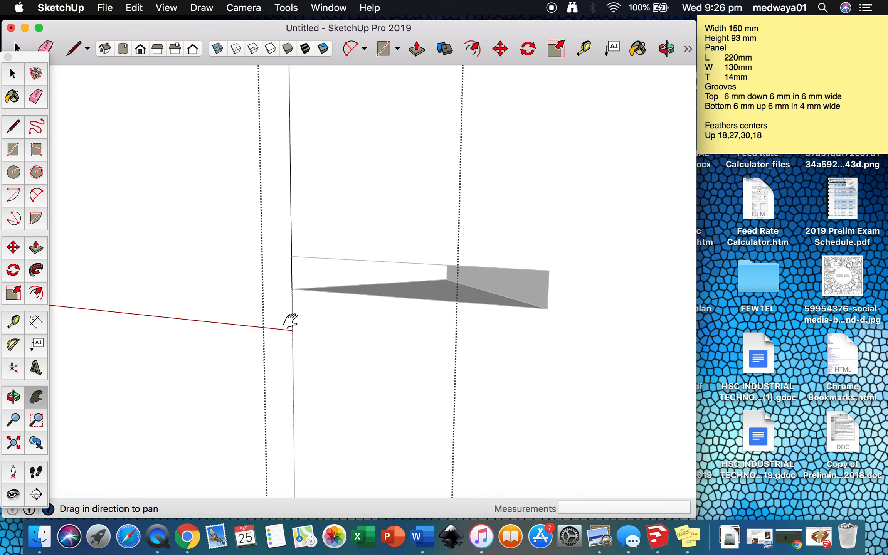
pyautogui.moveTo(374, 323); pyautogui.dragTo(369, 322)
pyautogui.moveTo(284, 324); pyautogui.dragTo(267, 351)
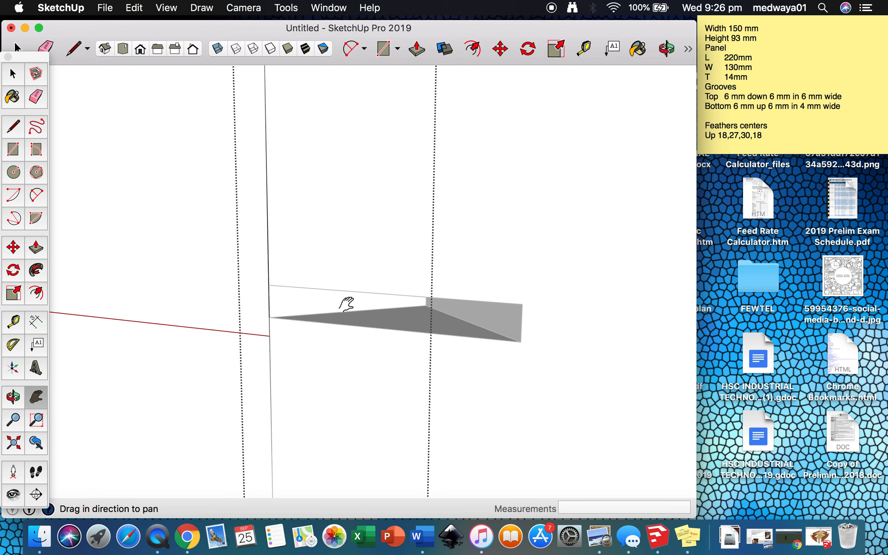
pyautogui.press('r')
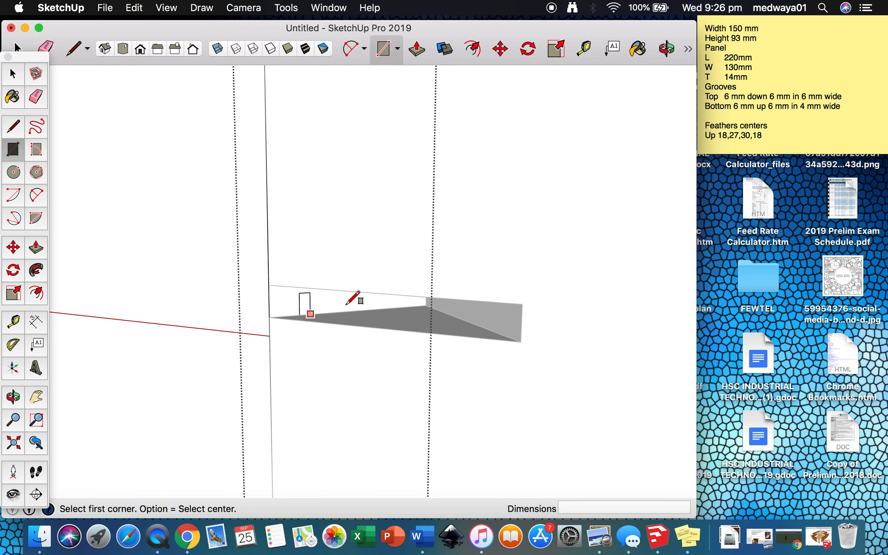
pyautogui.click(425, 305)
pyautogui.click(269, 286)
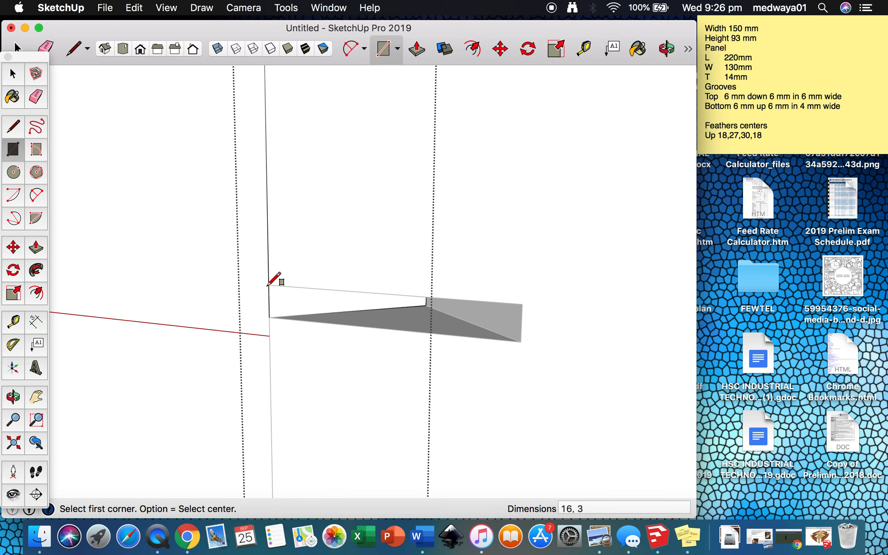
# - Draw a rectangle of about 16 by 3 mm across the lower feather slot on the same mitred face
pyautogui.scroll(3, 334, 220)
pyautogui.scroll(-4, 333, 221)
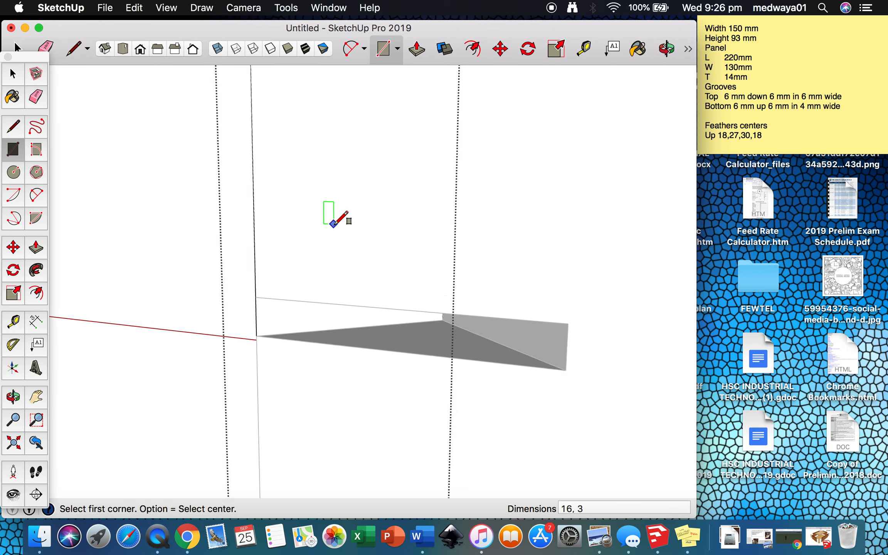
pyautogui.scroll(-3, 333, 224)
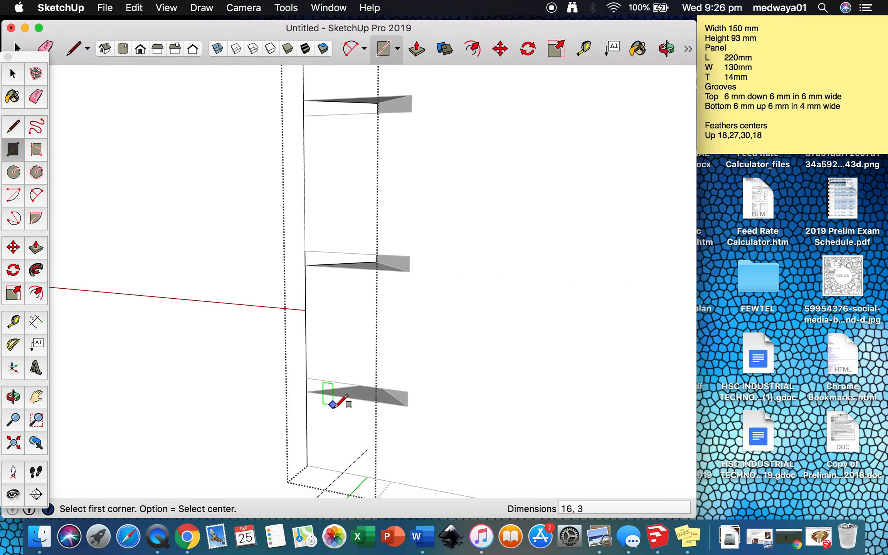
pyautogui.scroll(5, 335, 404)
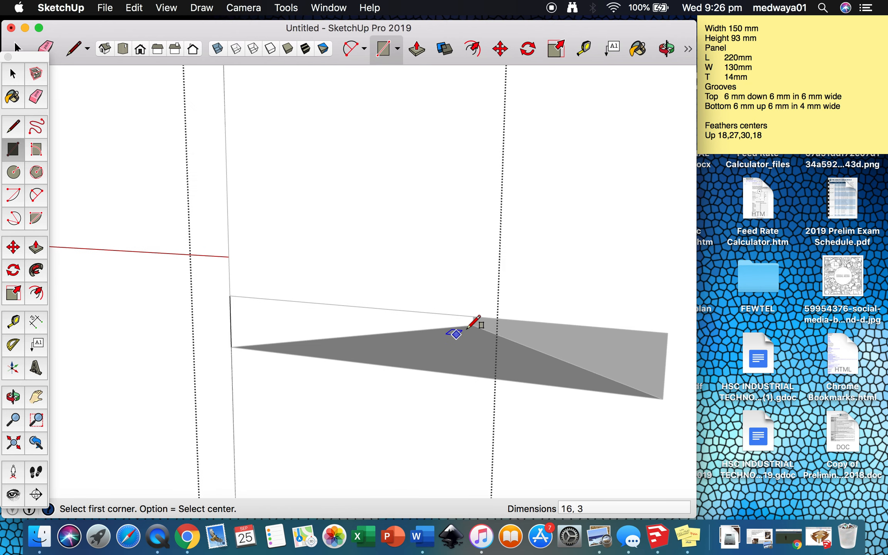
pyautogui.click(473, 325)
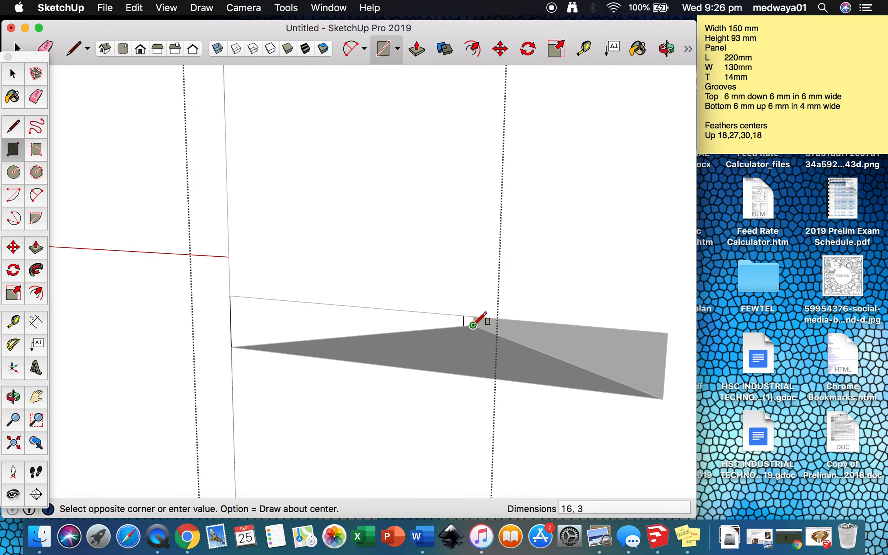
pyautogui.click(230, 295)
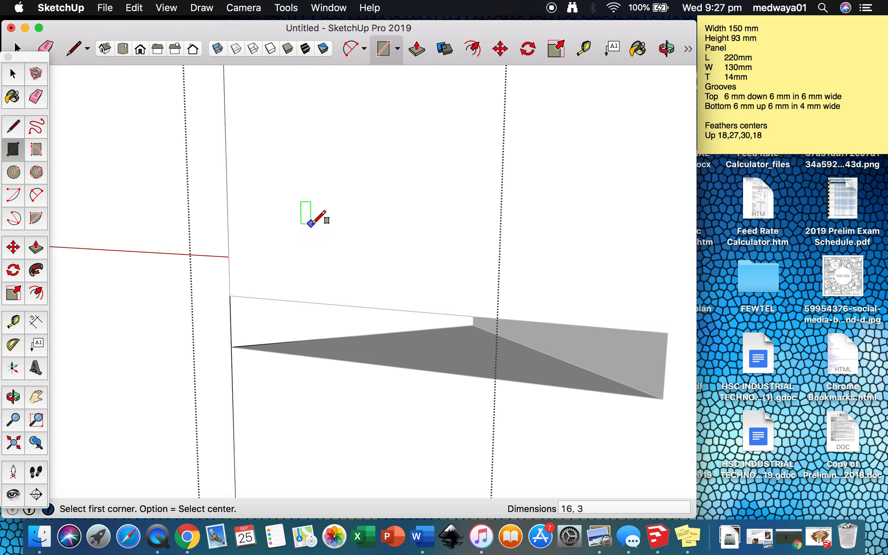
pyautogui.press('space')
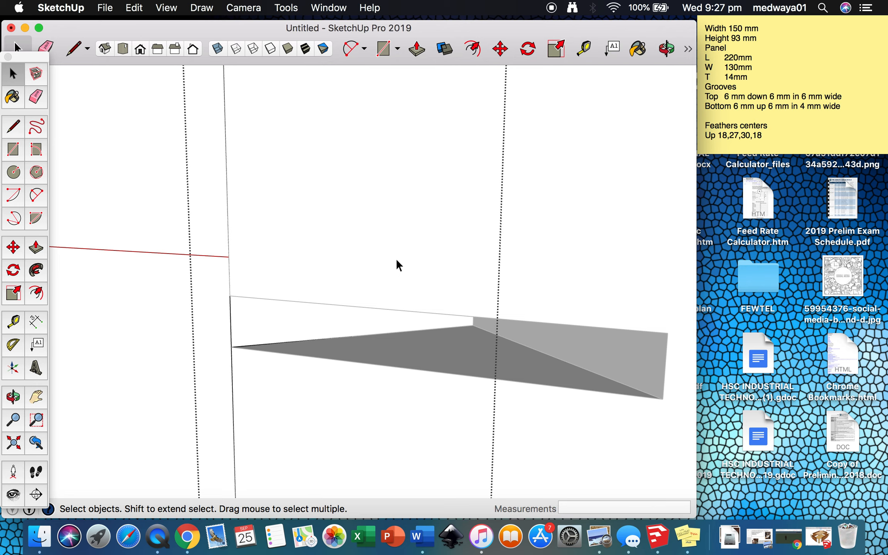
# - Hide the rest of the model so only the short side being edited is displayed
pyautogui.press('o')
pyautogui.moveTo(362, 167); pyautogui.dragTo(216, 219)
pyautogui.scroll(-10, 216, 219)
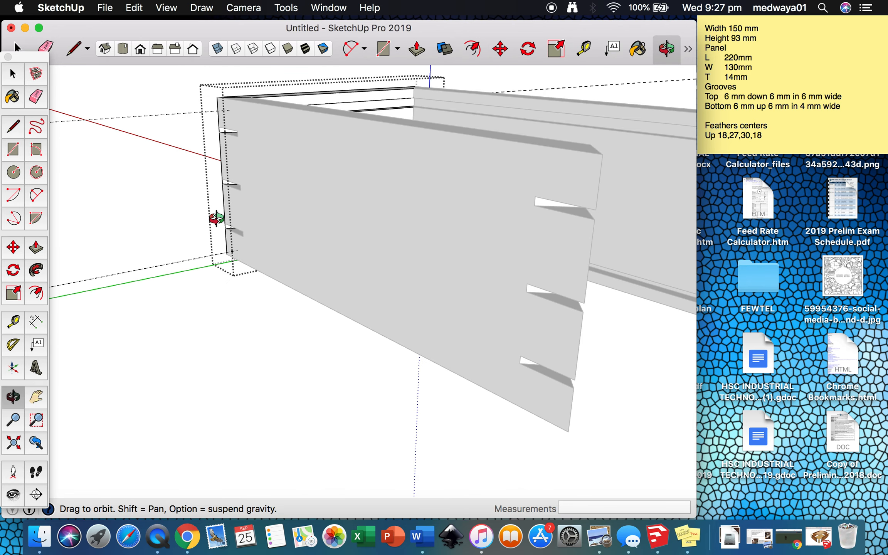
pyautogui.click(170, 8)
pyautogui.moveTo(199, 243)
pyautogui.click(318, 243)
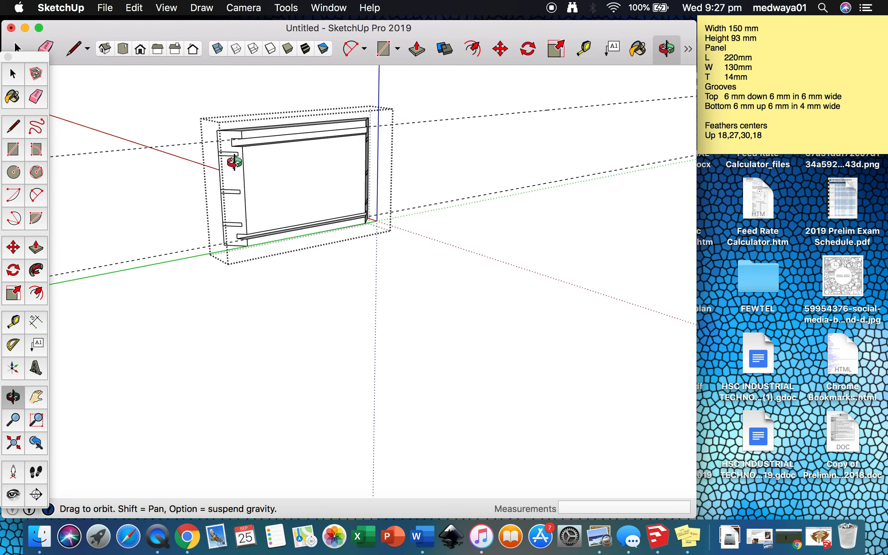
pyautogui.scroll(6, 235, 161)
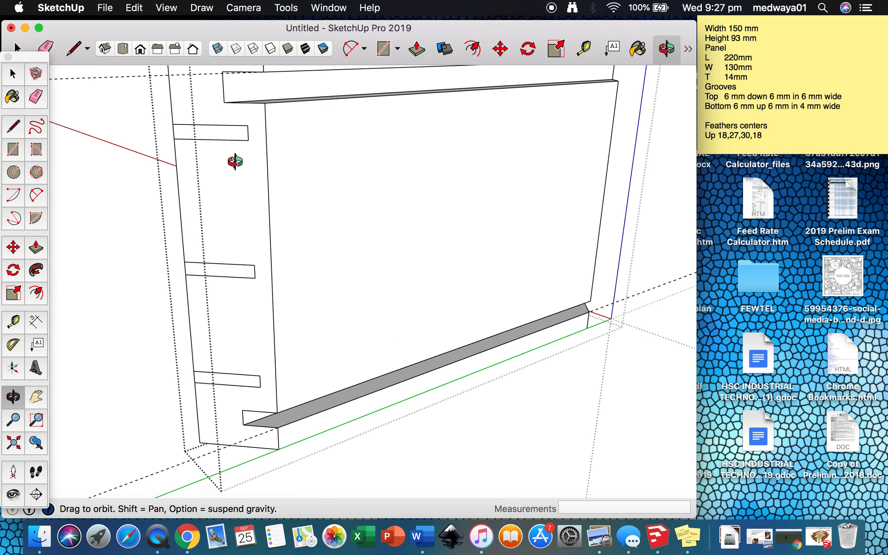
pyautogui.scroll(-2, 235, 161)
pyautogui.press('p')
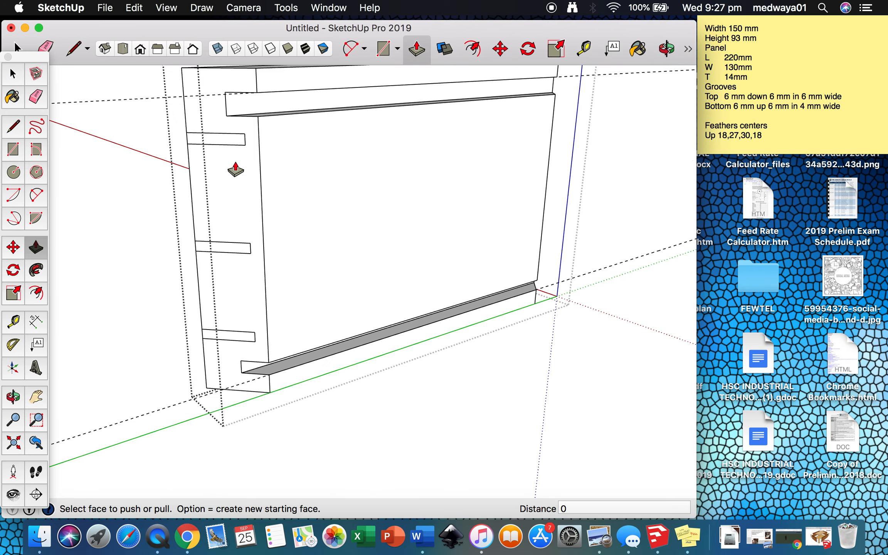
pyautogui.click(211, 142)
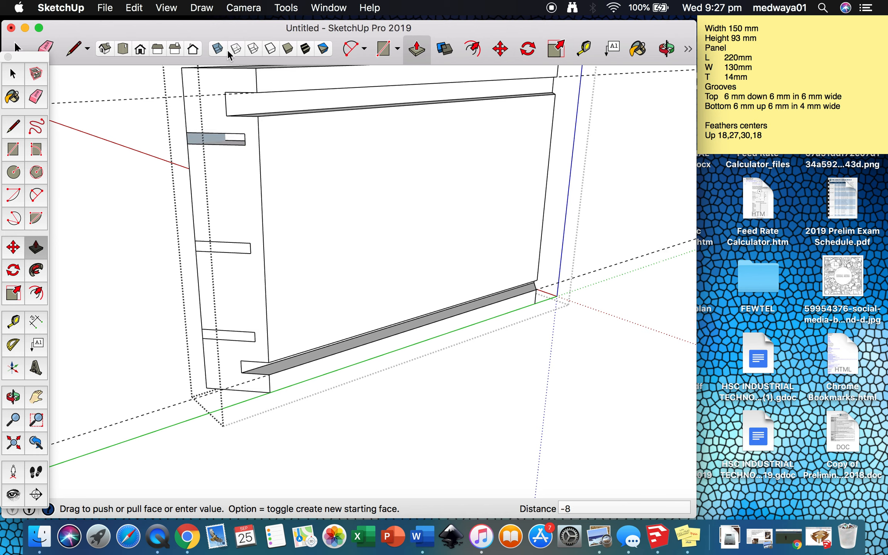
pyautogui.click(199, 181)
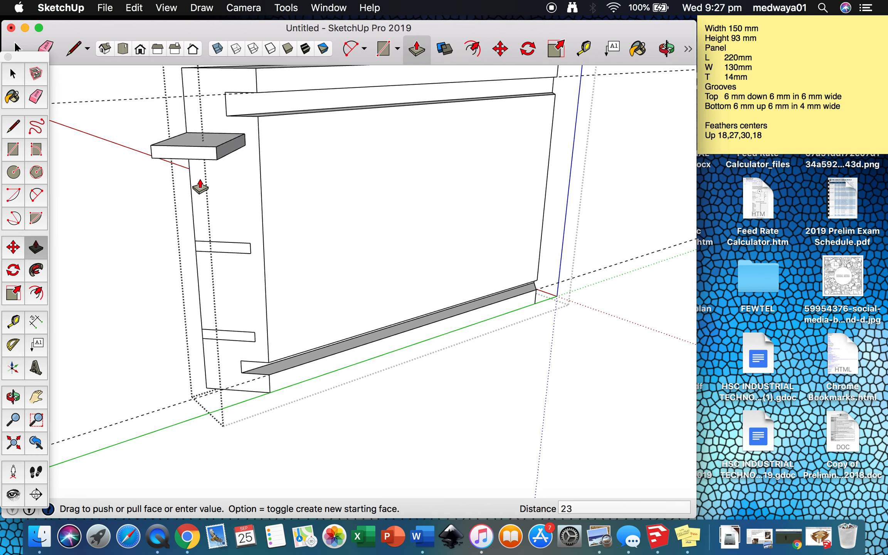
# - Push the three slot rectangles on this mitred end through the short side and past its outer face, the upper one about 21 mm
pyautogui.press('o')
pyautogui.moveTo(198, 178); pyautogui.dragTo(547, 198)
pyautogui.press('p')
pyautogui.click(509, 168)
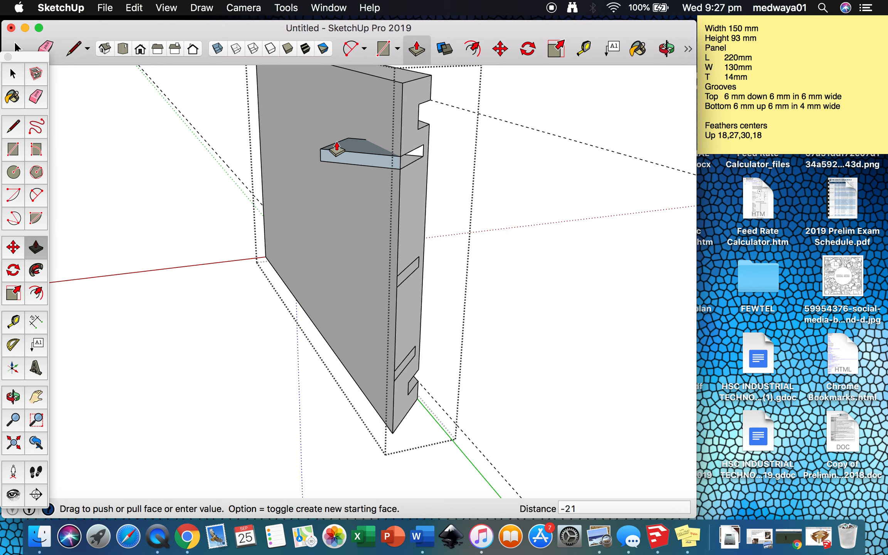
pyautogui.click(336, 150)
pyautogui.click(411, 274)
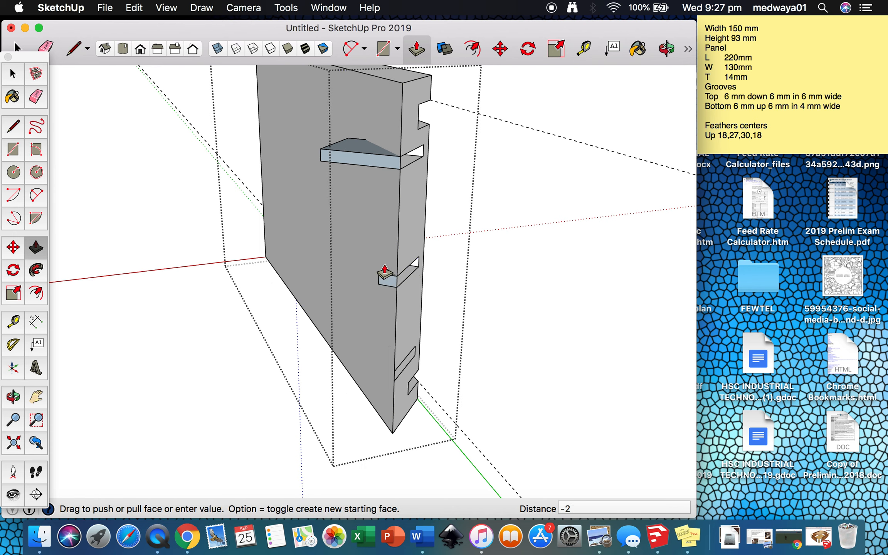
pyautogui.click(335, 252)
pyautogui.click(411, 363)
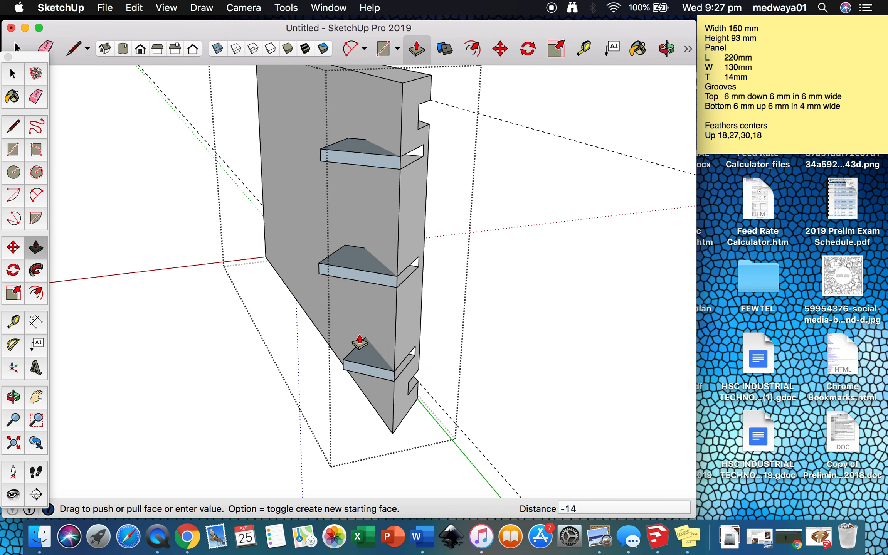
pyautogui.click(345, 334)
# - Push the three slot rectangles on the opposite mitred end through and past the outer face, the lower one about 21 mm
pyautogui.press('o')
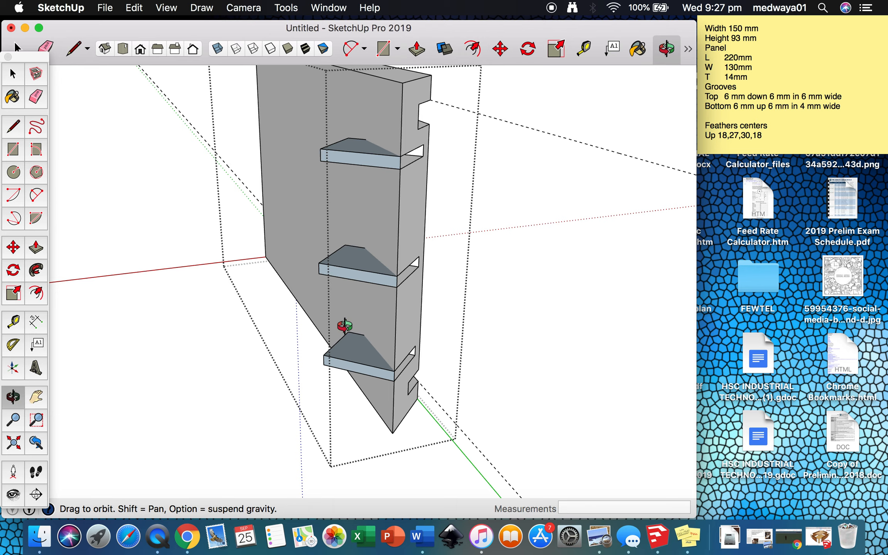
pyautogui.moveTo(271, 254); pyautogui.dragTo(460, 231)
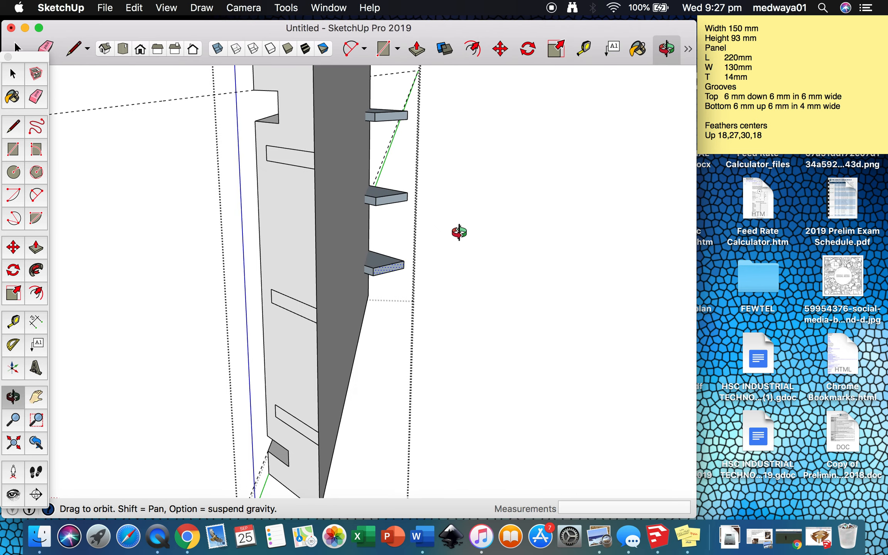
pyautogui.press('p')
pyautogui.click(306, 170)
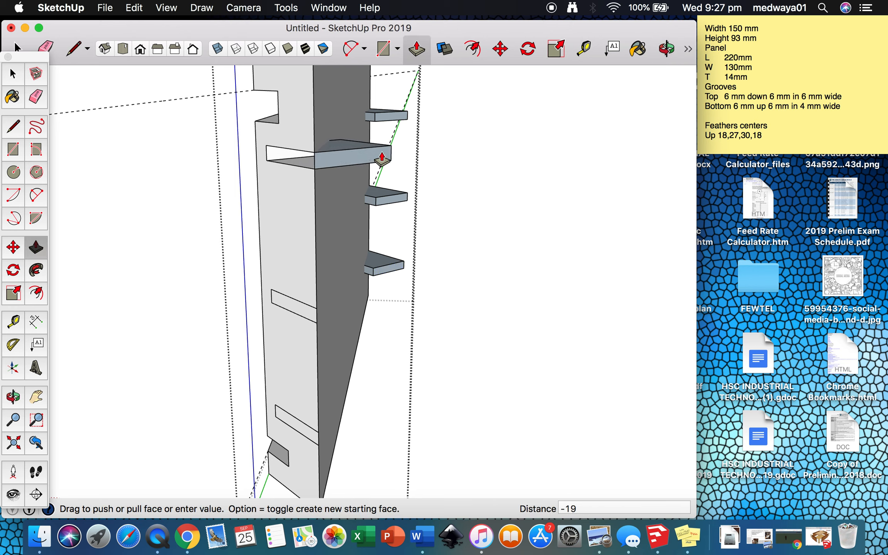
pyautogui.click(389, 158)
pyautogui.click(287, 311)
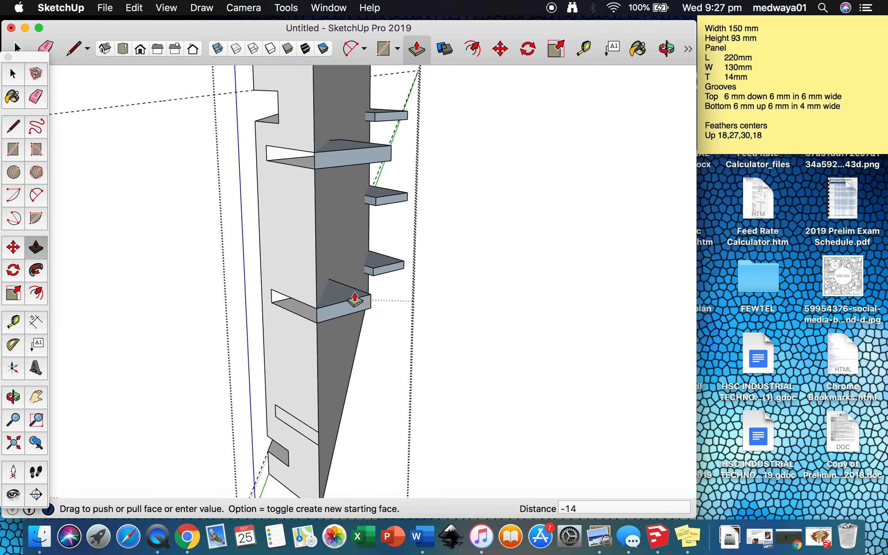
pyautogui.click(369, 292)
pyautogui.click(306, 439)
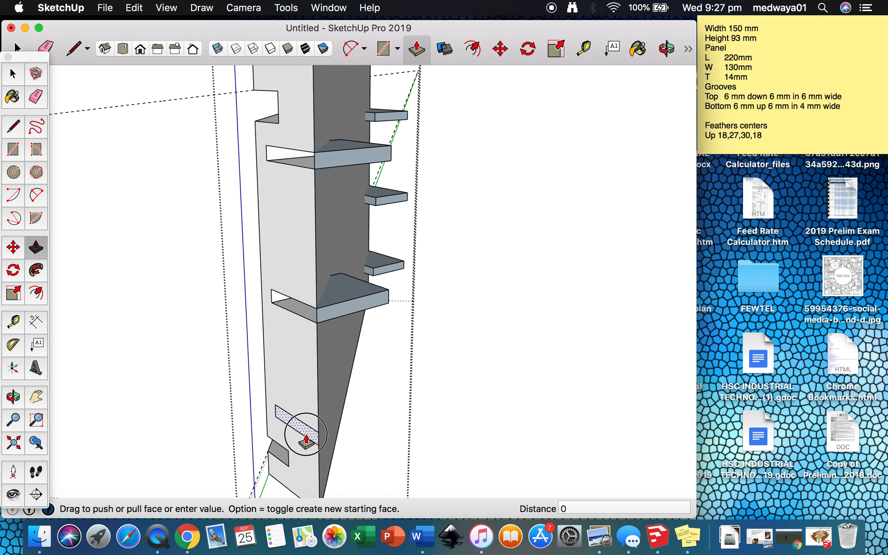
pyautogui.click(378, 404)
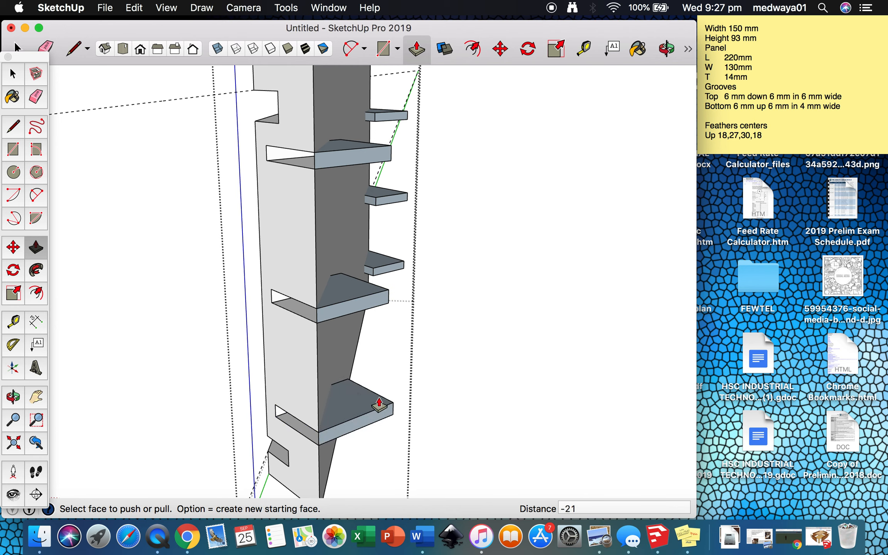
pyautogui.press('space')
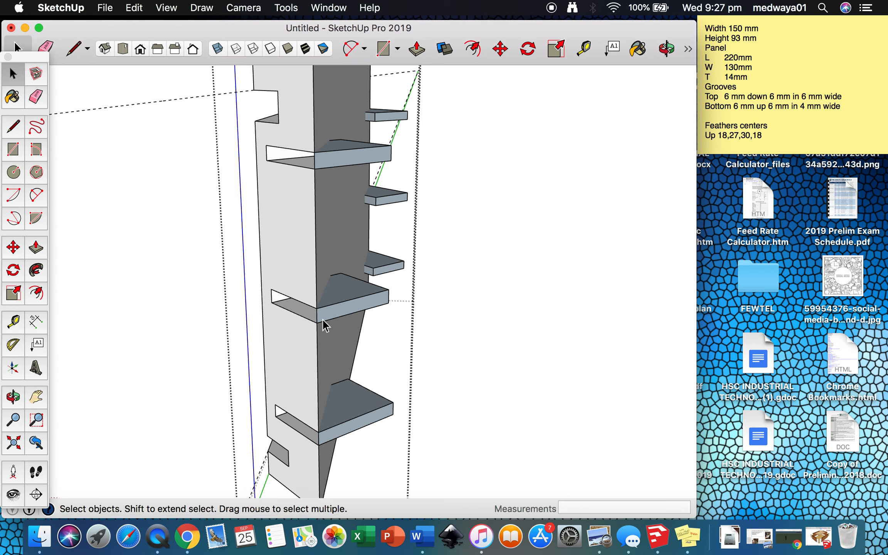
# - Draw lines of about 23 mm where the tops of this end's three protruding slot blocks meet the short side's outer face
pyautogui.press('l')
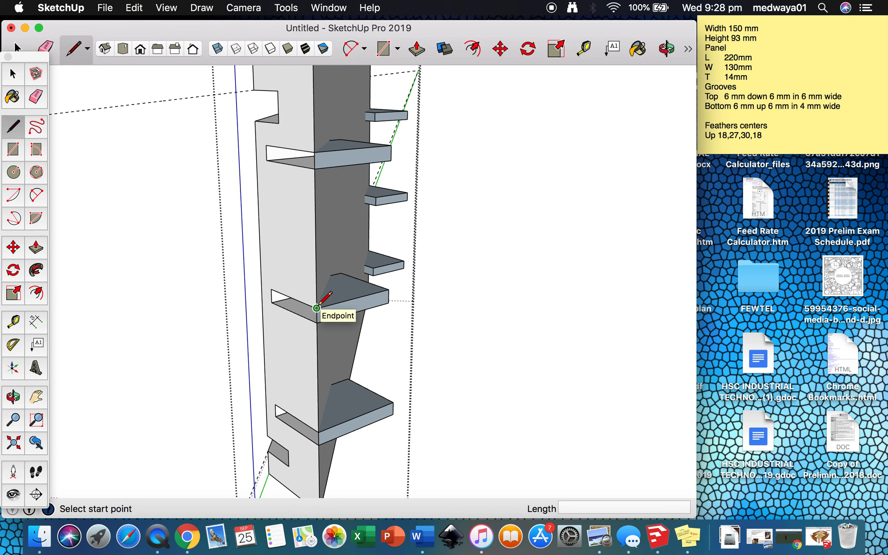
pyautogui.click(316, 308)
pyautogui.click(331, 274)
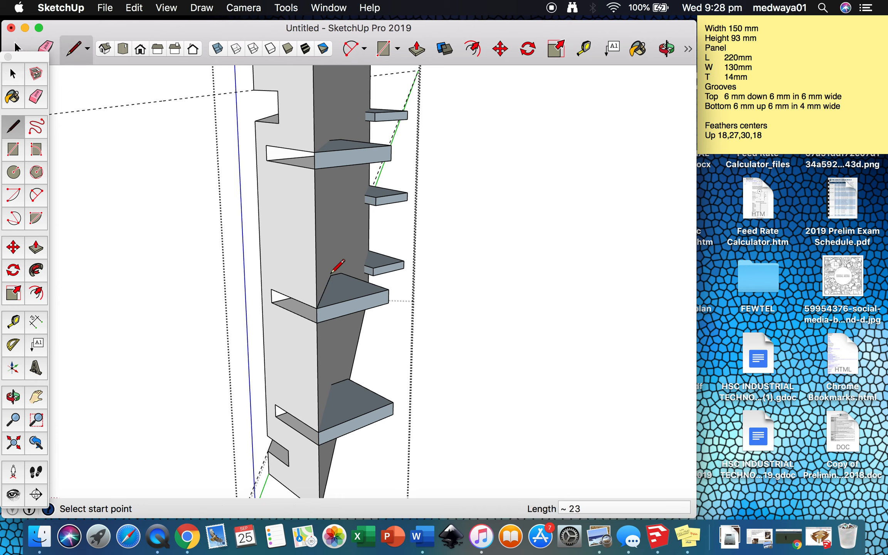
pyautogui.click(314, 151)
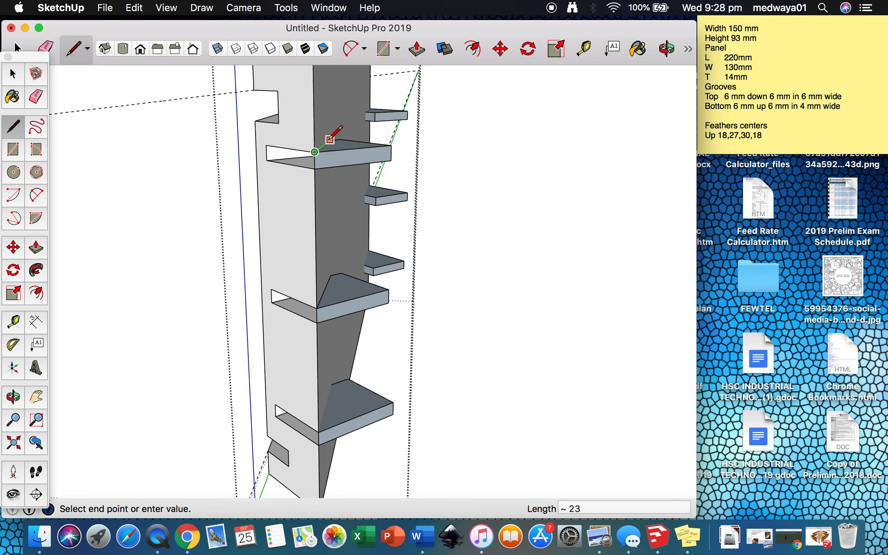
pyautogui.click(329, 140)
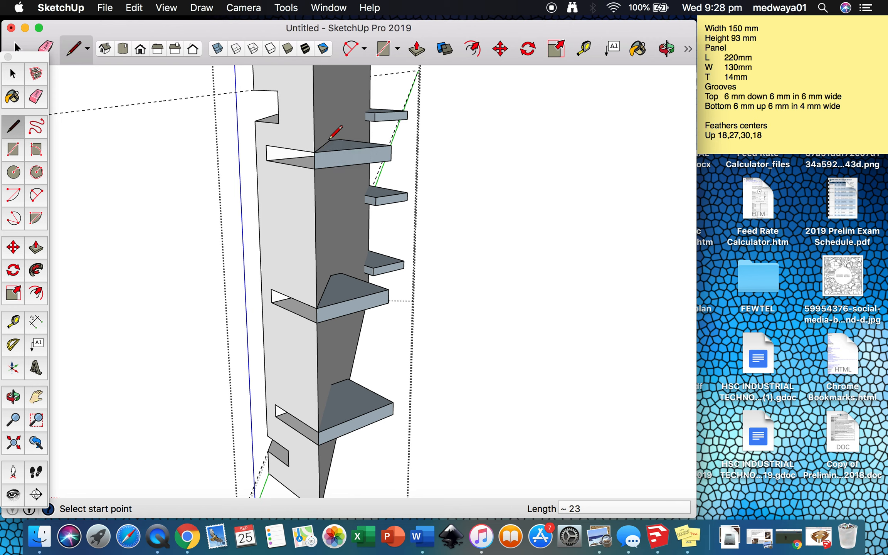
pyautogui.click(332, 384)
pyautogui.click(320, 428)
# - Draw lines of about 23 mm where the undersides of this end's three protruding slot blocks meet the short side's outer face
pyautogui.press('o')
pyautogui.moveTo(310, 424); pyautogui.dragTo(306, 257)
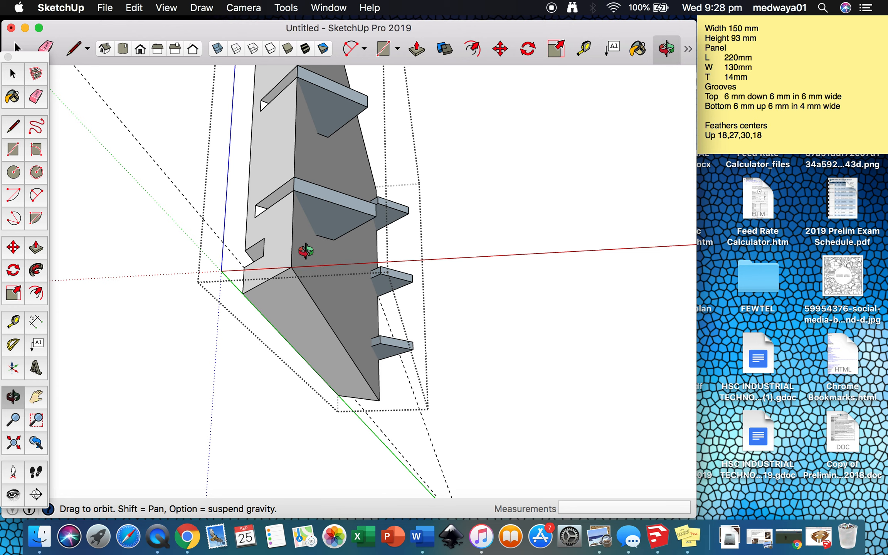
pyautogui.press('l')
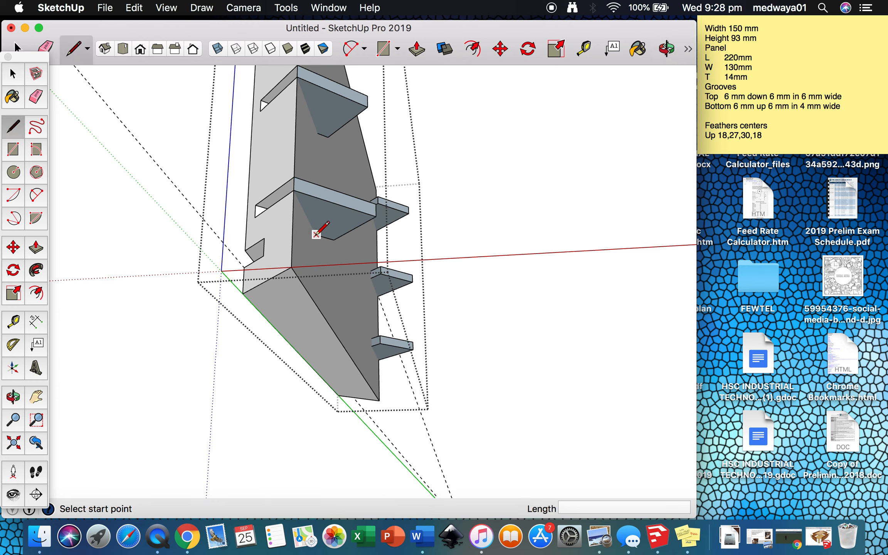
pyautogui.click(316, 234)
pyautogui.click(295, 193)
pyautogui.click(317, 133)
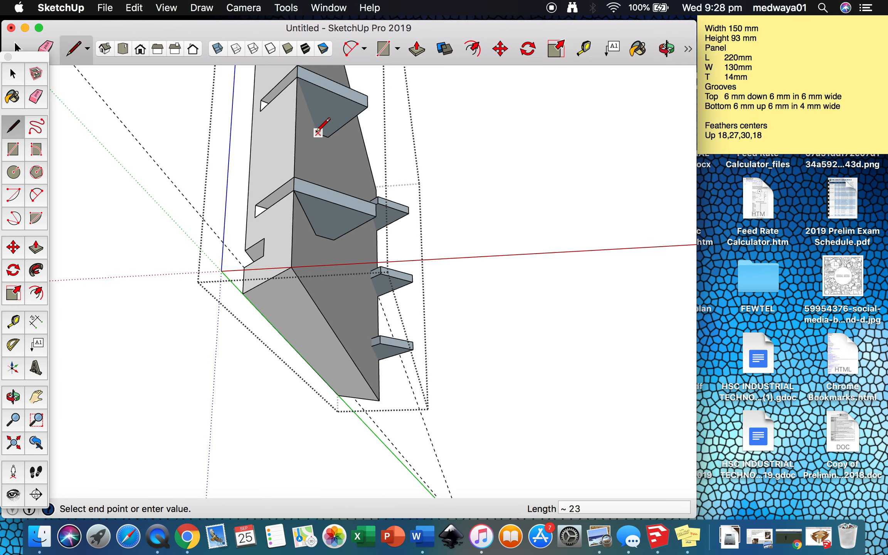
pyautogui.click(296, 78)
pyautogui.scroll(-5, 307, 152)
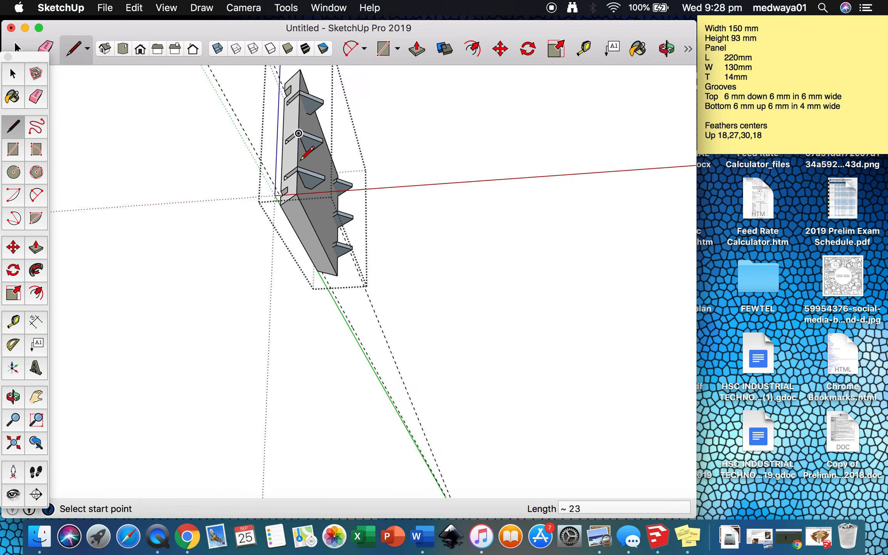
pyautogui.scroll(5, 315, 117)
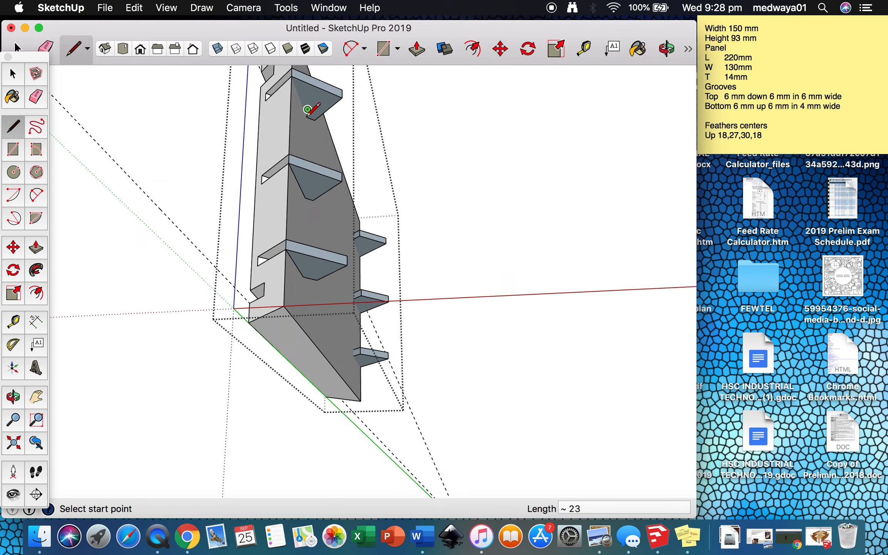
pyautogui.click(314, 119)
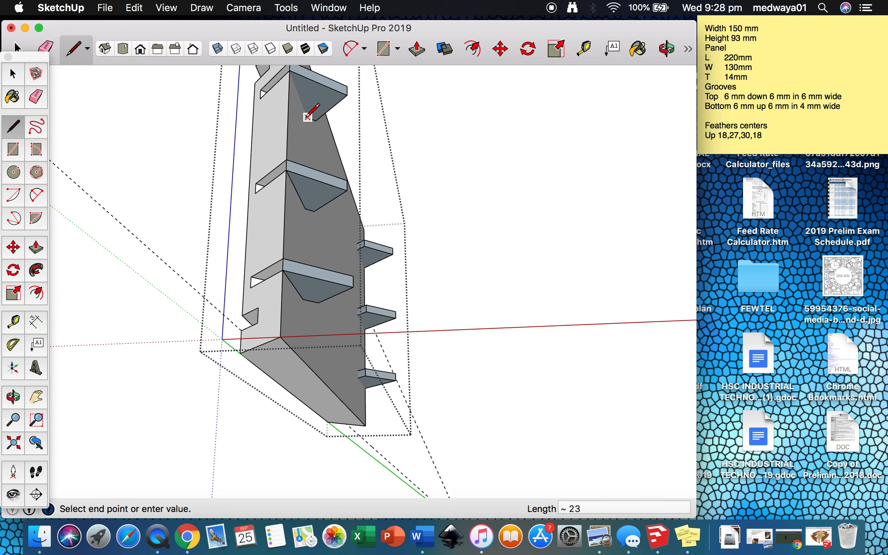
pyautogui.click(288, 72)
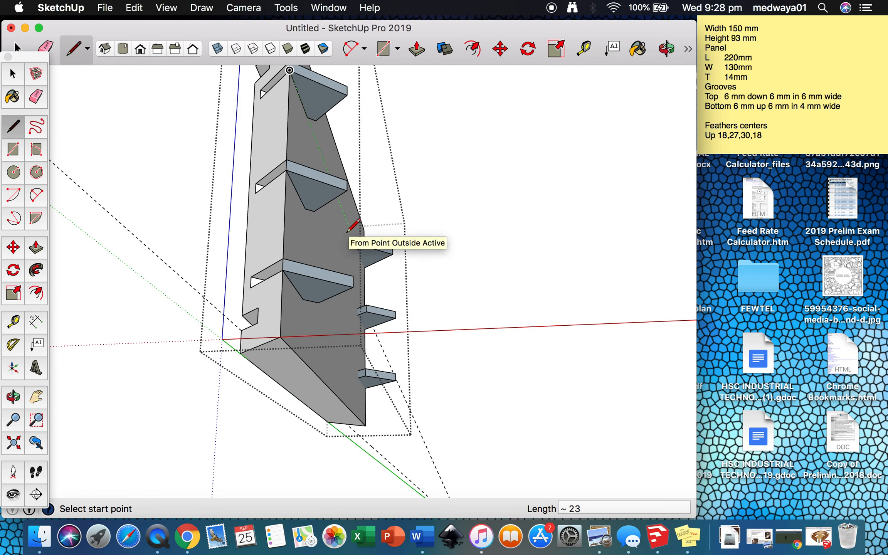
# - Draw a vertical line across the upper slot's inner end and erase its protruding block, leaving the slot open at the mitred edge
pyautogui.press('o')
pyautogui.moveTo(371, 197); pyautogui.dragTo(93, 249)
pyautogui.scroll(6, 107, 243)
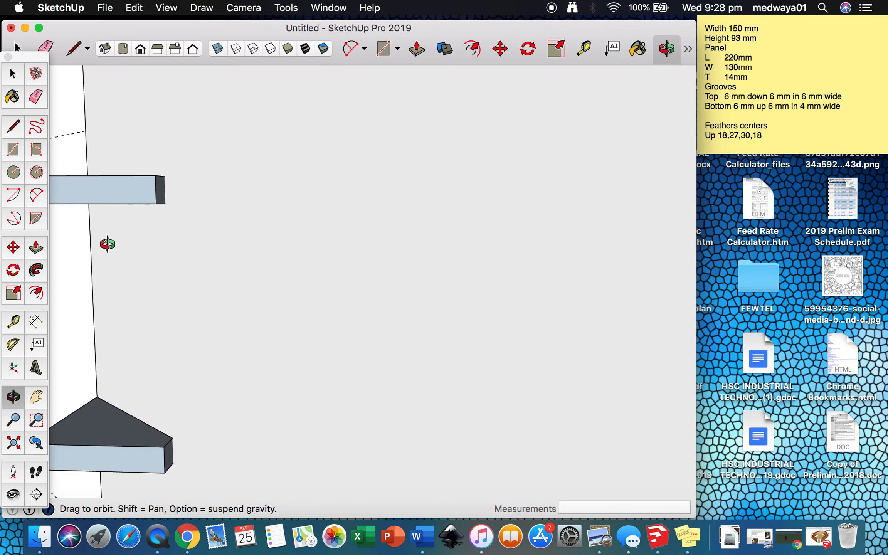
pyautogui.press('l')
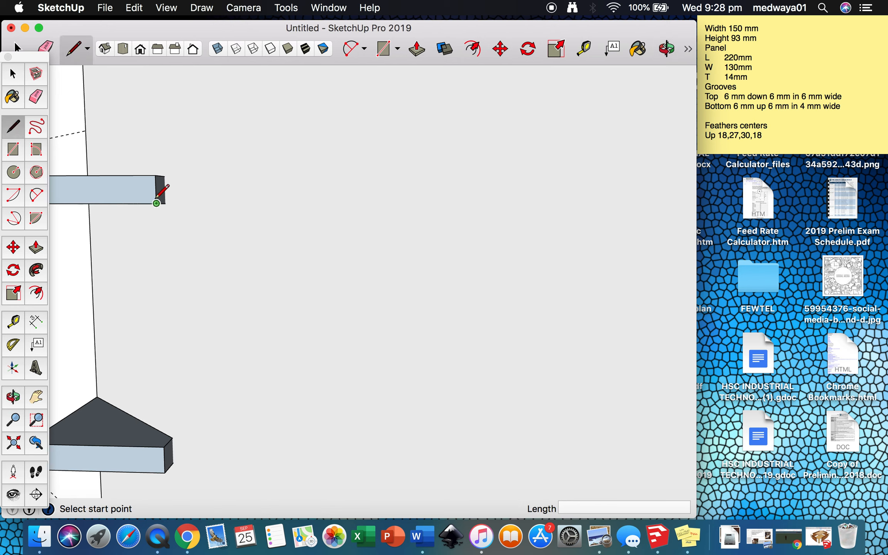
pyautogui.click(165, 177)
pyautogui.click(164, 203)
pyautogui.press('e')
pyautogui.click(156, 195)
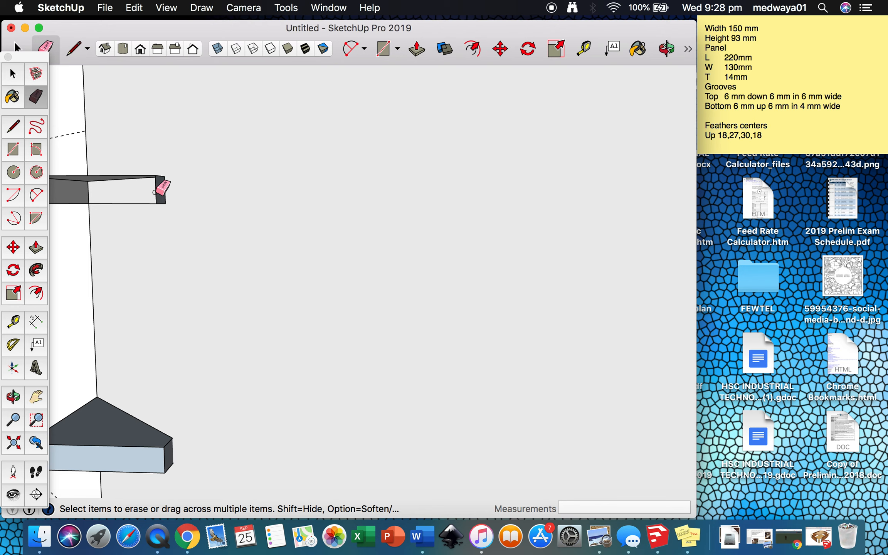
pyautogui.click(131, 175)
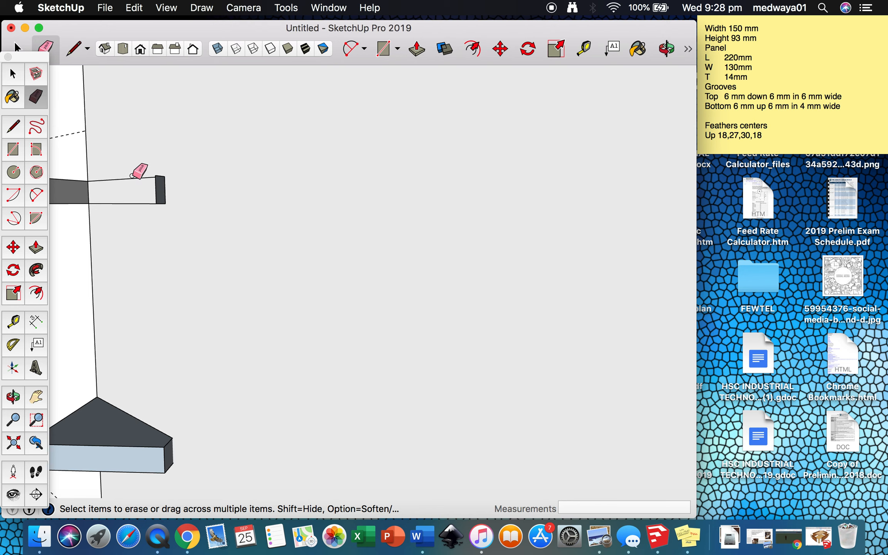
pyautogui.click(81, 180)
pyautogui.click(89, 191)
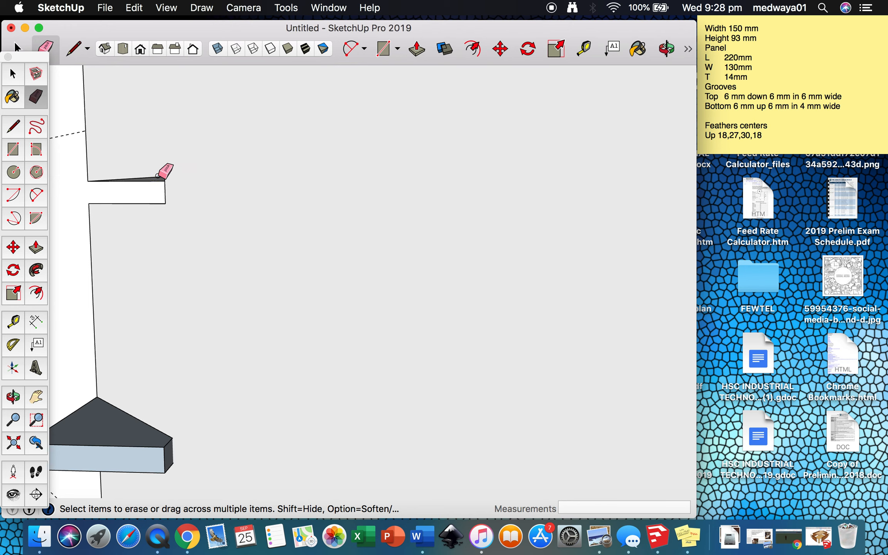
# - Close the middle slot's inner end with a 3 mm vertical line and erase its protruding block, opening the slot at the mitred edge
pyautogui.click(132, 446)
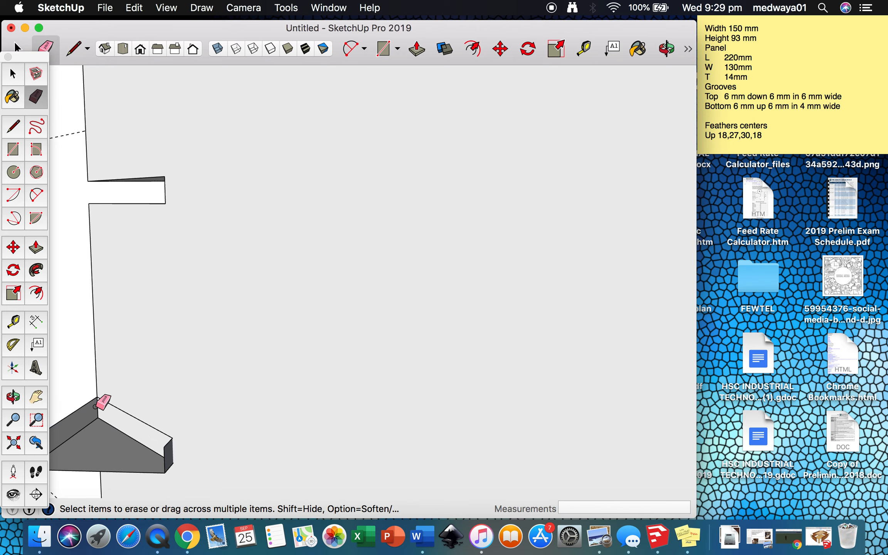
pyautogui.press('super+z')
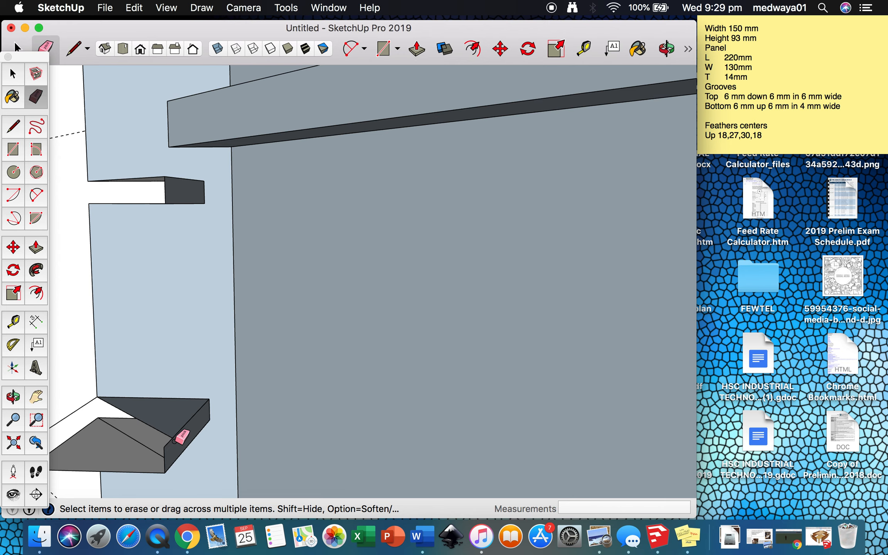
pyautogui.press('super+shift+z')
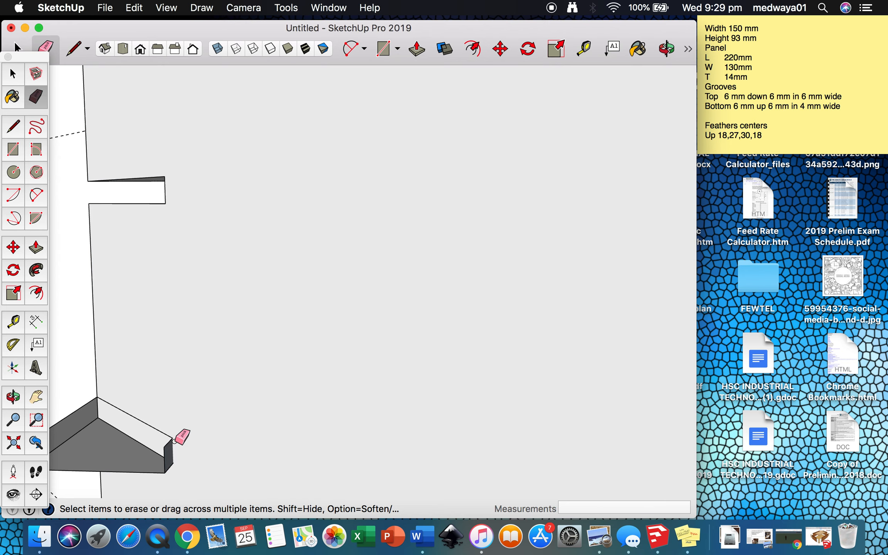
pyautogui.press('l')
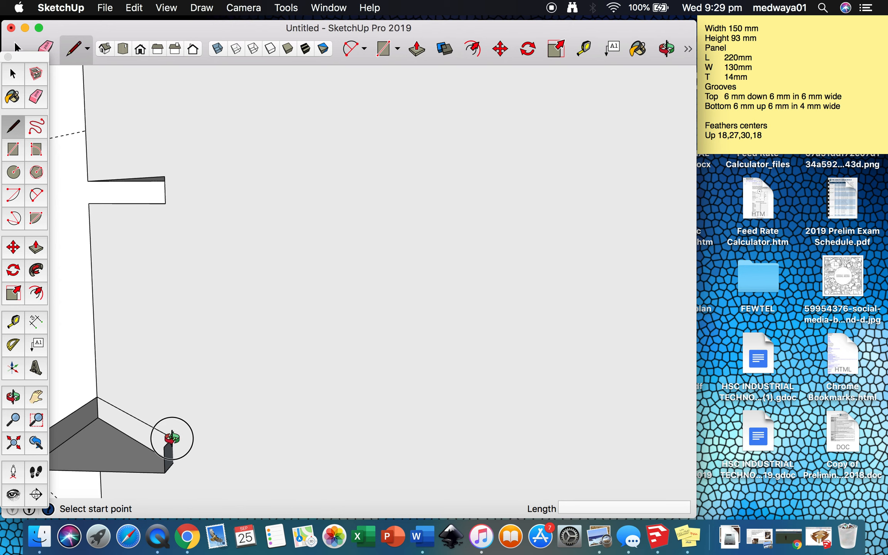
pyautogui.click(172, 438)
pyautogui.click(173, 461)
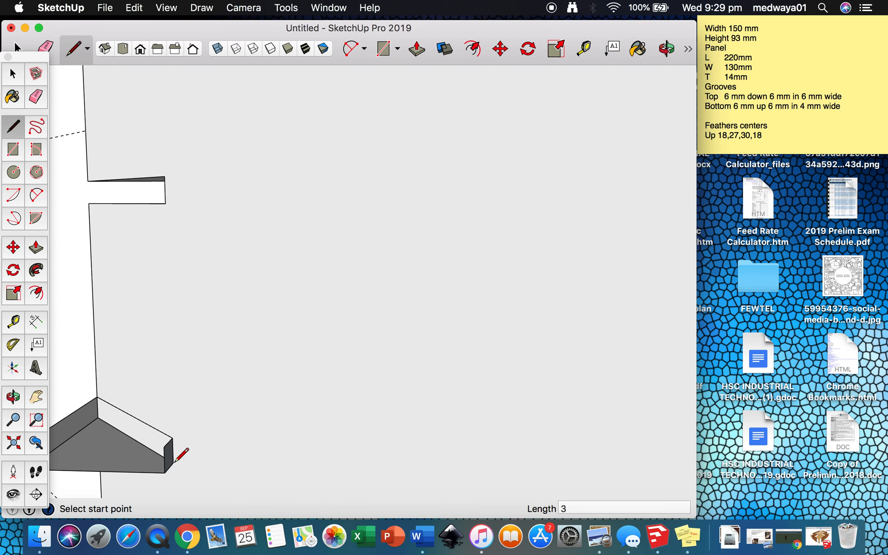
pyautogui.press('e')
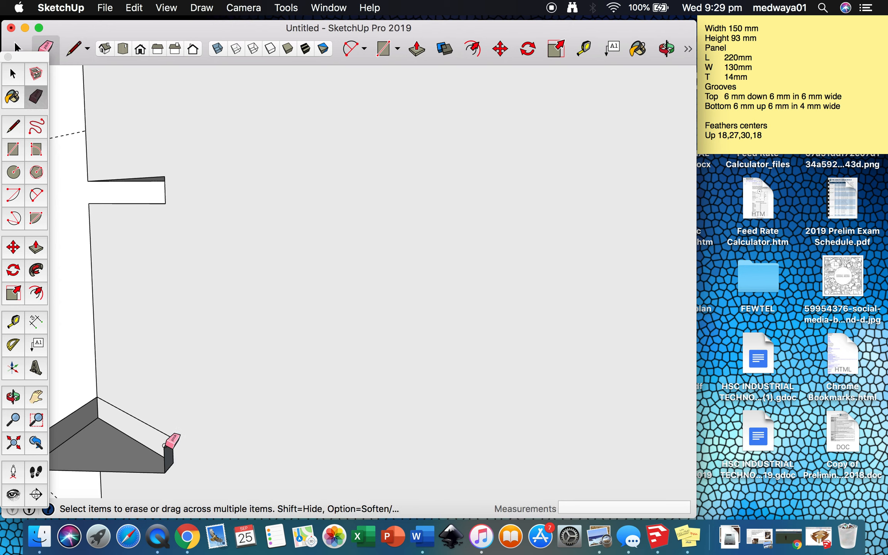
pyautogui.click(97, 408)
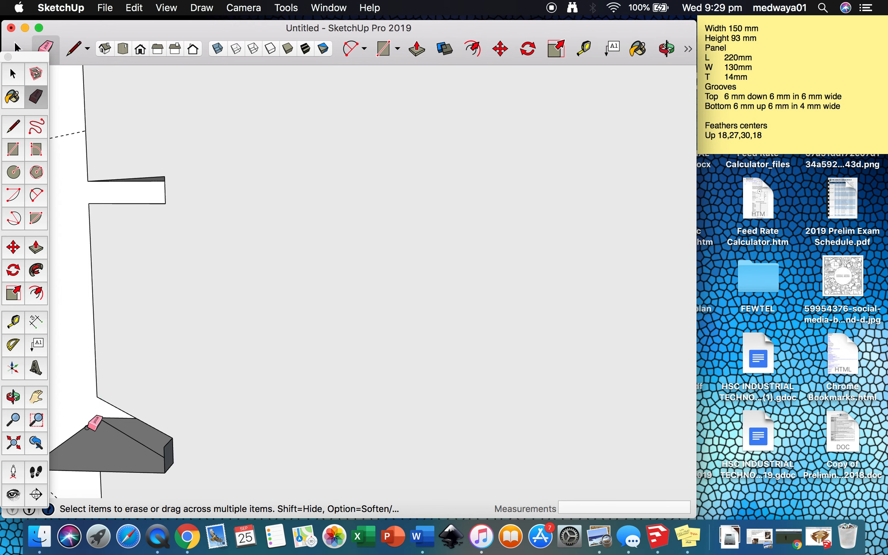
pyautogui.moveTo(87, 427); pyautogui.dragTo(85, 427)
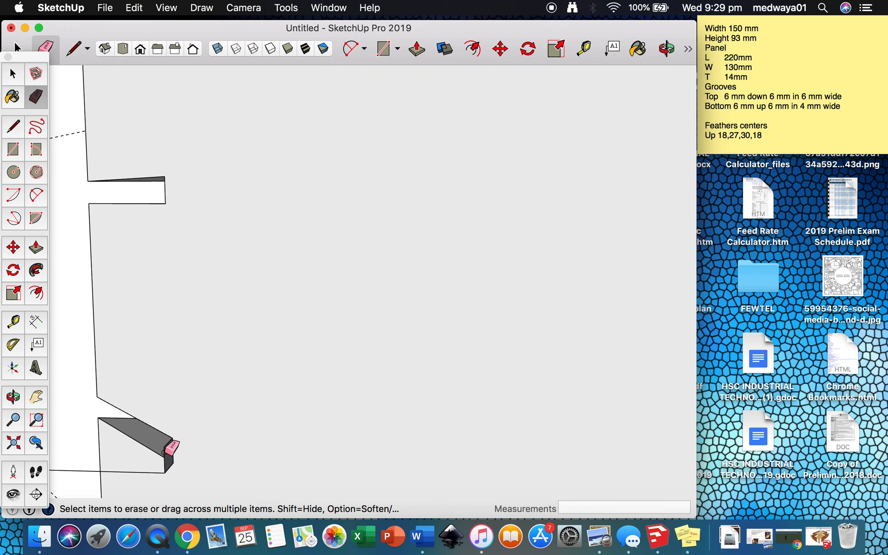
pyautogui.click(163, 454)
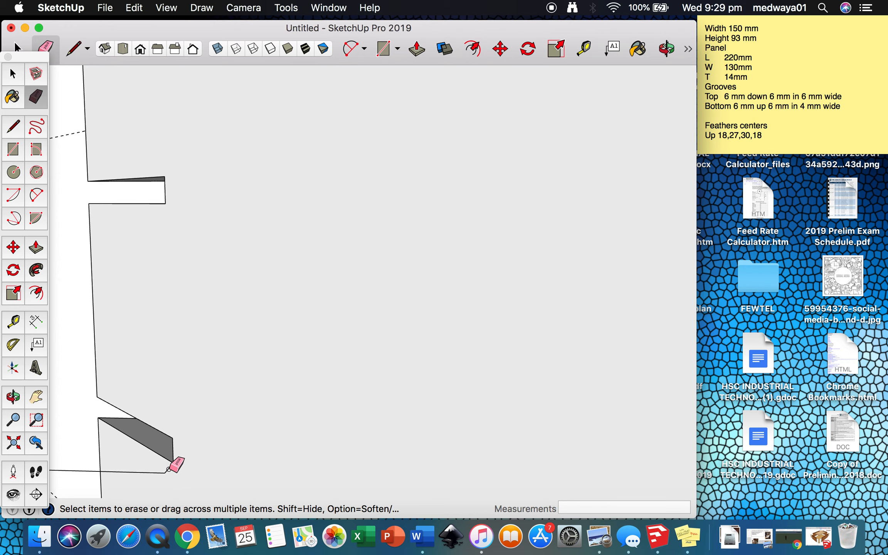
pyautogui.moveTo(168, 469); pyautogui.dragTo(166, 469)
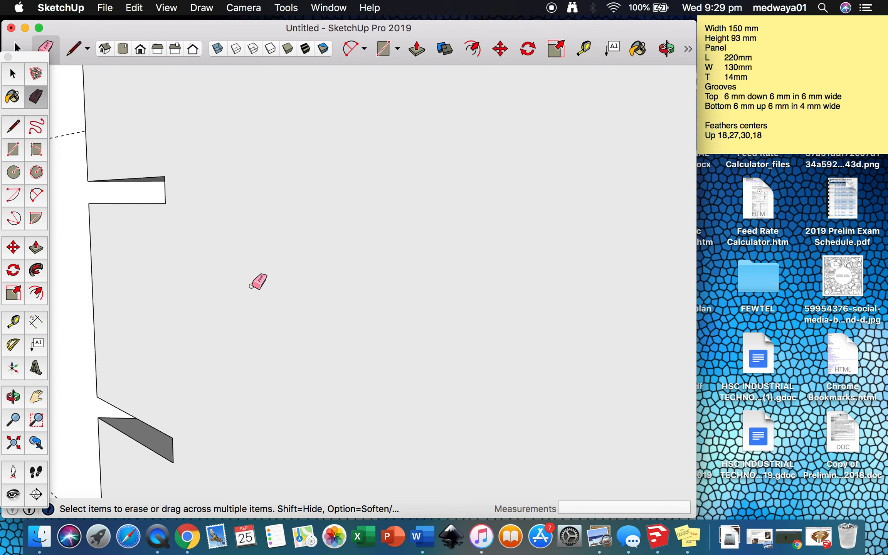
# - Draw a 3 mm vertical line across the lower slot's inner end, where its block meets the outer face
pyautogui.scroll(-10, 256, 277)
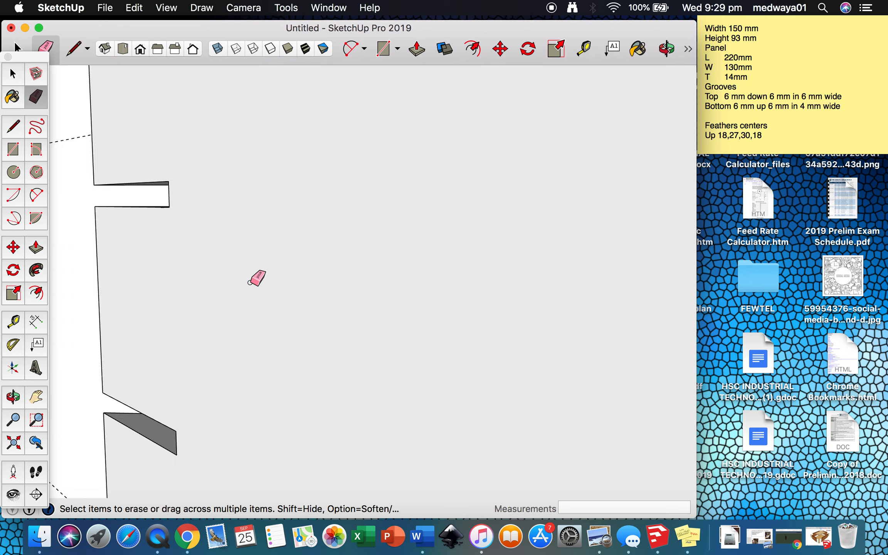
pyautogui.scroll(10, 210, 421)
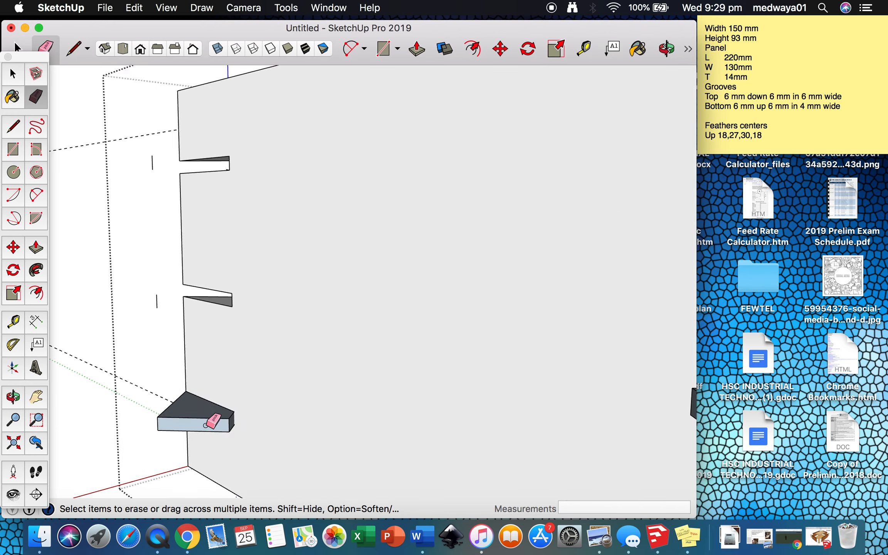
pyautogui.press('l')
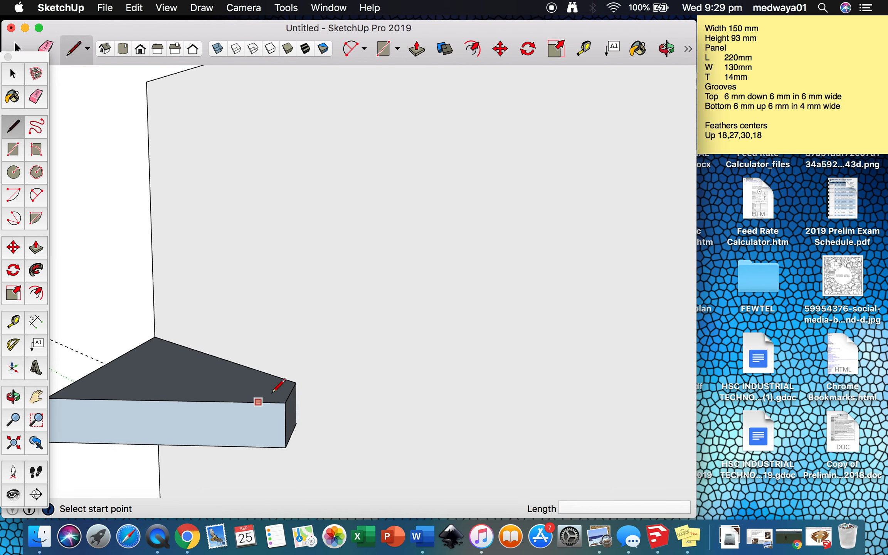
pyautogui.click(296, 383)
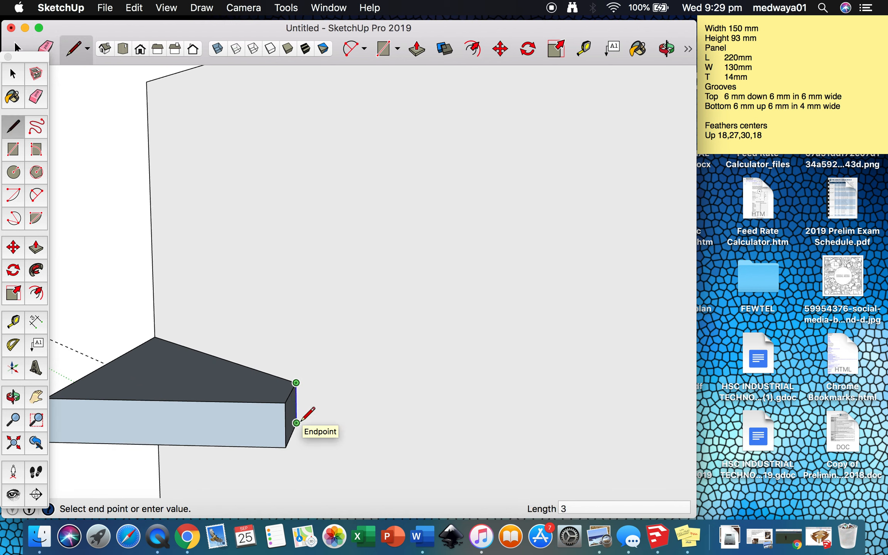
pyautogui.click(300, 420)
# - Erase the lower protruding block's edges and the leftover edge across the slot's mouth at the mitred edge
pyautogui.press('e')
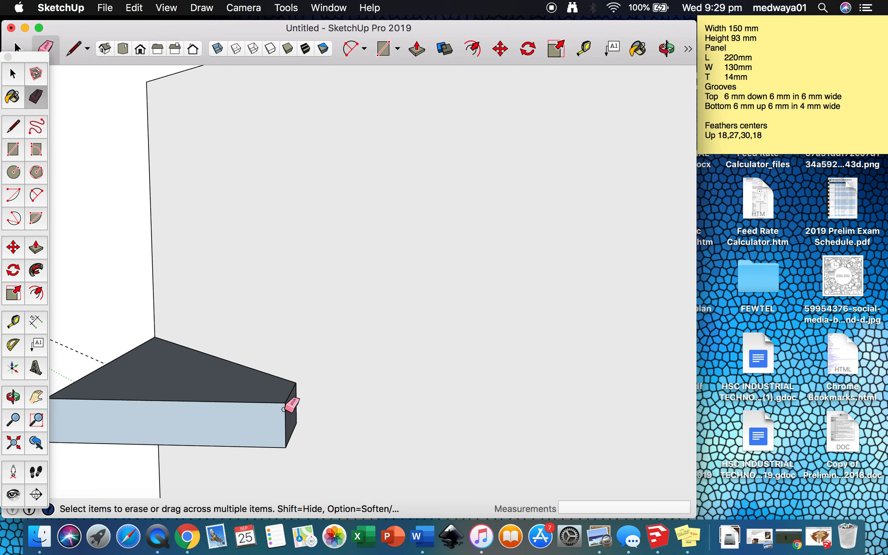
pyautogui.click(292, 392)
pyautogui.click(292, 435)
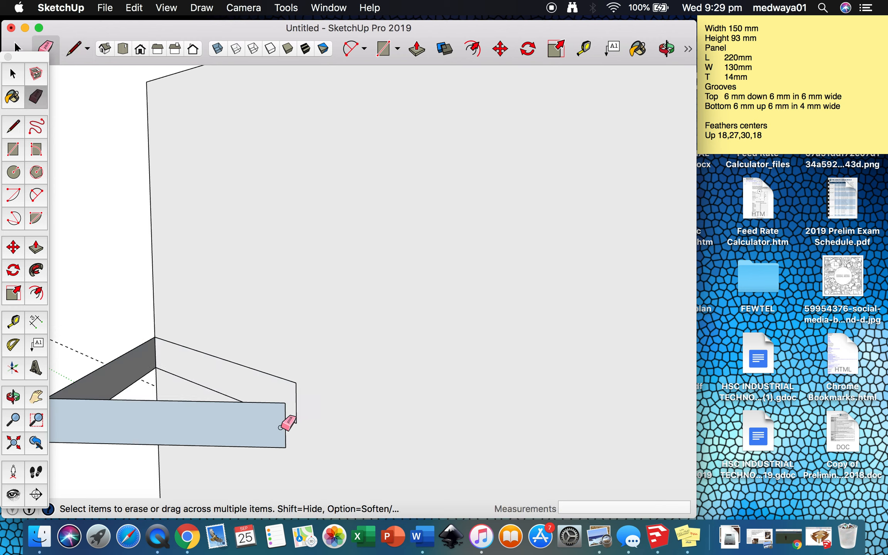
pyautogui.click(272, 402)
pyautogui.click(251, 446)
pyautogui.click(285, 429)
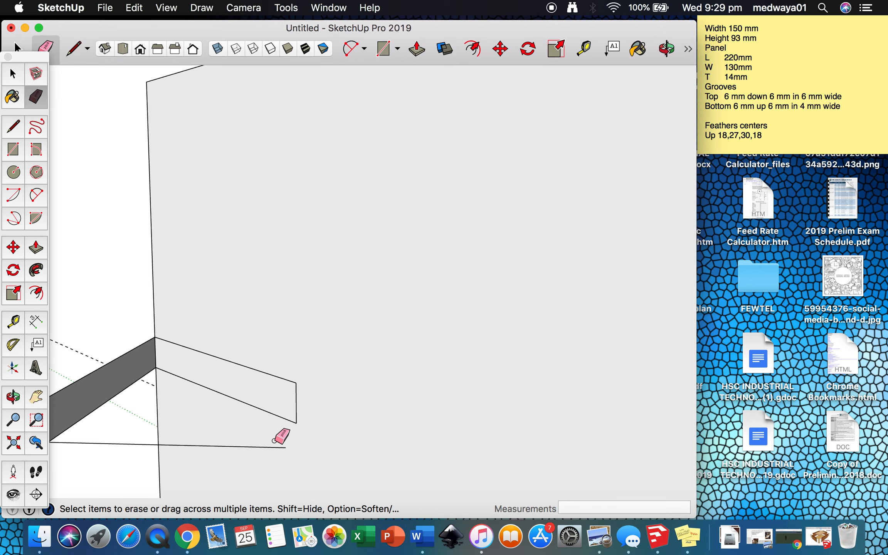
pyautogui.click(263, 447)
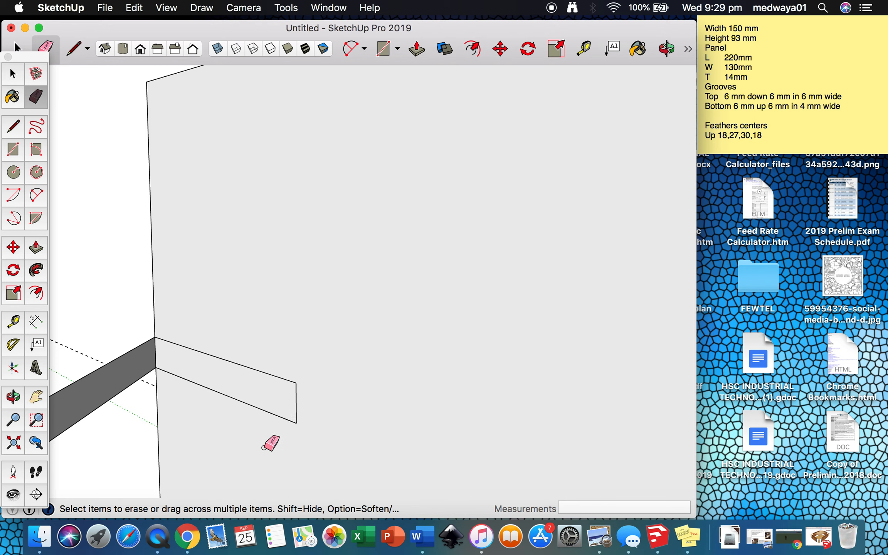
pyautogui.click(131, 386)
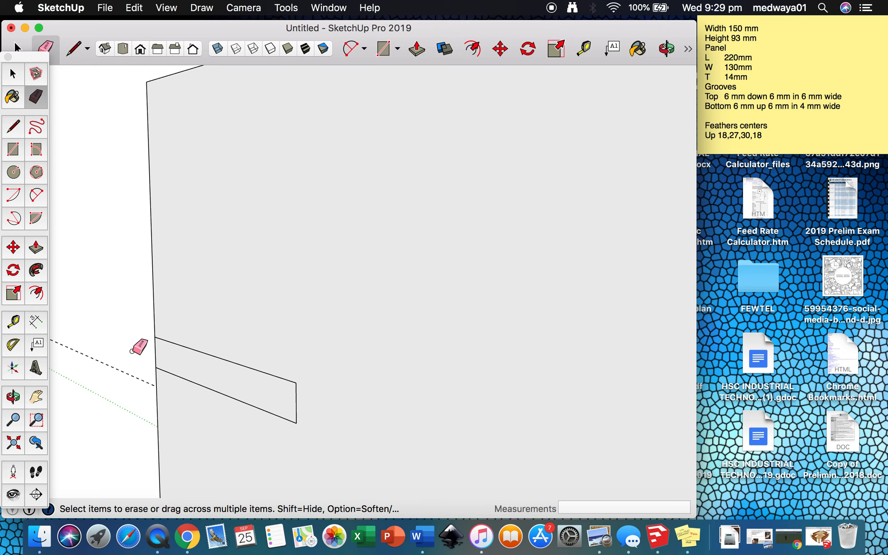
pyautogui.click(155, 352)
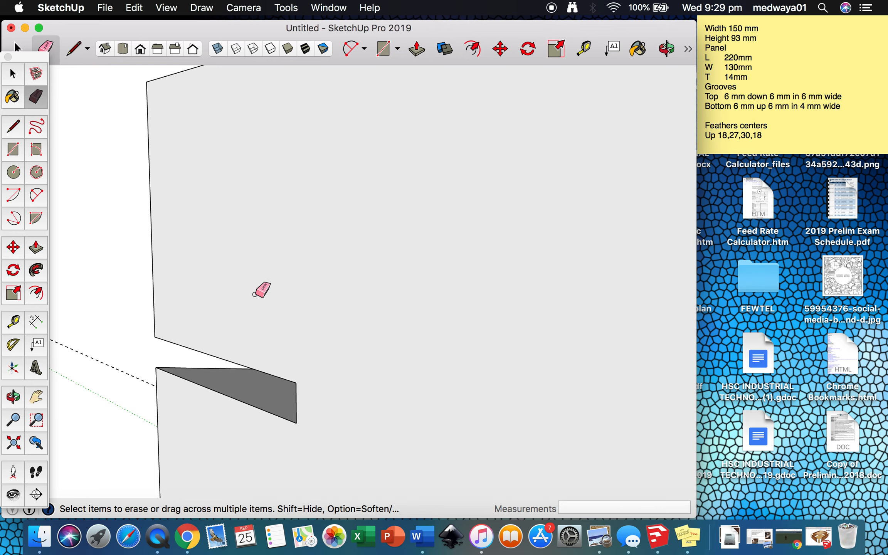
# - Erase the slot blocks protruding from the outer face at the short side's opposite end
pyautogui.scroll(4, 197, 228)
pyautogui.scroll(-10, 197, 227)
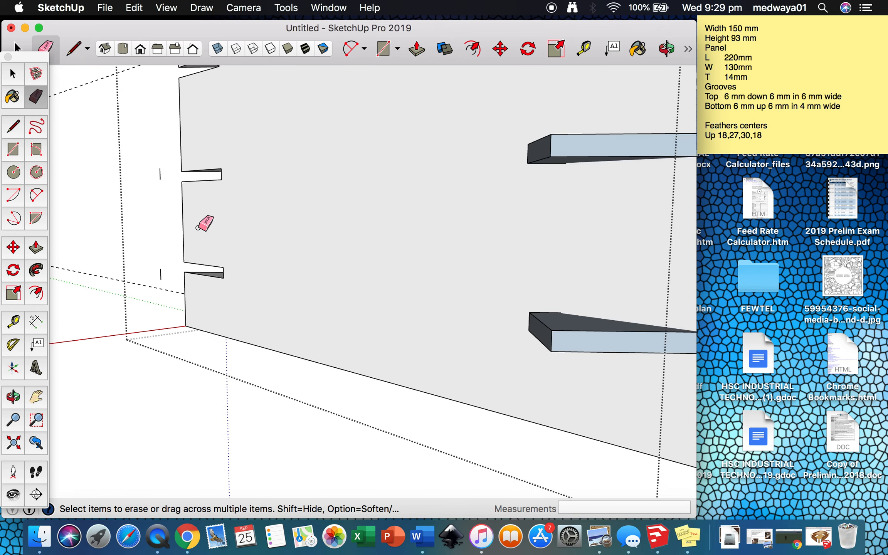
pyautogui.scroll(-3, 197, 228)
pyautogui.scroll(2, 198, 227)
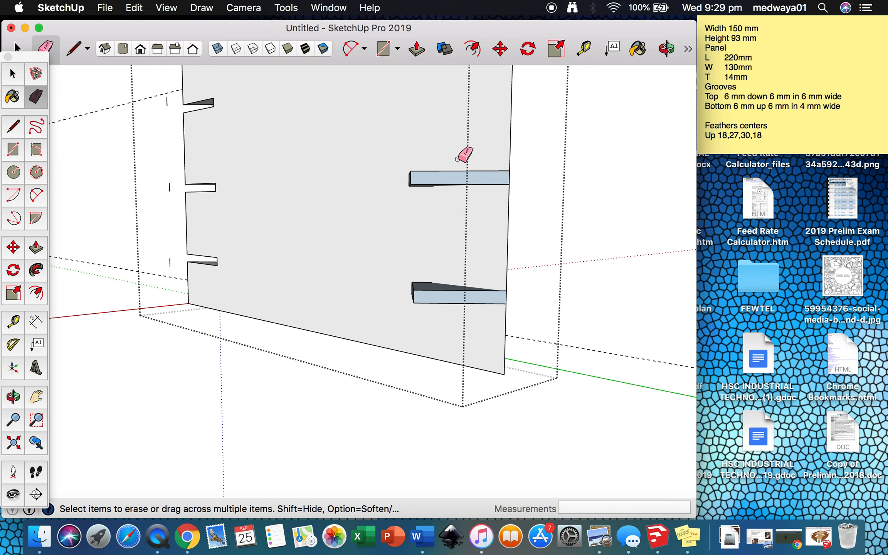